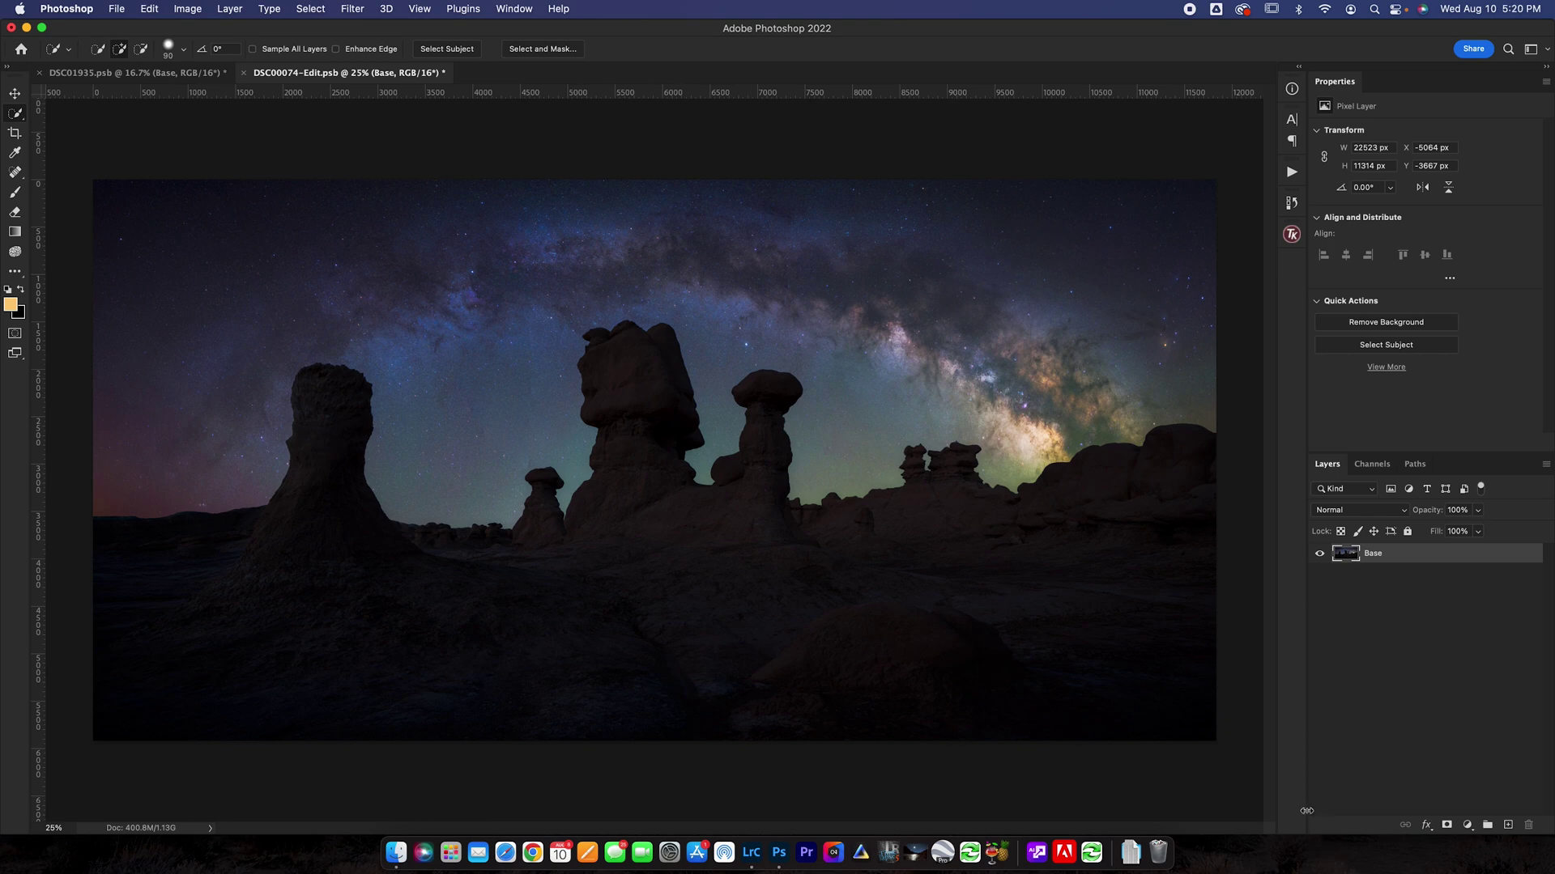
Step: Turn off the Base layer's visibility in the DSC00074-Edit hoodoo document
click(1319, 554)
Step: Add a new layer above Base and pick the Red, Green gradient preset
click(1508, 825)
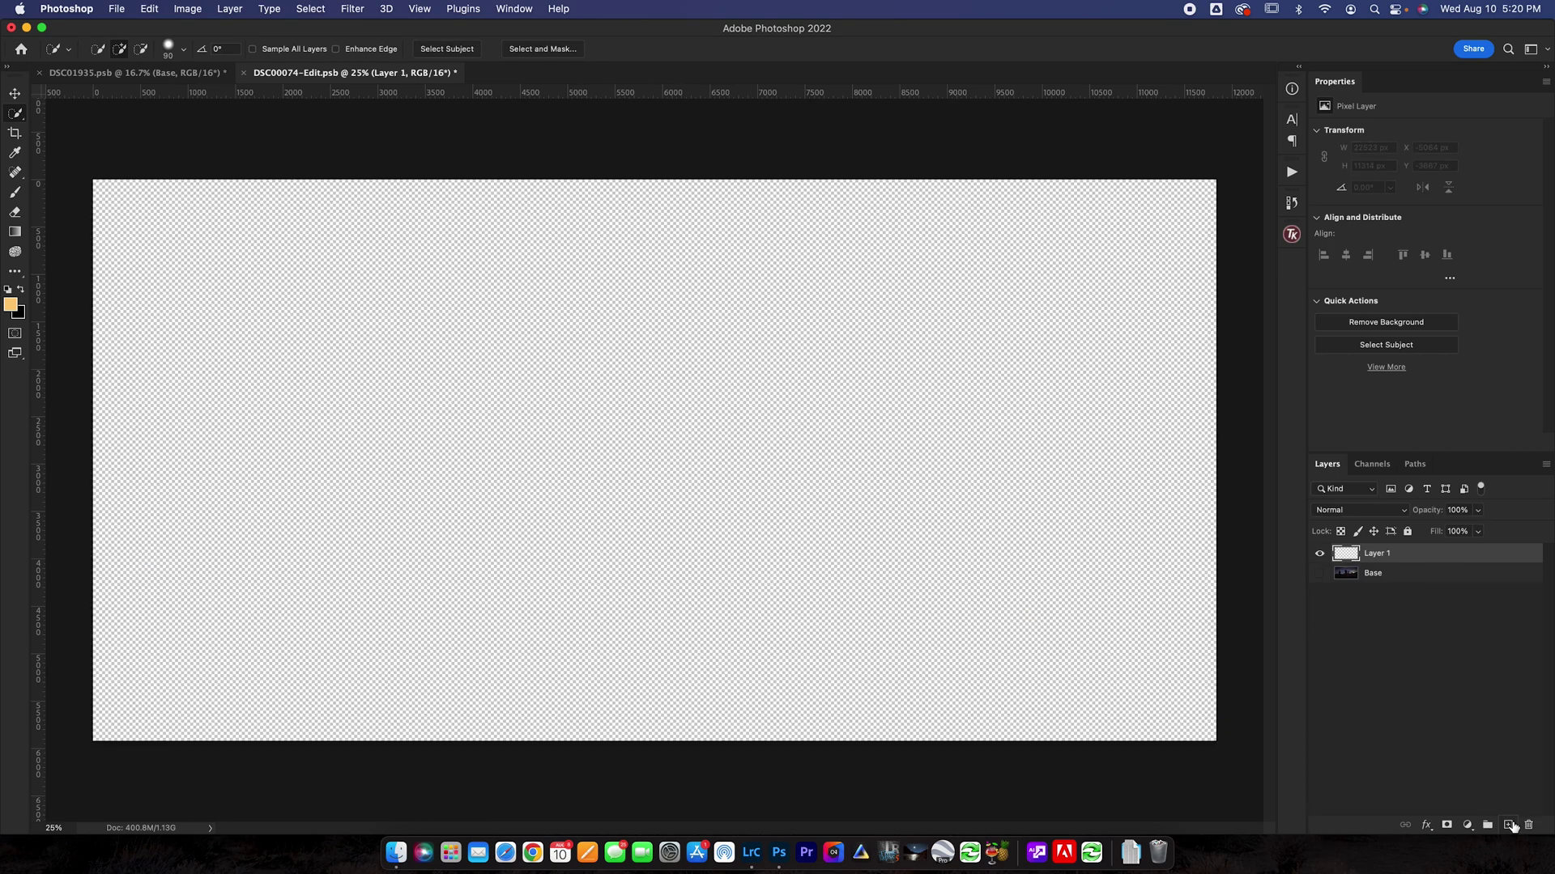
click(9, 238)
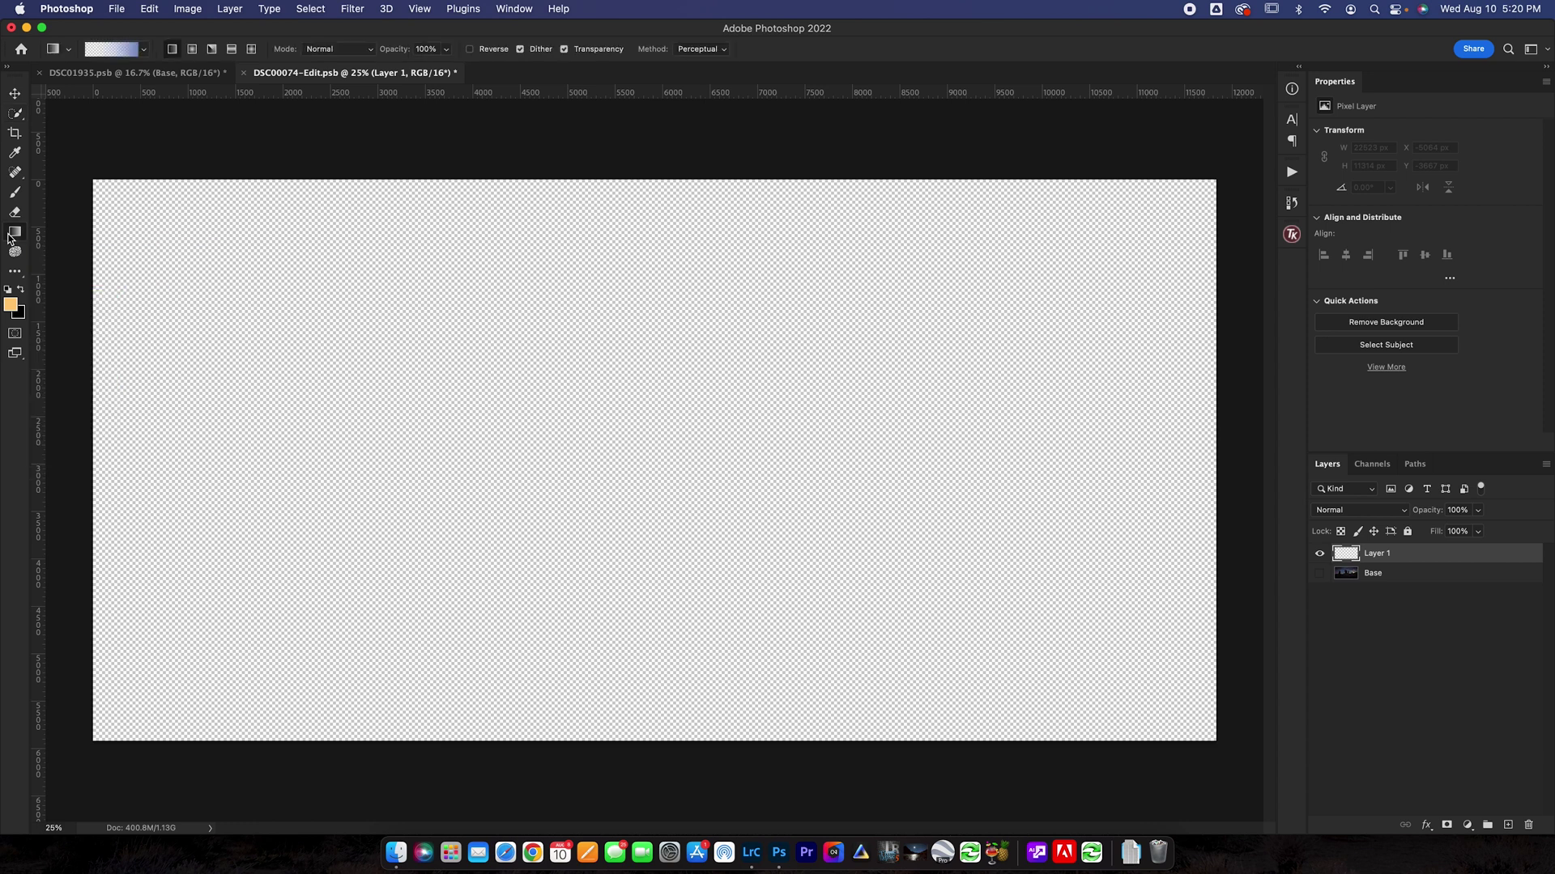
click(126, 51)
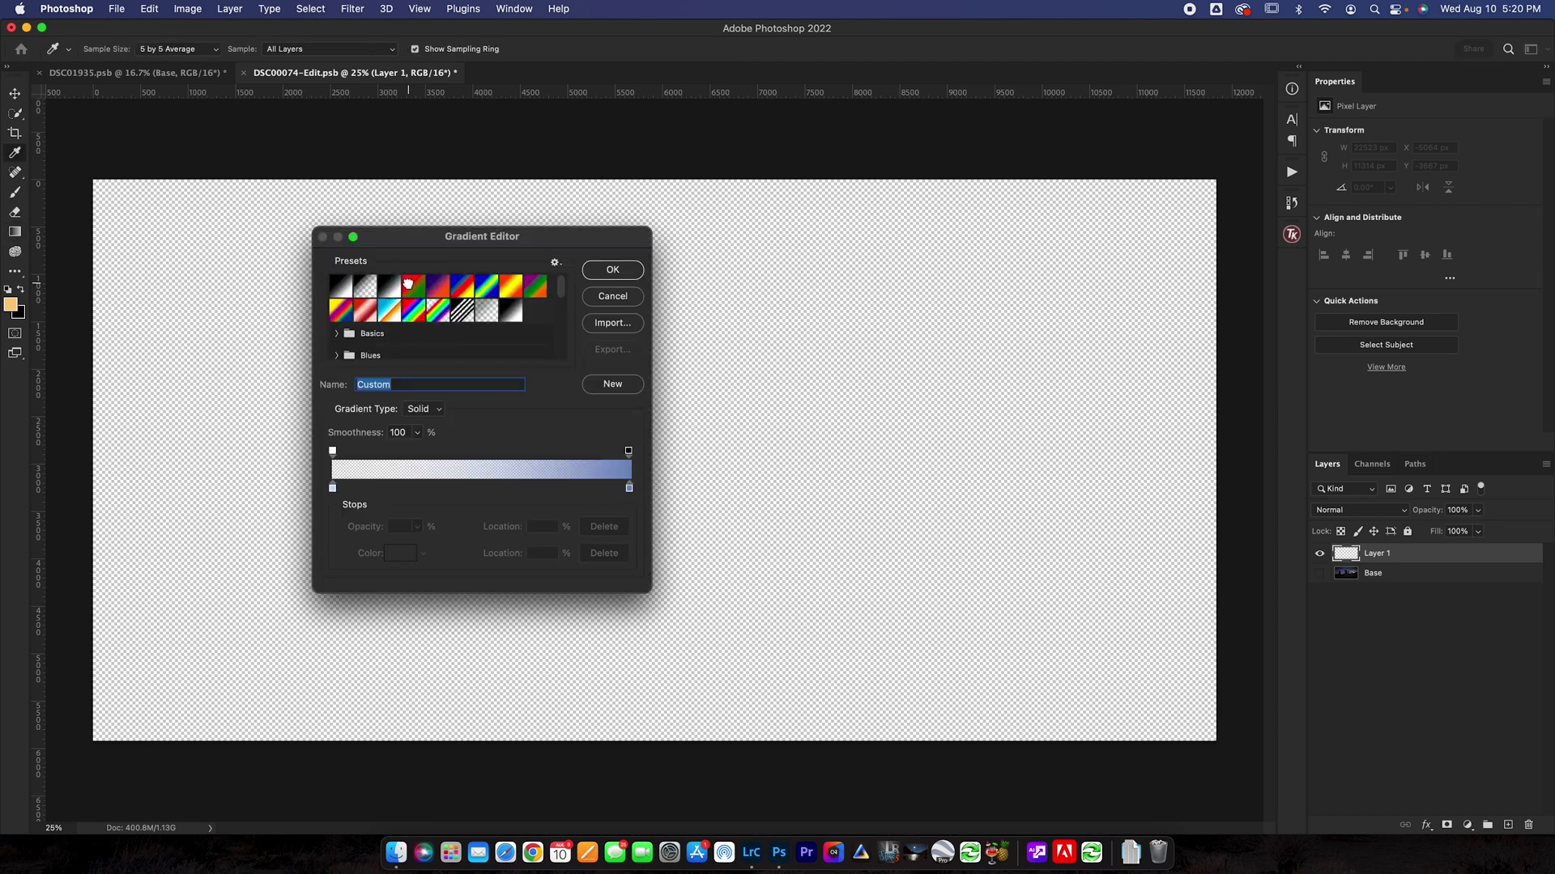
click(413, 286)
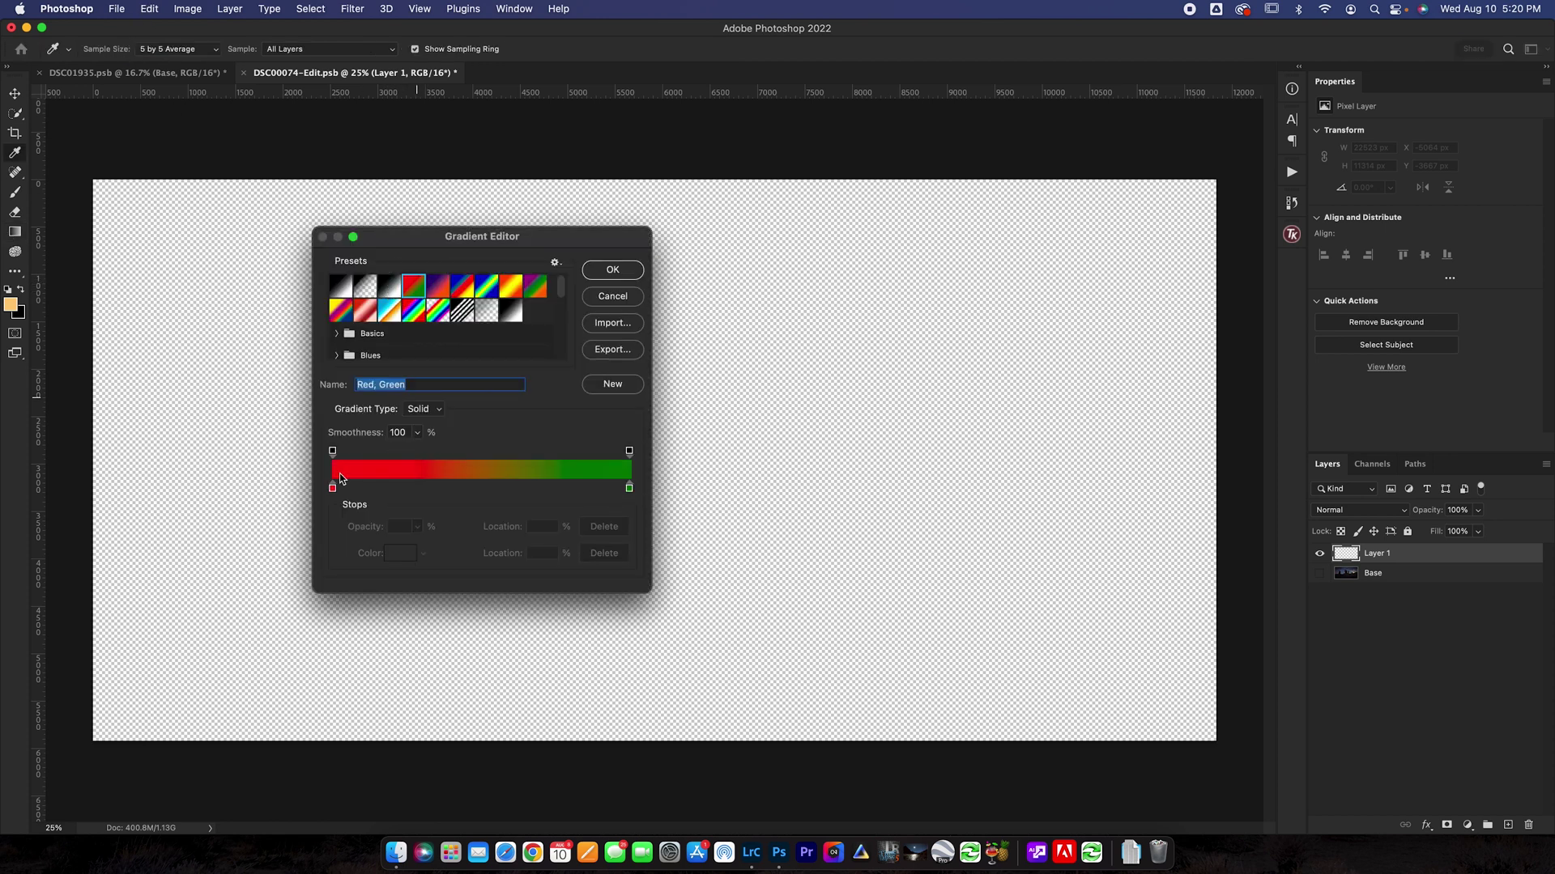
click(601, 274)
Step: Draw the red-to-green gradient across the full canvas width, then delete the test layer
drag(334, 435, 977, 431)
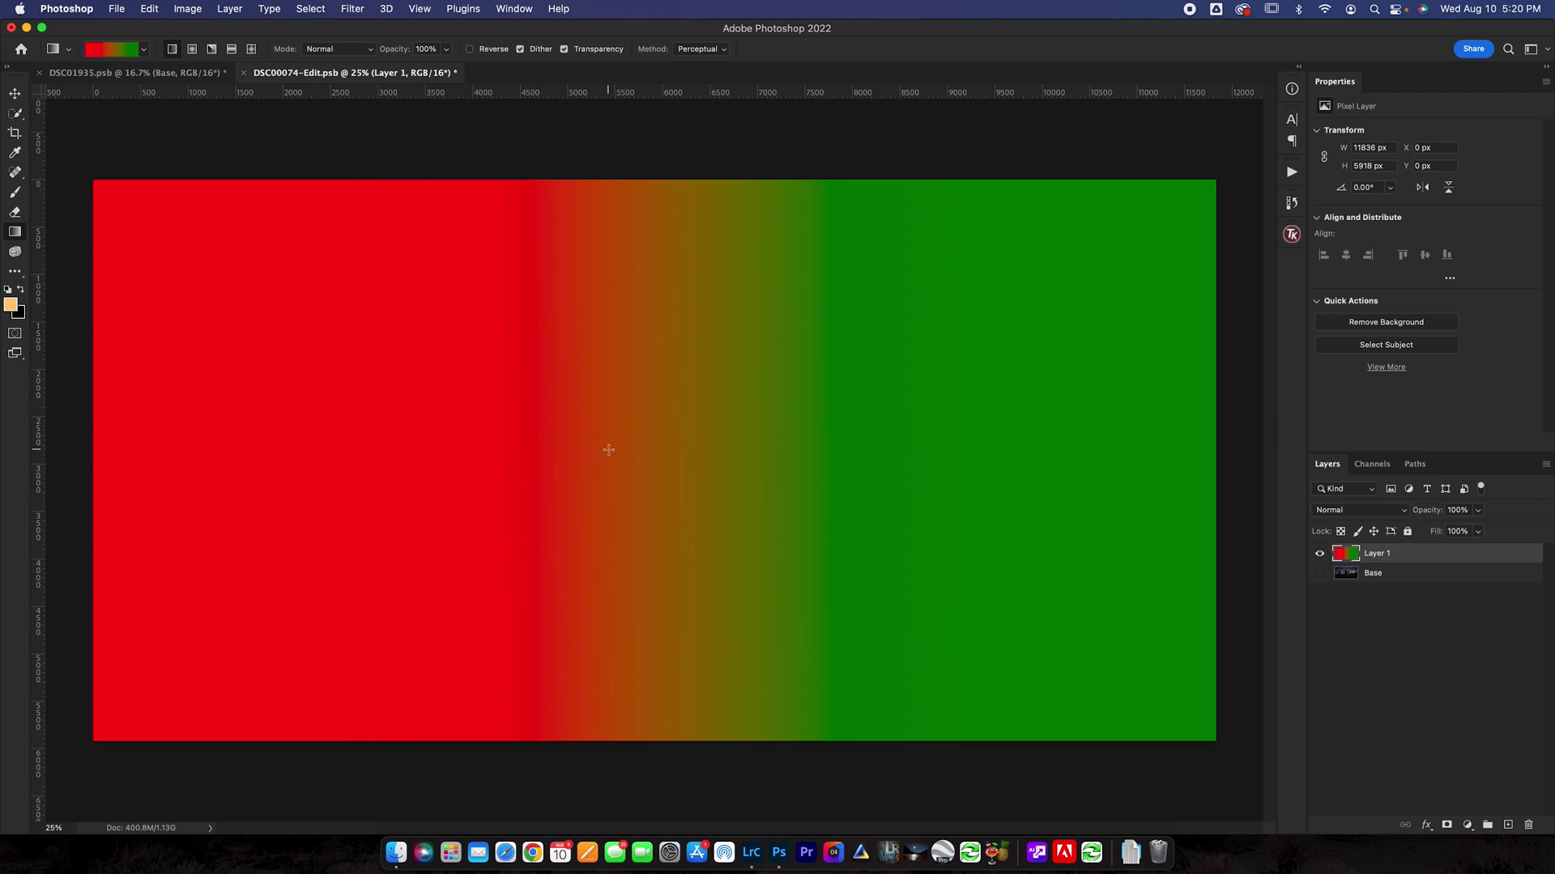
mouse_move(599, 443)
mouse_down()
mouse_move(643, 443)
mouse_move(620, 448)
mouse_up()
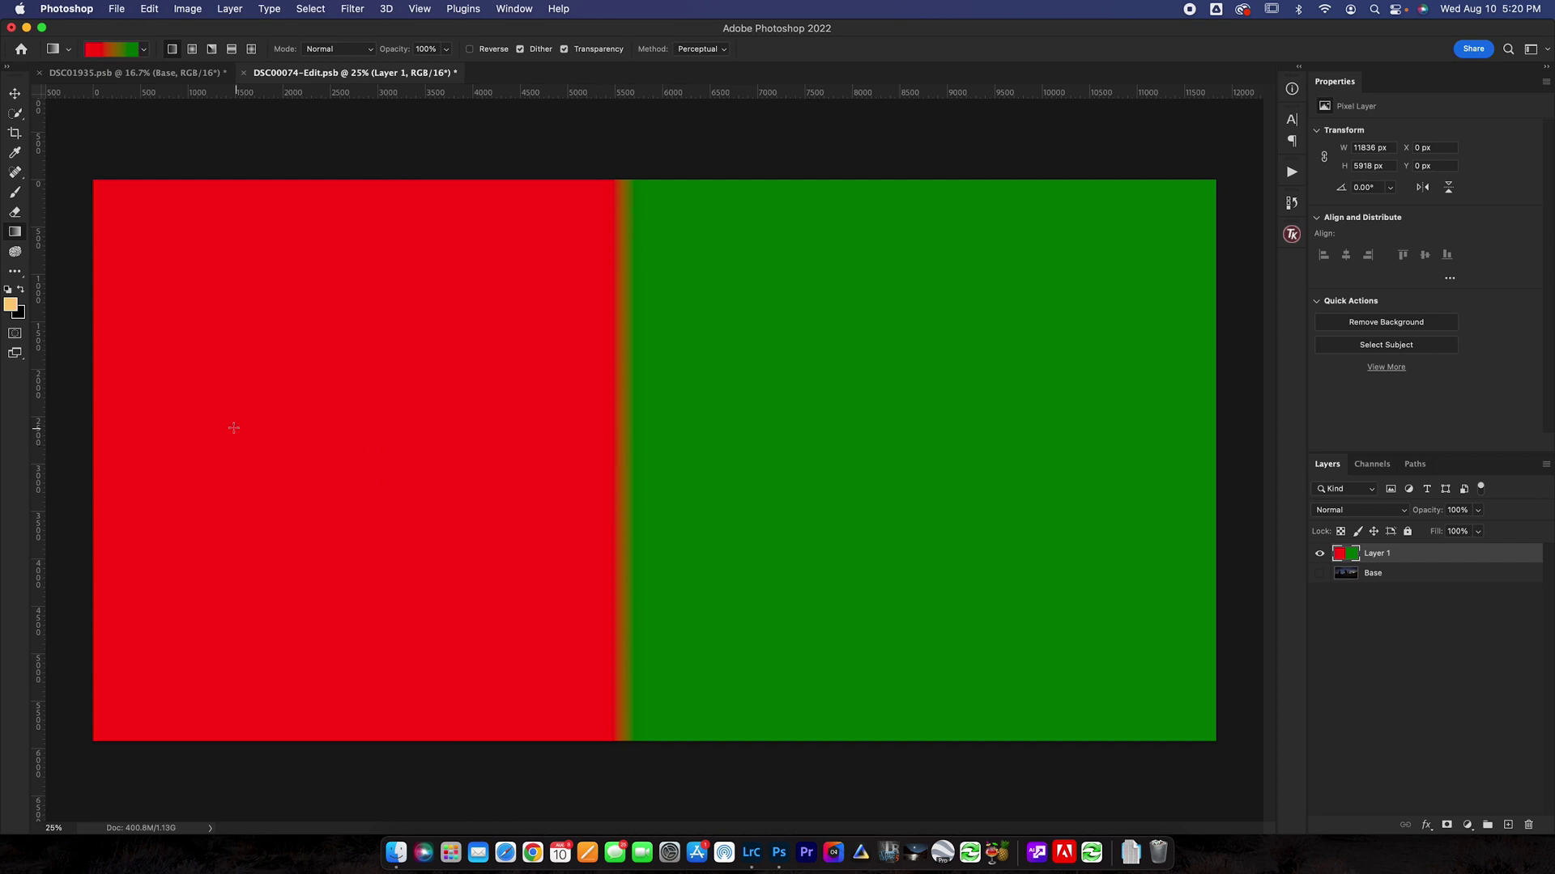
drag(115, 427, 1187, 422)
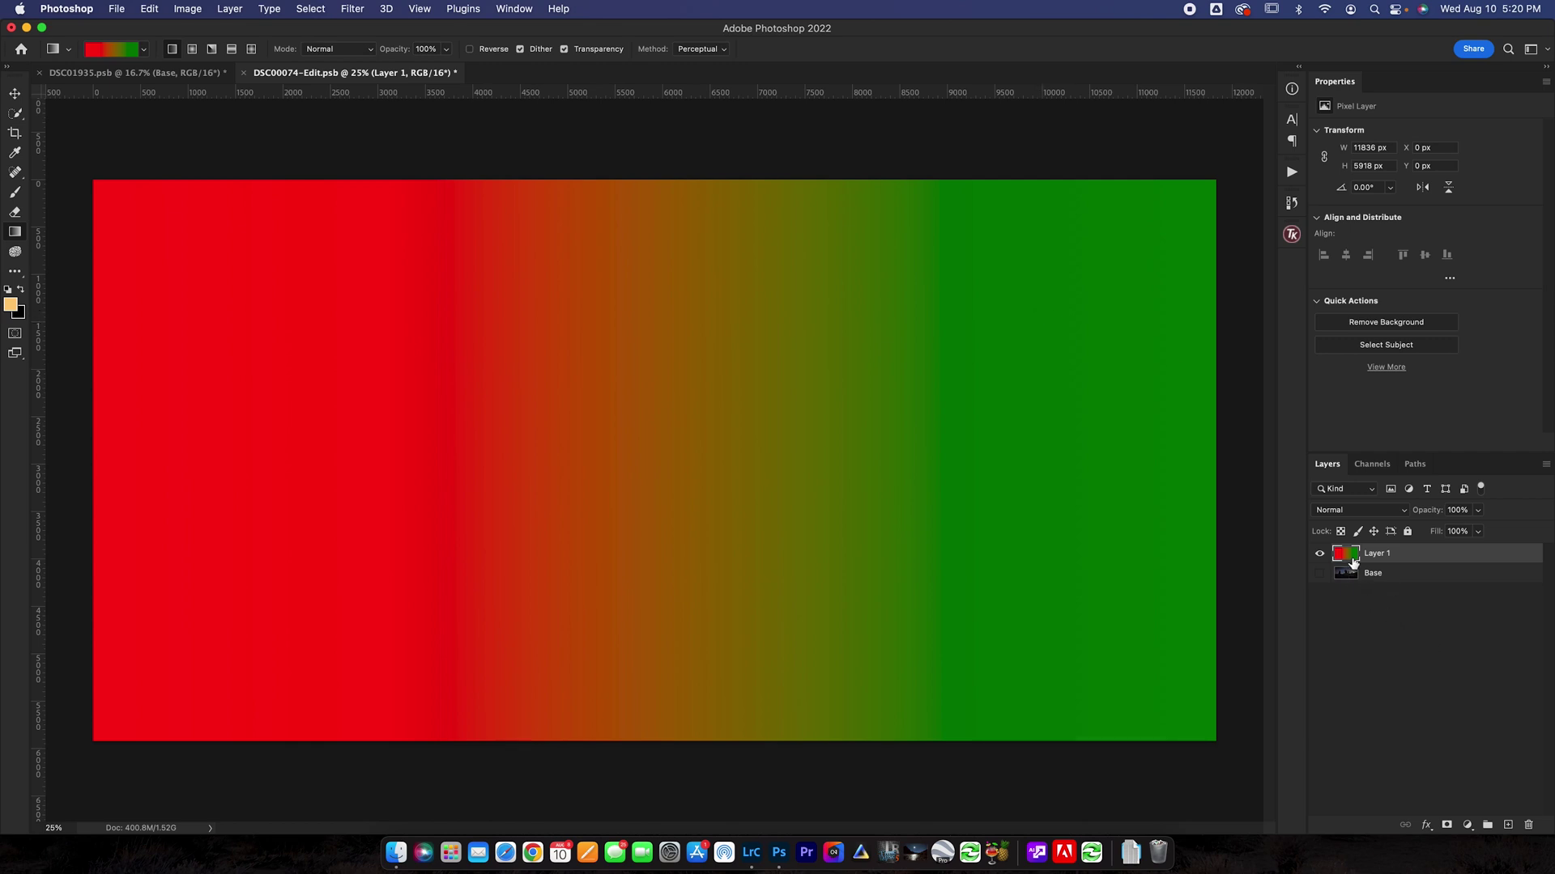
key(Delete)
Step: Show Base again, add a new Layer 1 in Soft Light blend mode, and reselect Base
click(1319, 555)
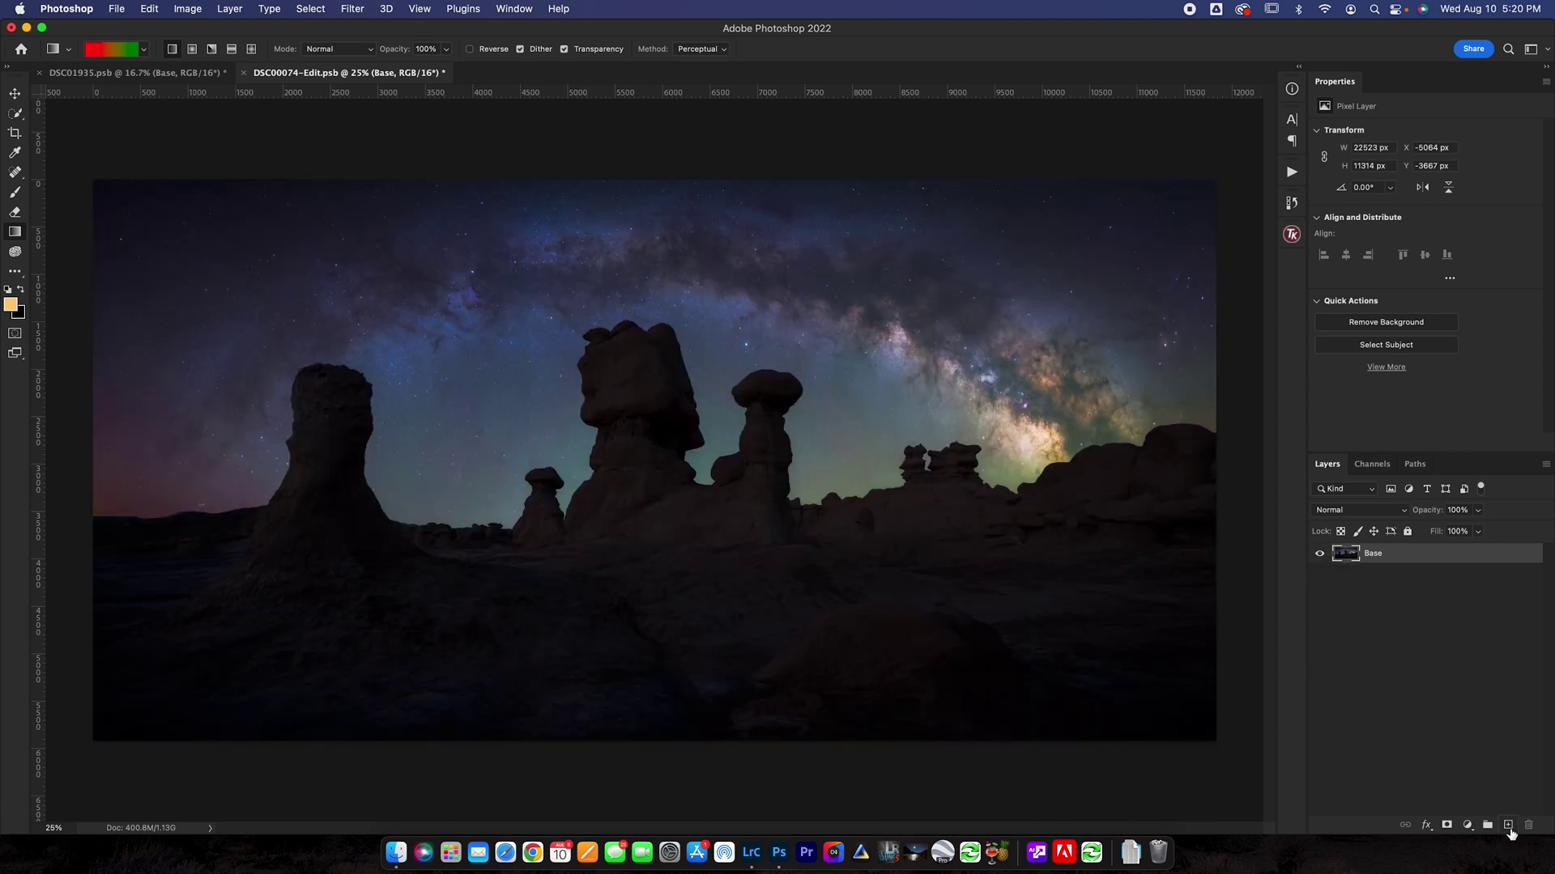
click(1508, 825)
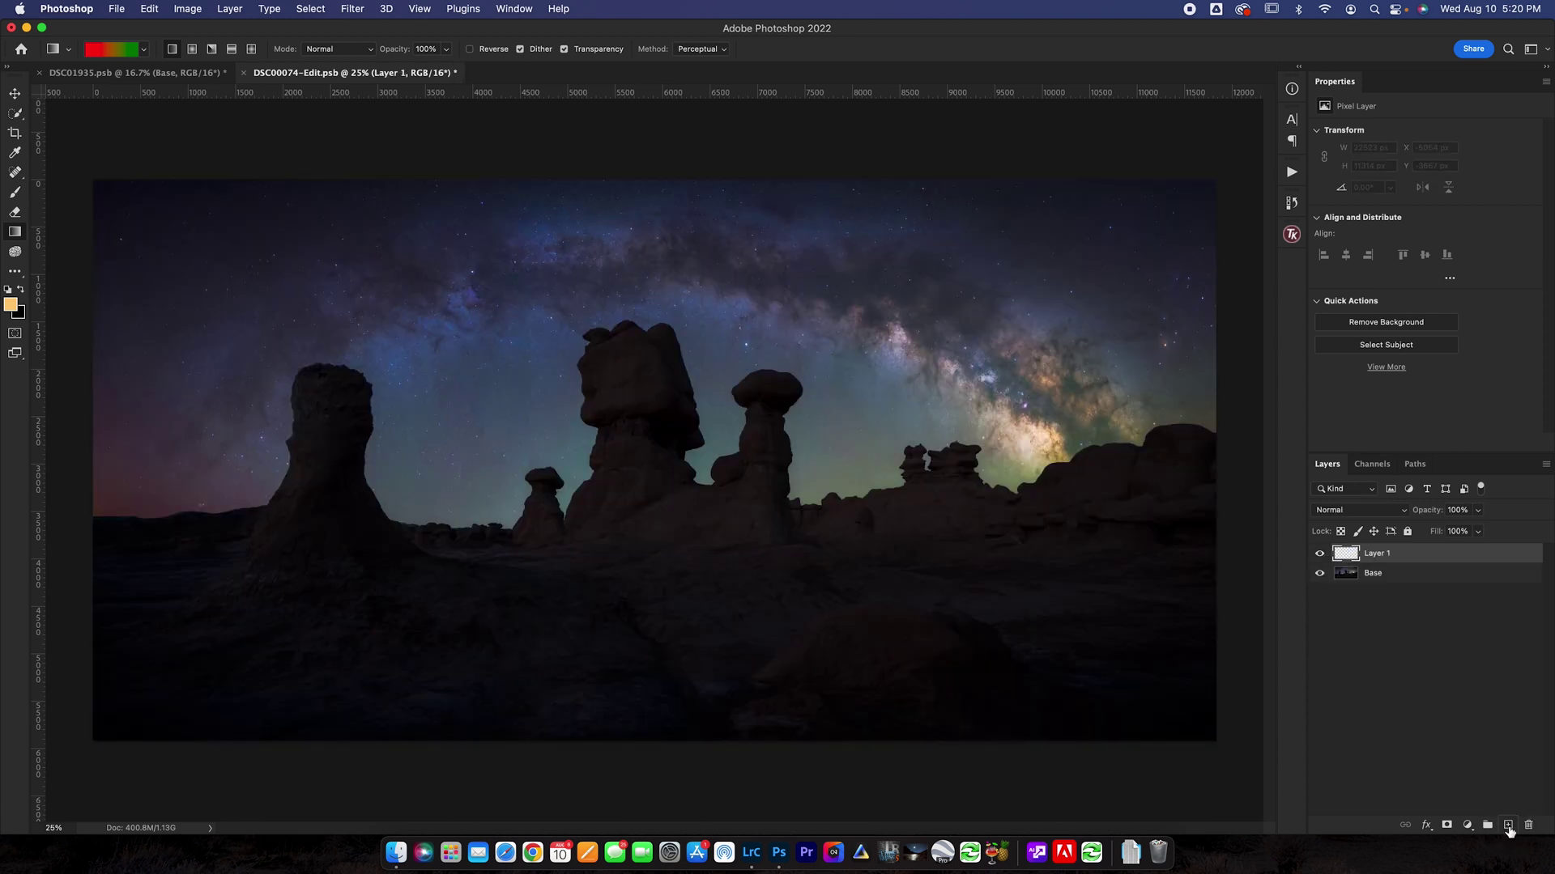
click(1336, 512)
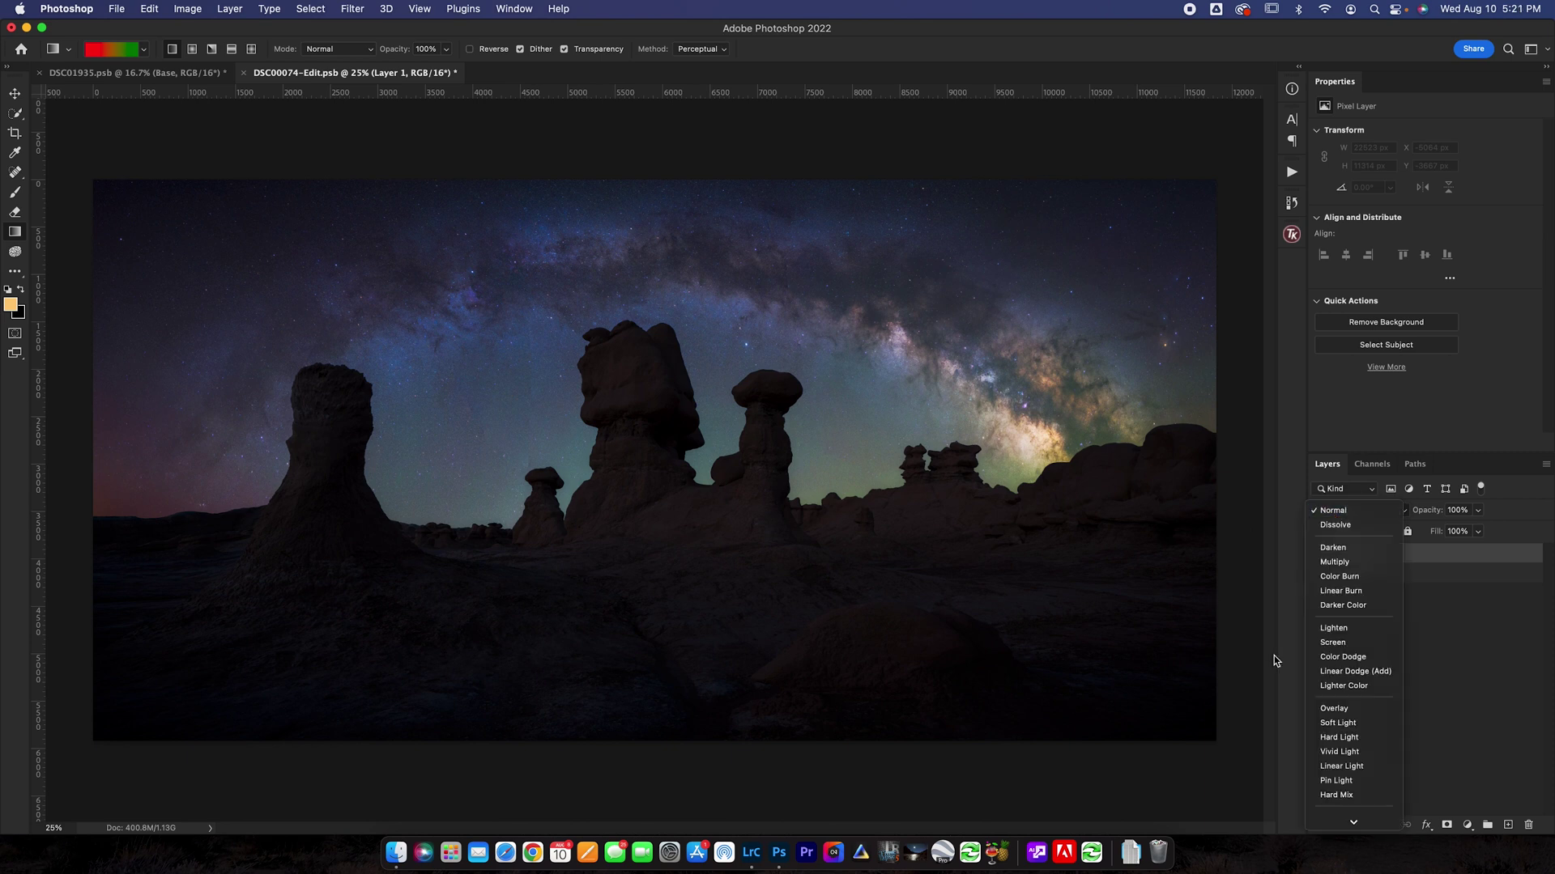
click(1326, 725)
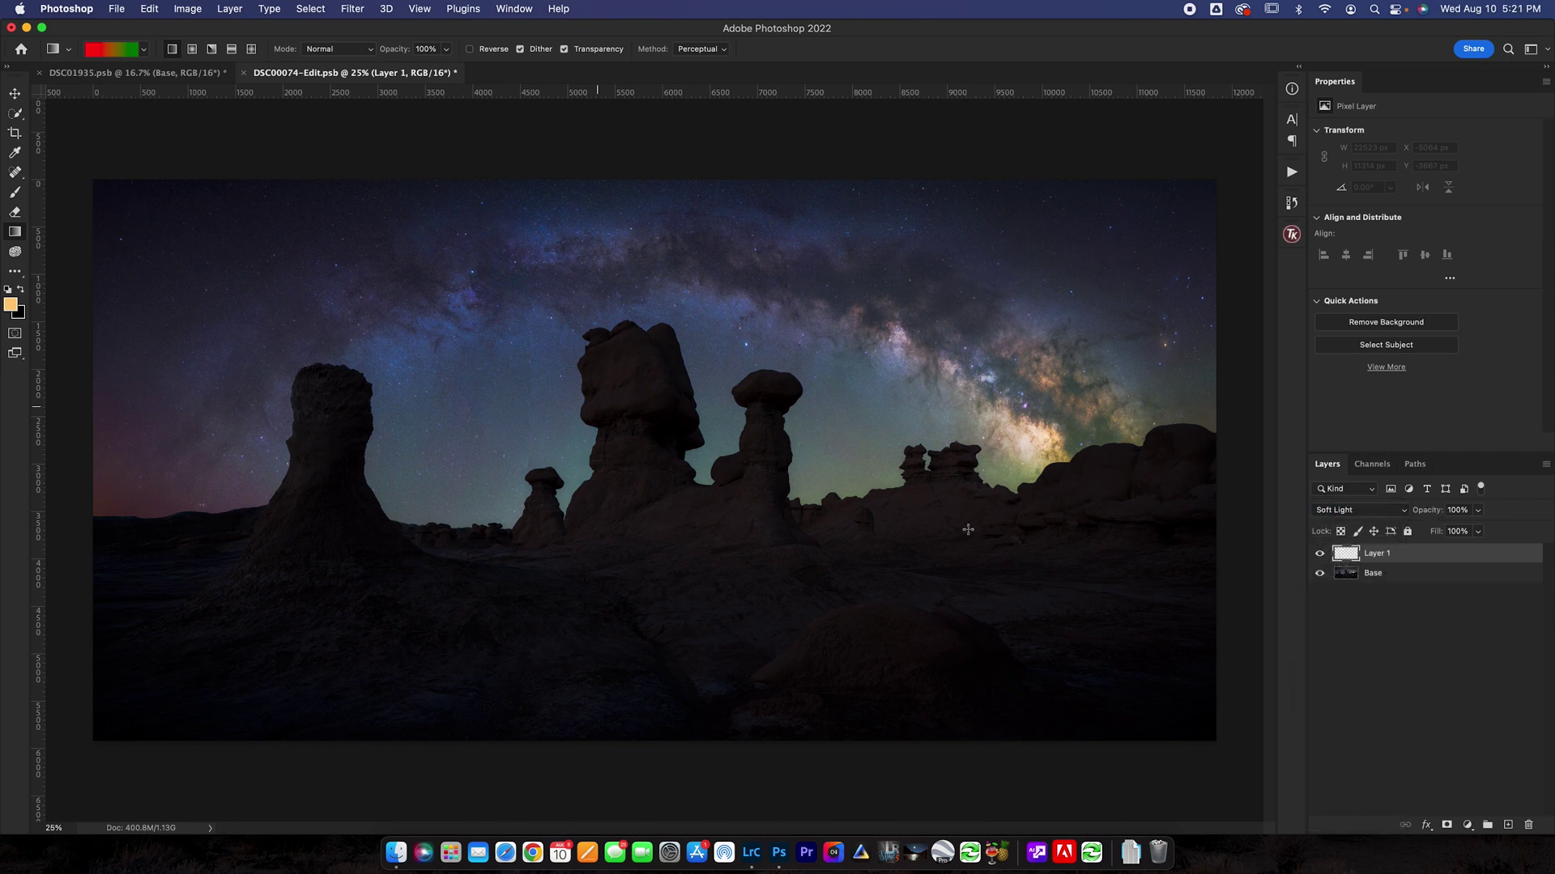
click(1357, 576)
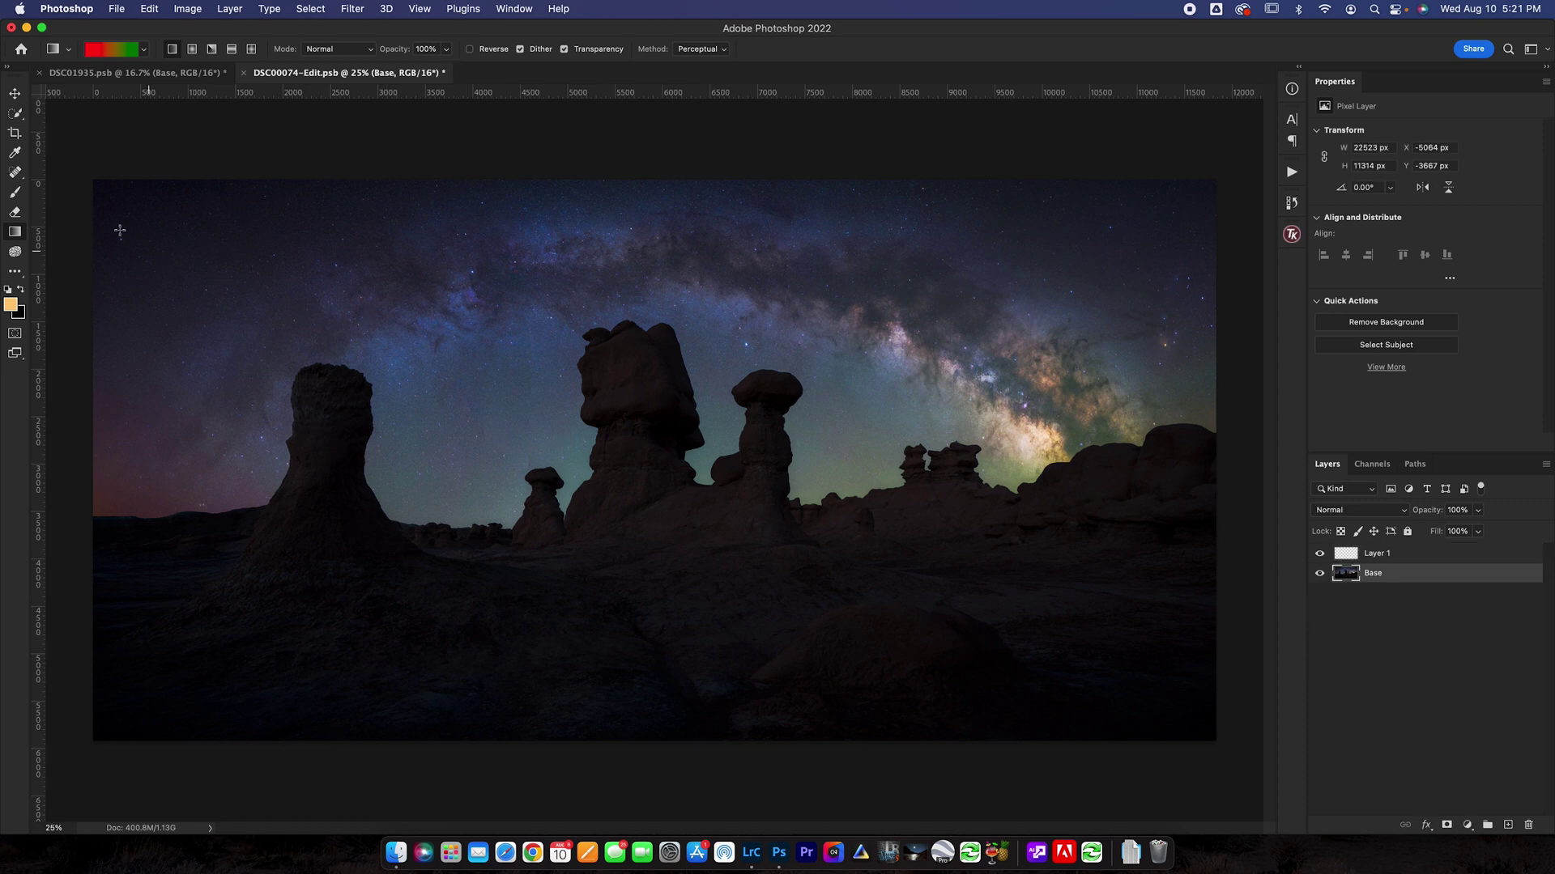
Step: Quick-select the hoodoo rocks and foreground, refining the right-hand rock edges with a smaller brush
click(12, 114)
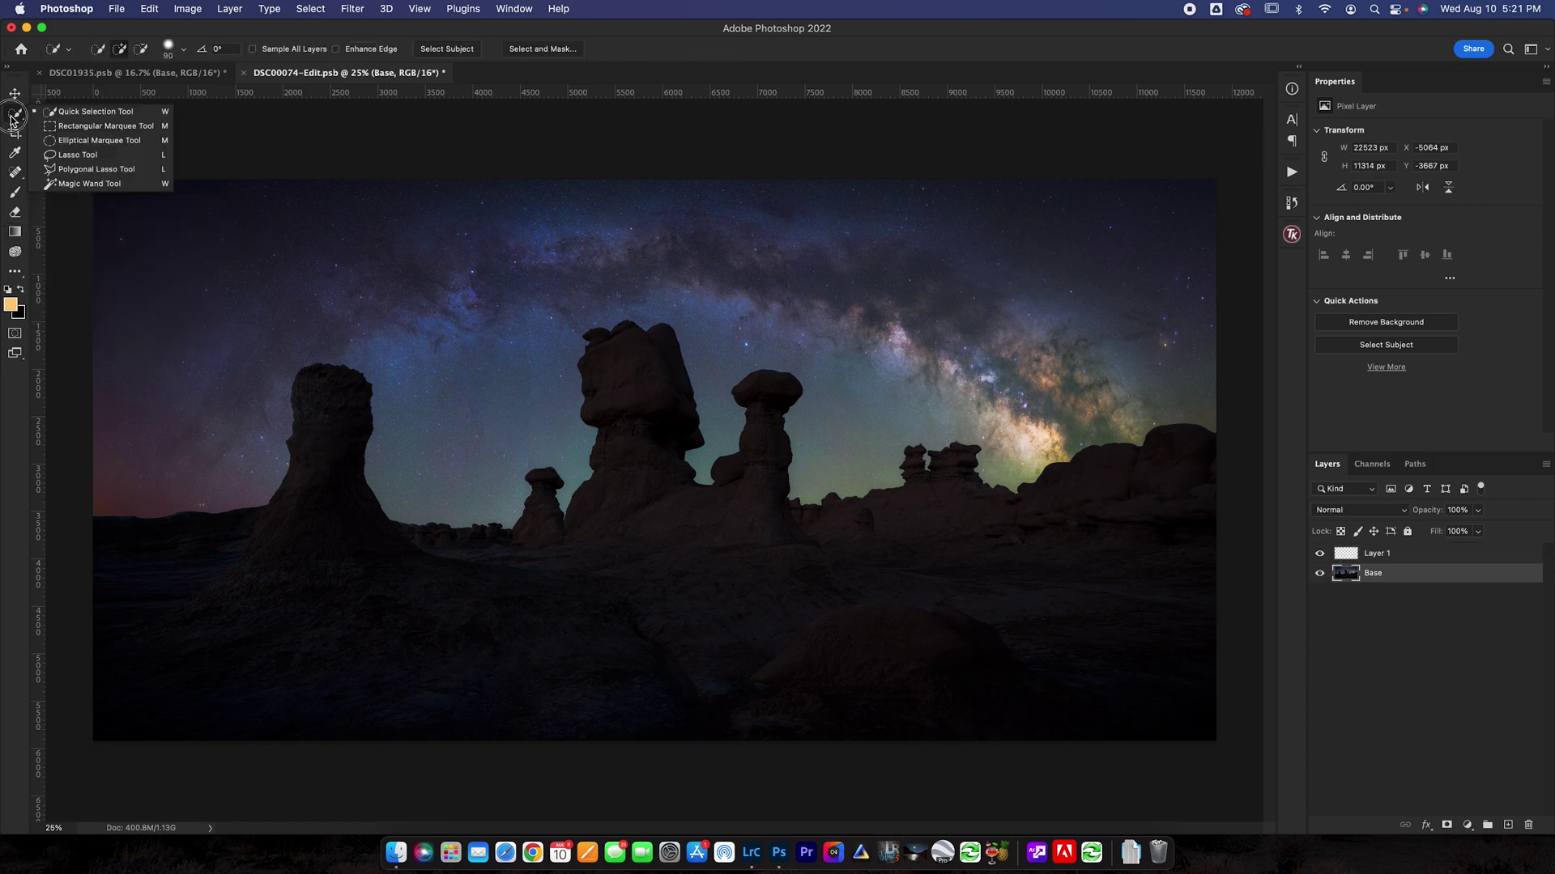
click(24, 138)
mouse_move(126, 556)
mouse_down()
mouse_move(212, 552)
mouse_move(318, 503)
mouse_move(322, 442)
mouse_move(453, 616)
mouse_up()
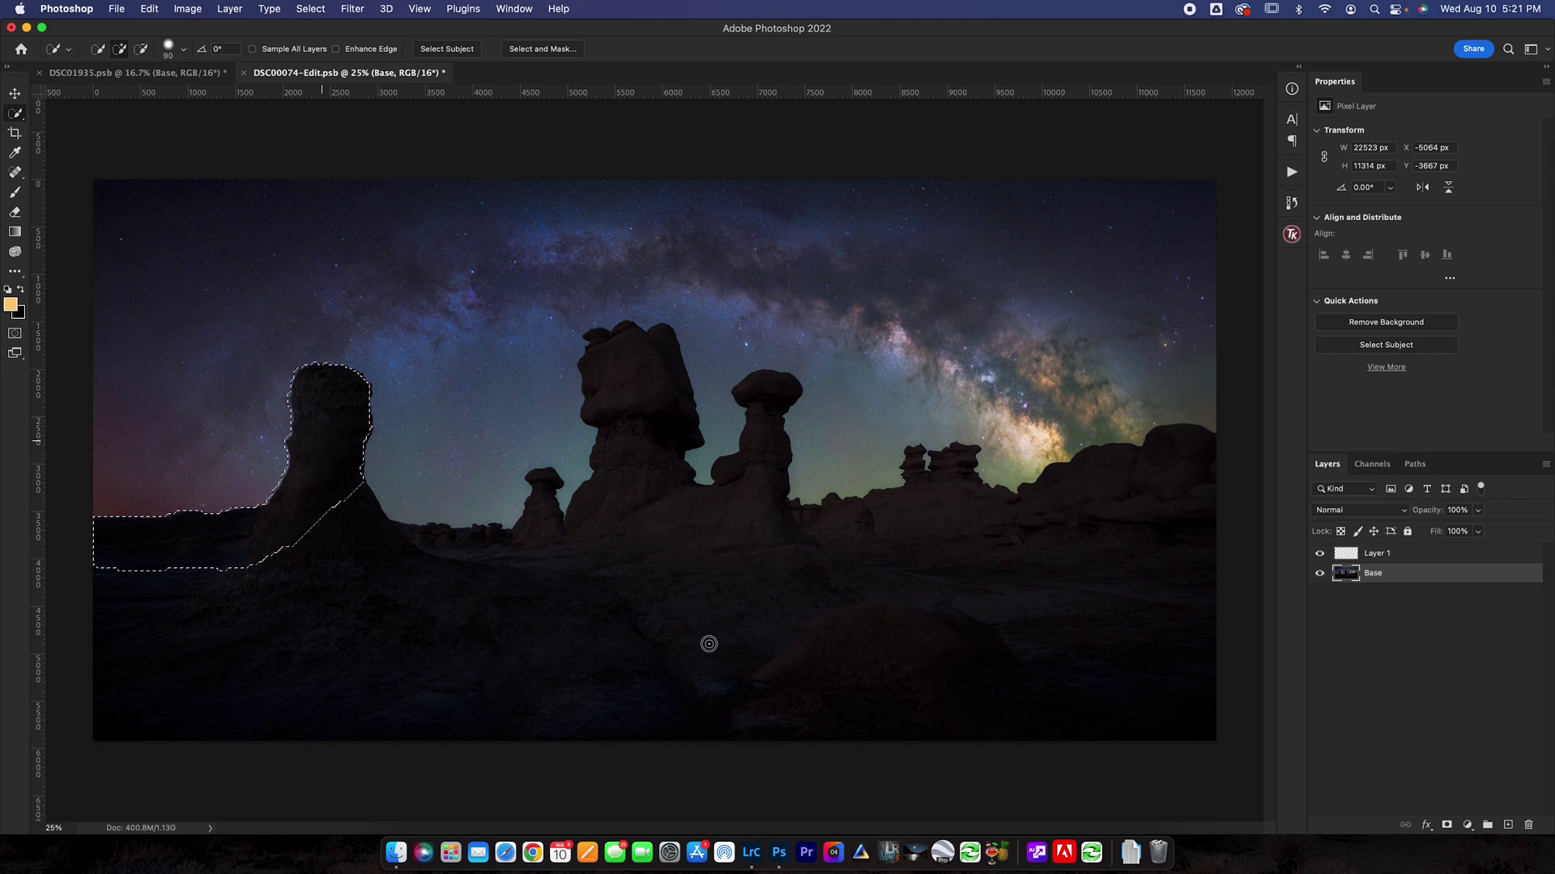
drag(1188, 582, 1197, 583)
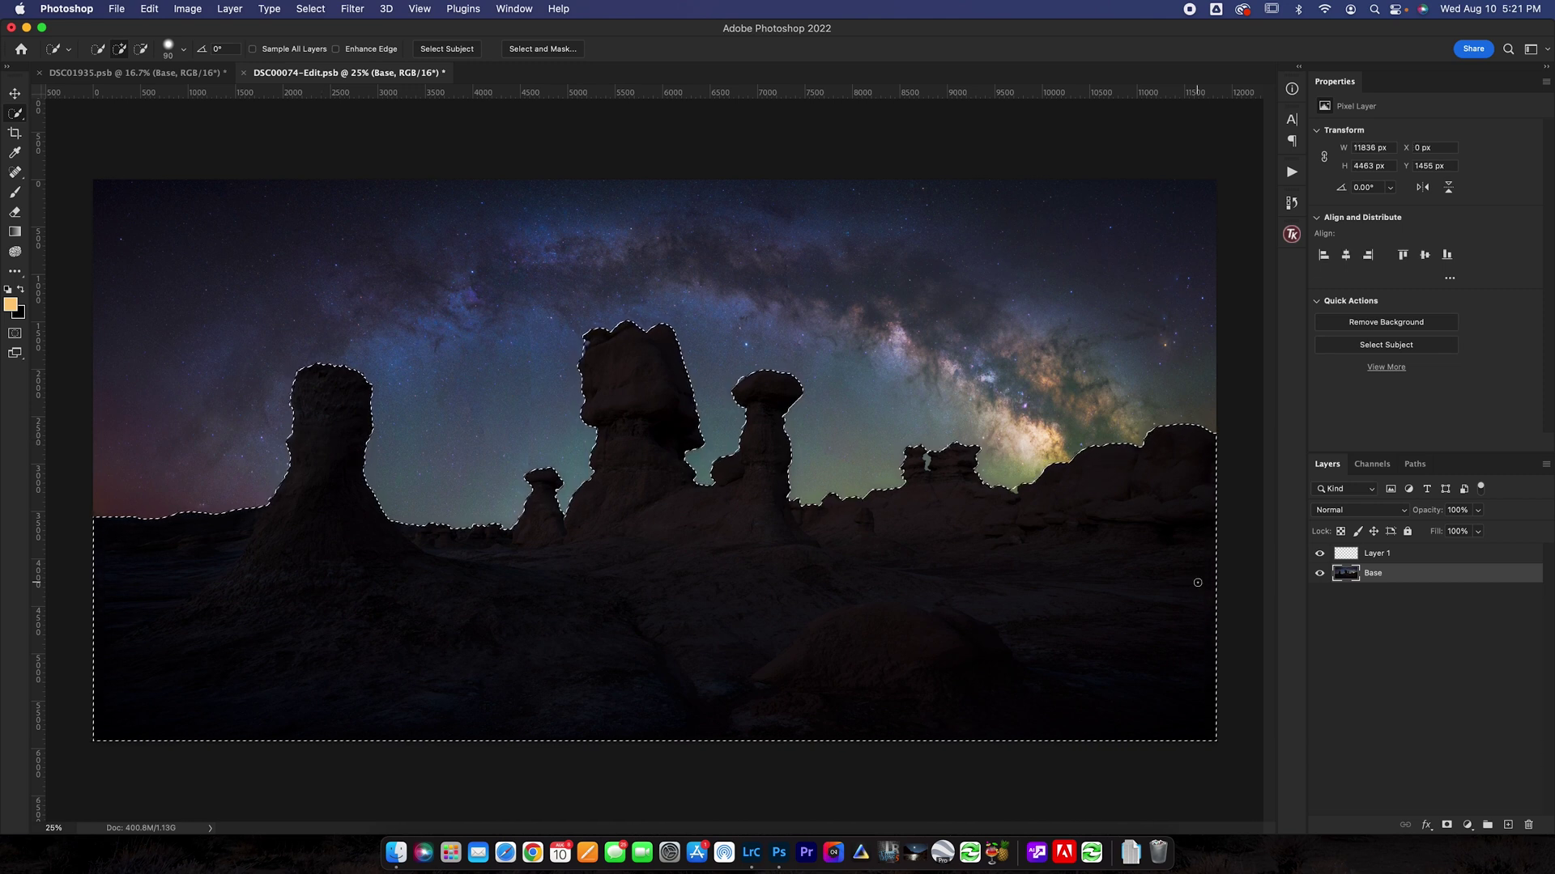
key(bracketleft)
key(bracketleft)
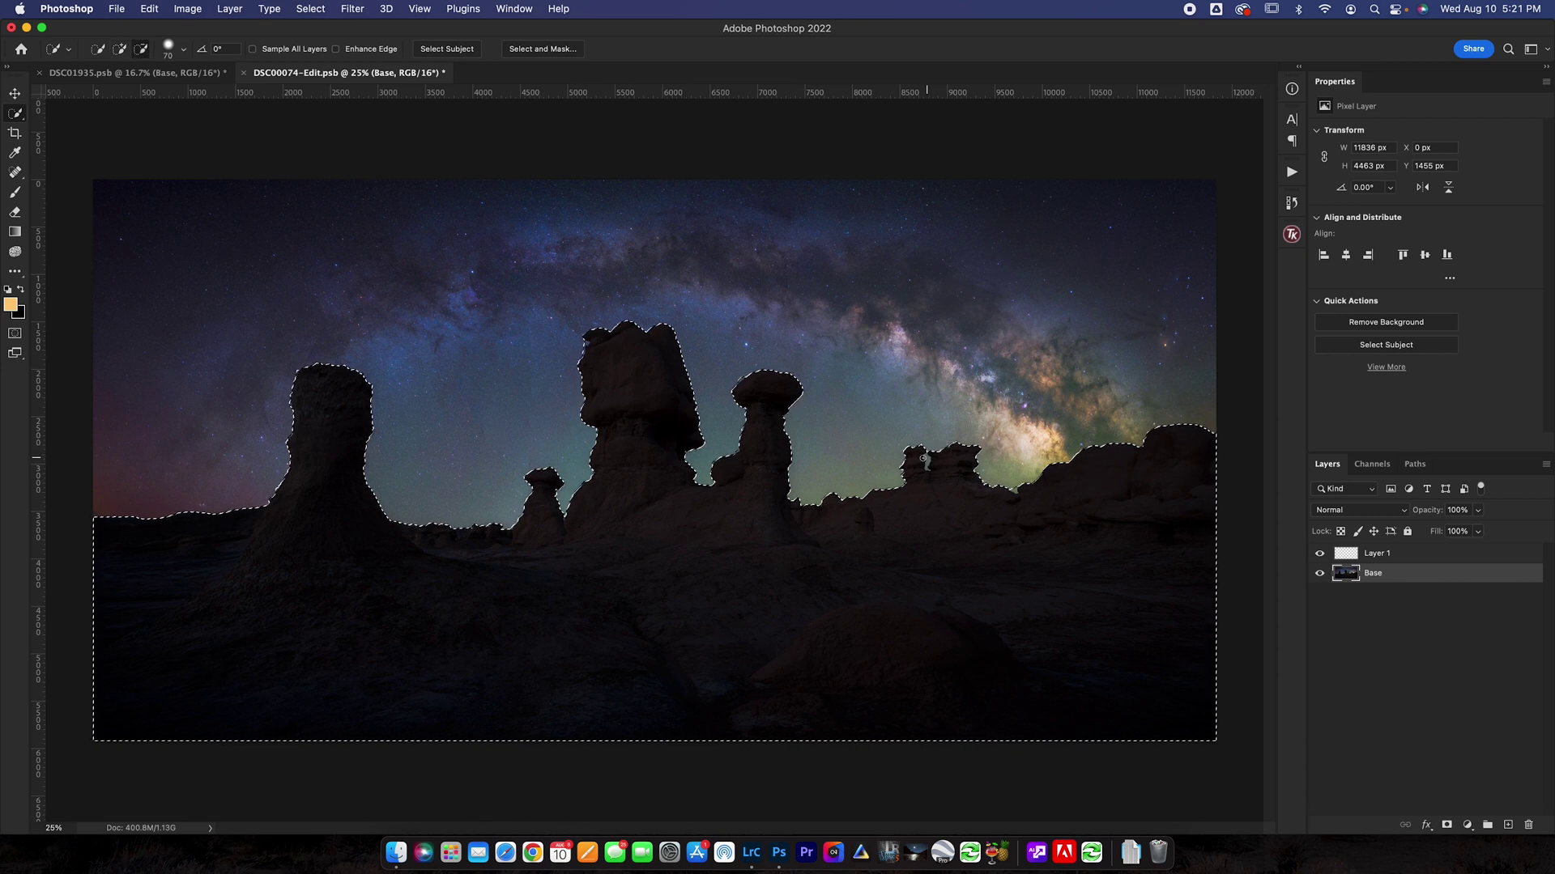
click(927, 459)
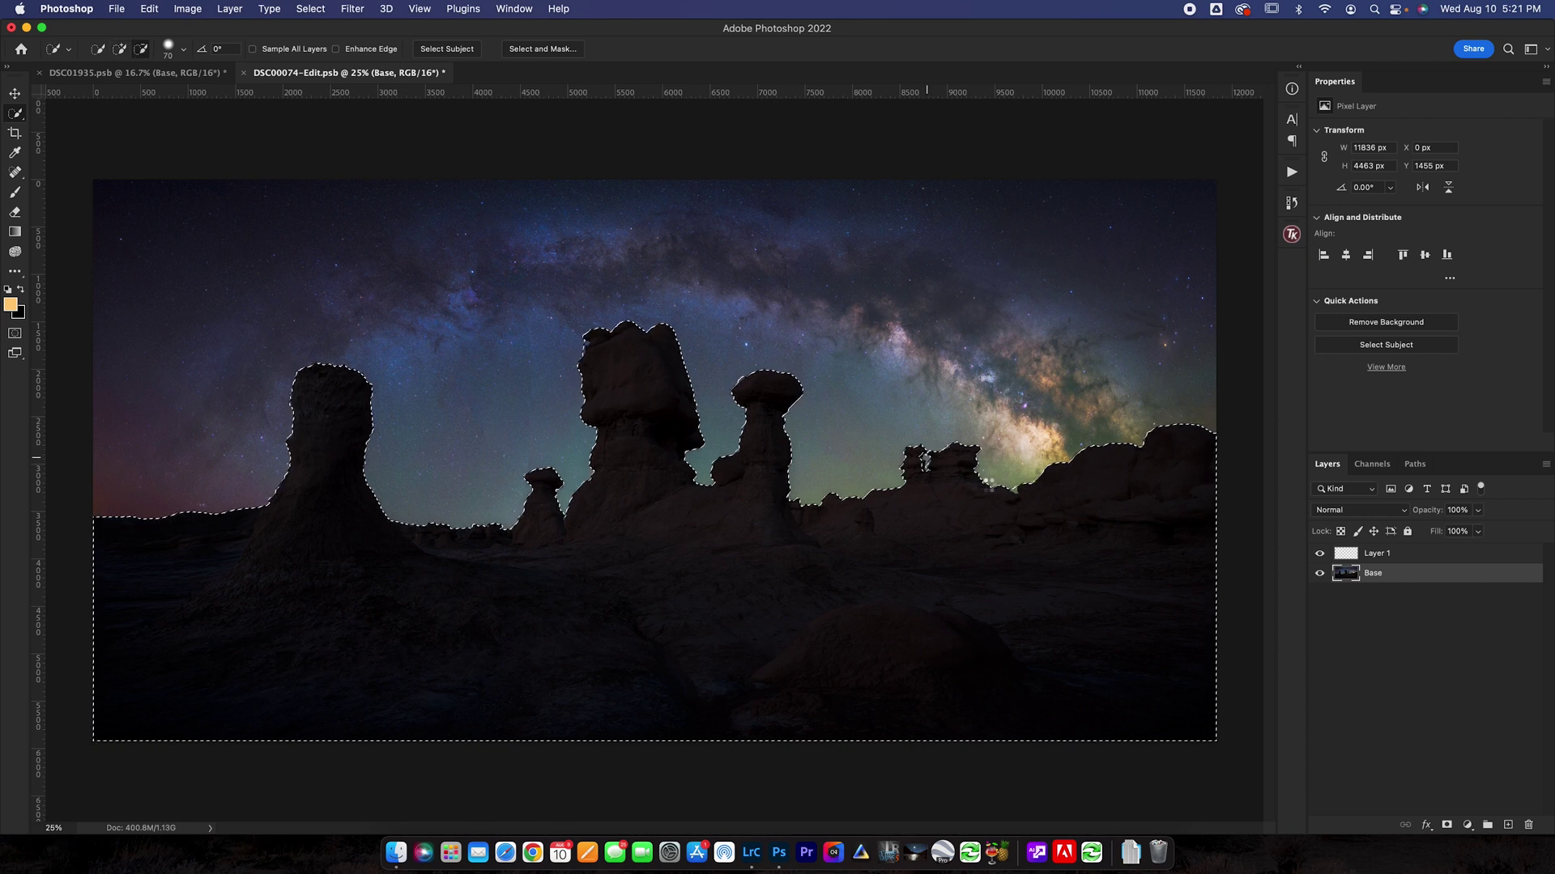
click(989, 484)
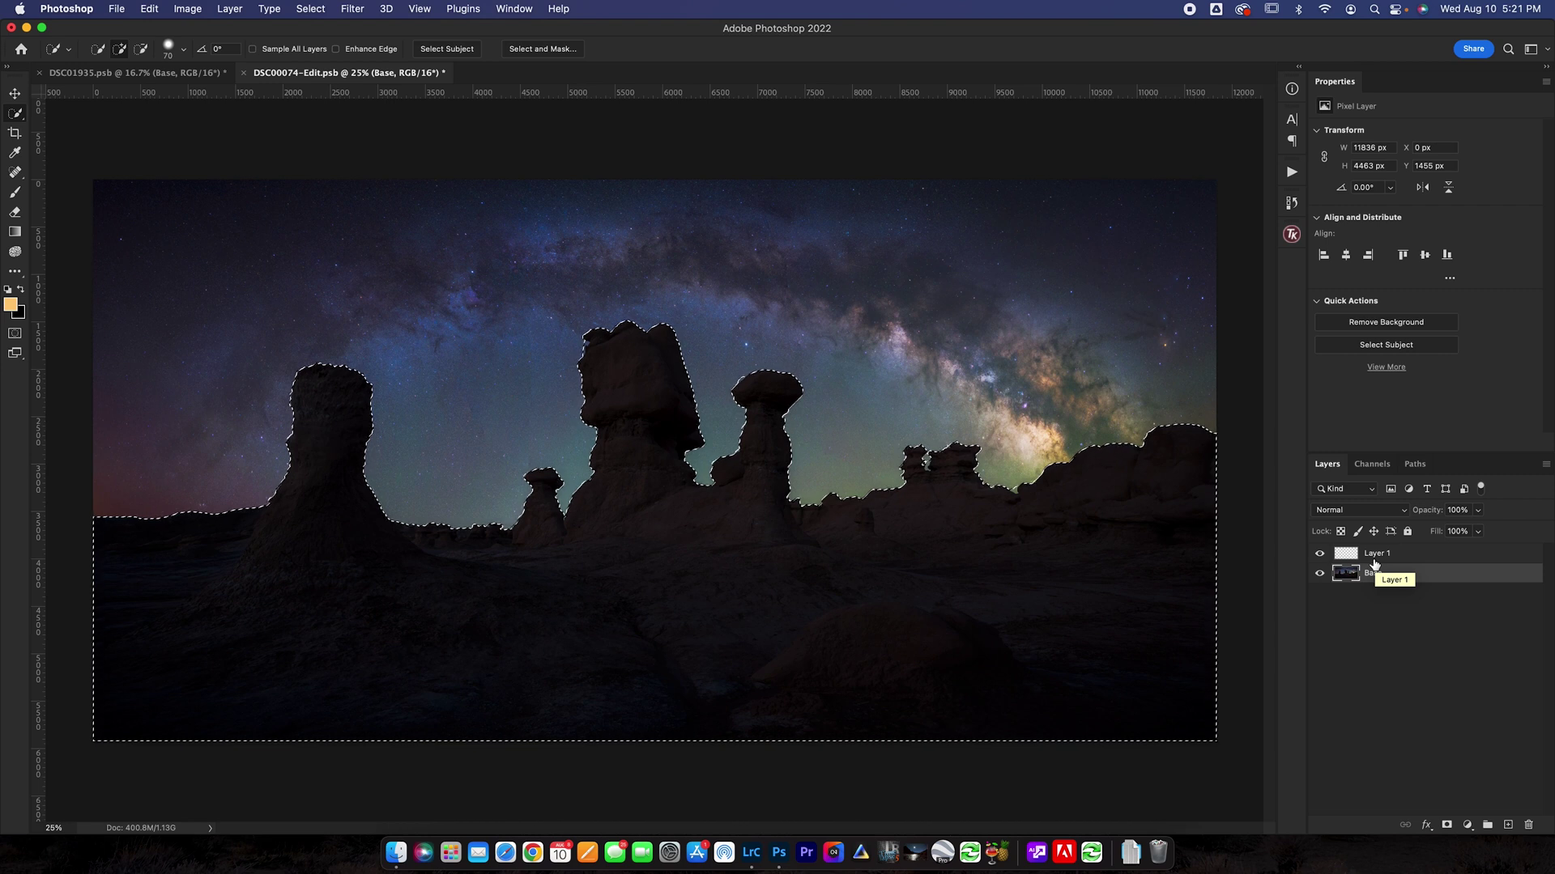
click(1370, 557)
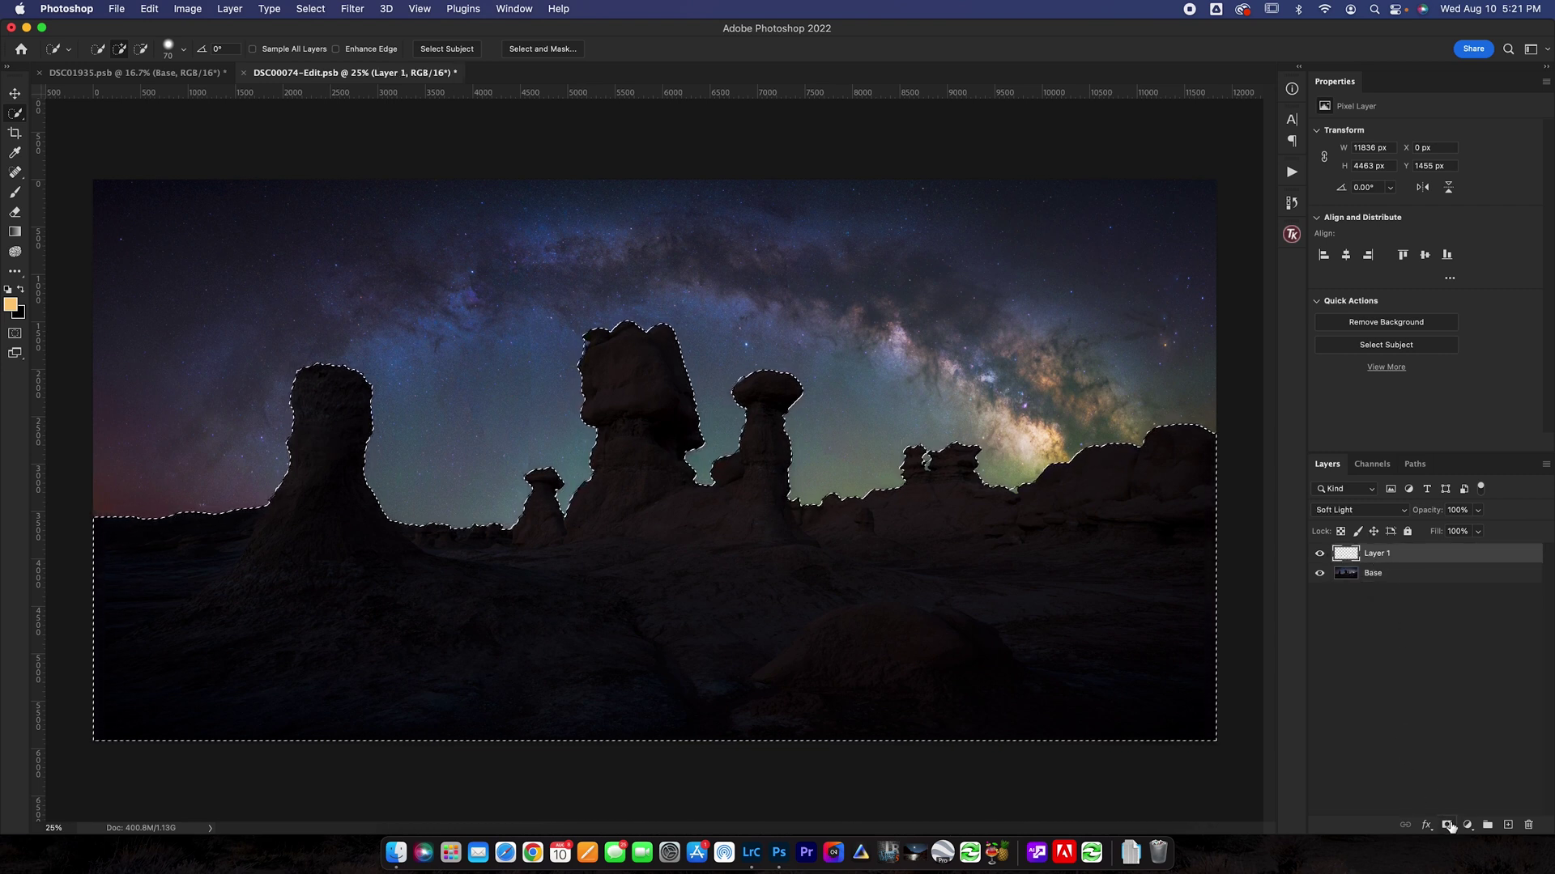
Step: Add a layer mask to Layer 1 from the rock selection and invert it to reveal only the sky
click(1448, 825)
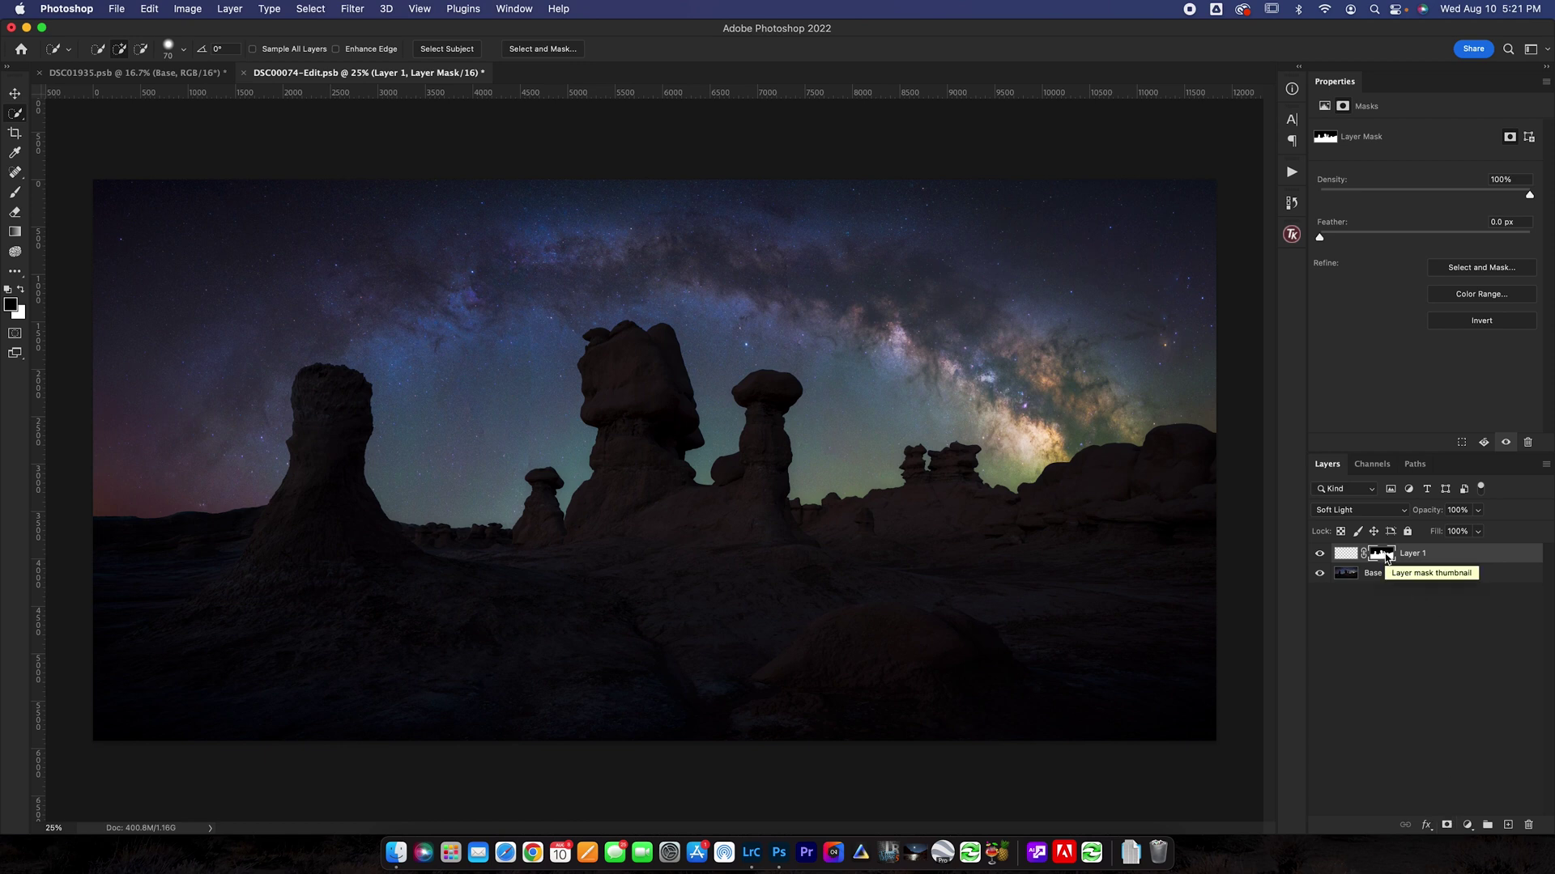
alt+click(1386, 556)
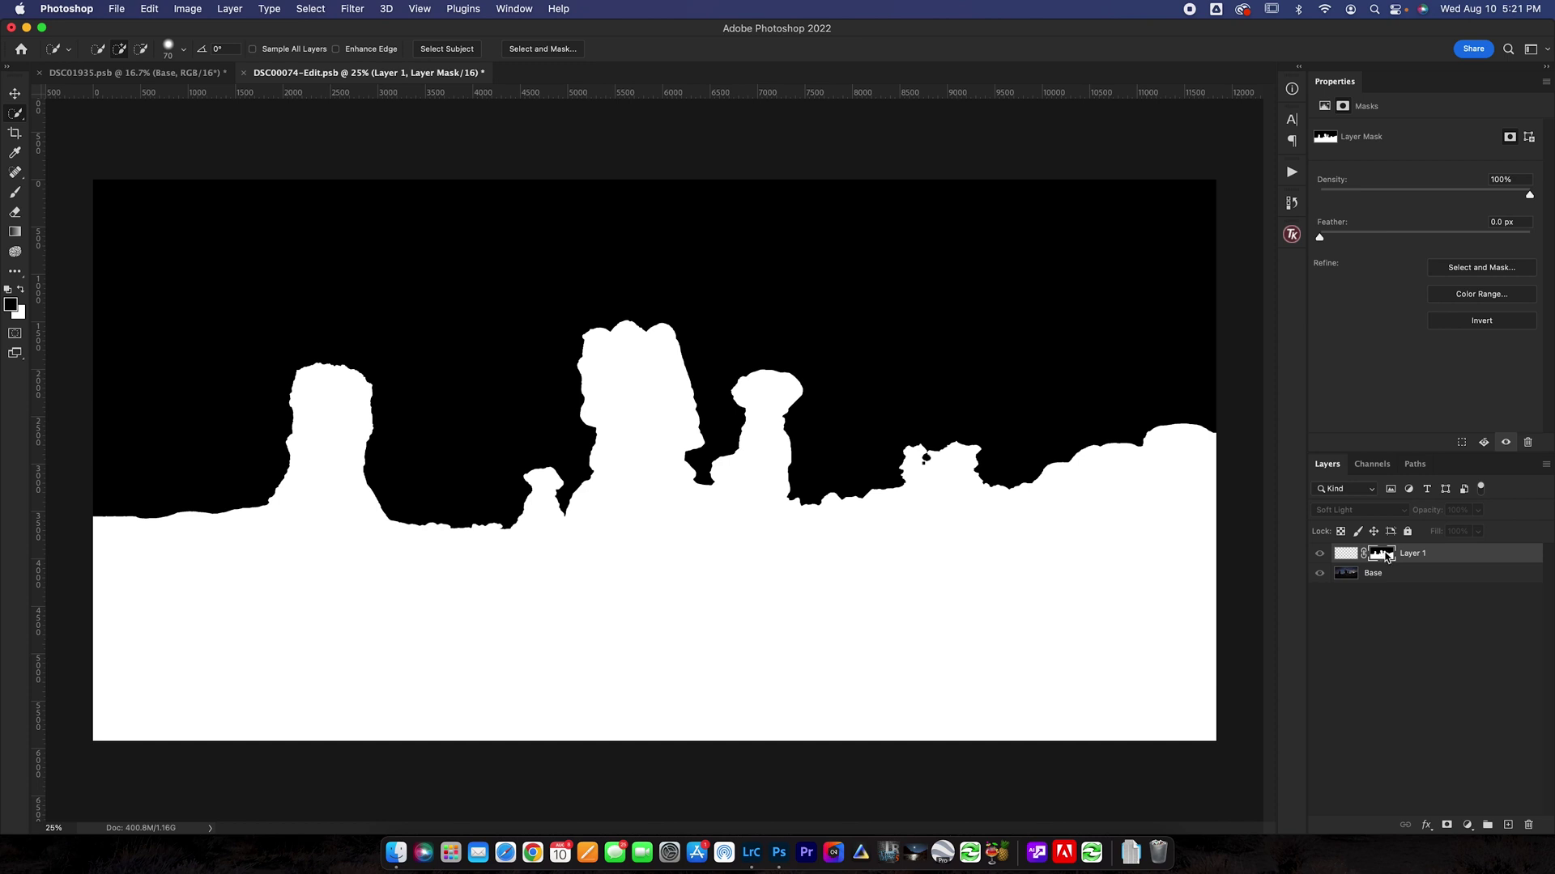
key(super+i)
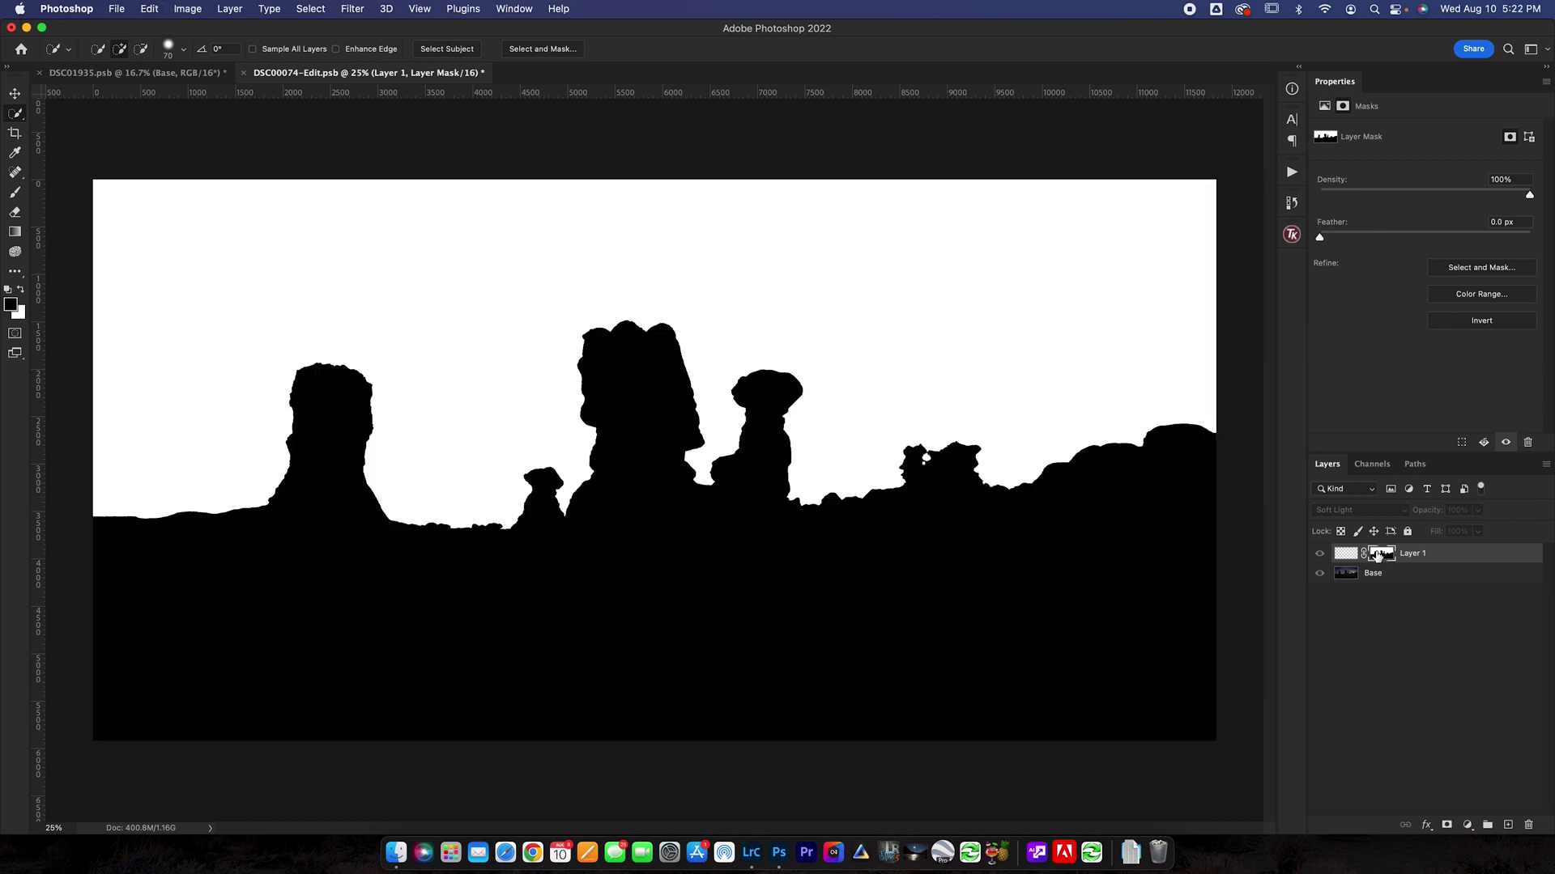
click(1344, 555)
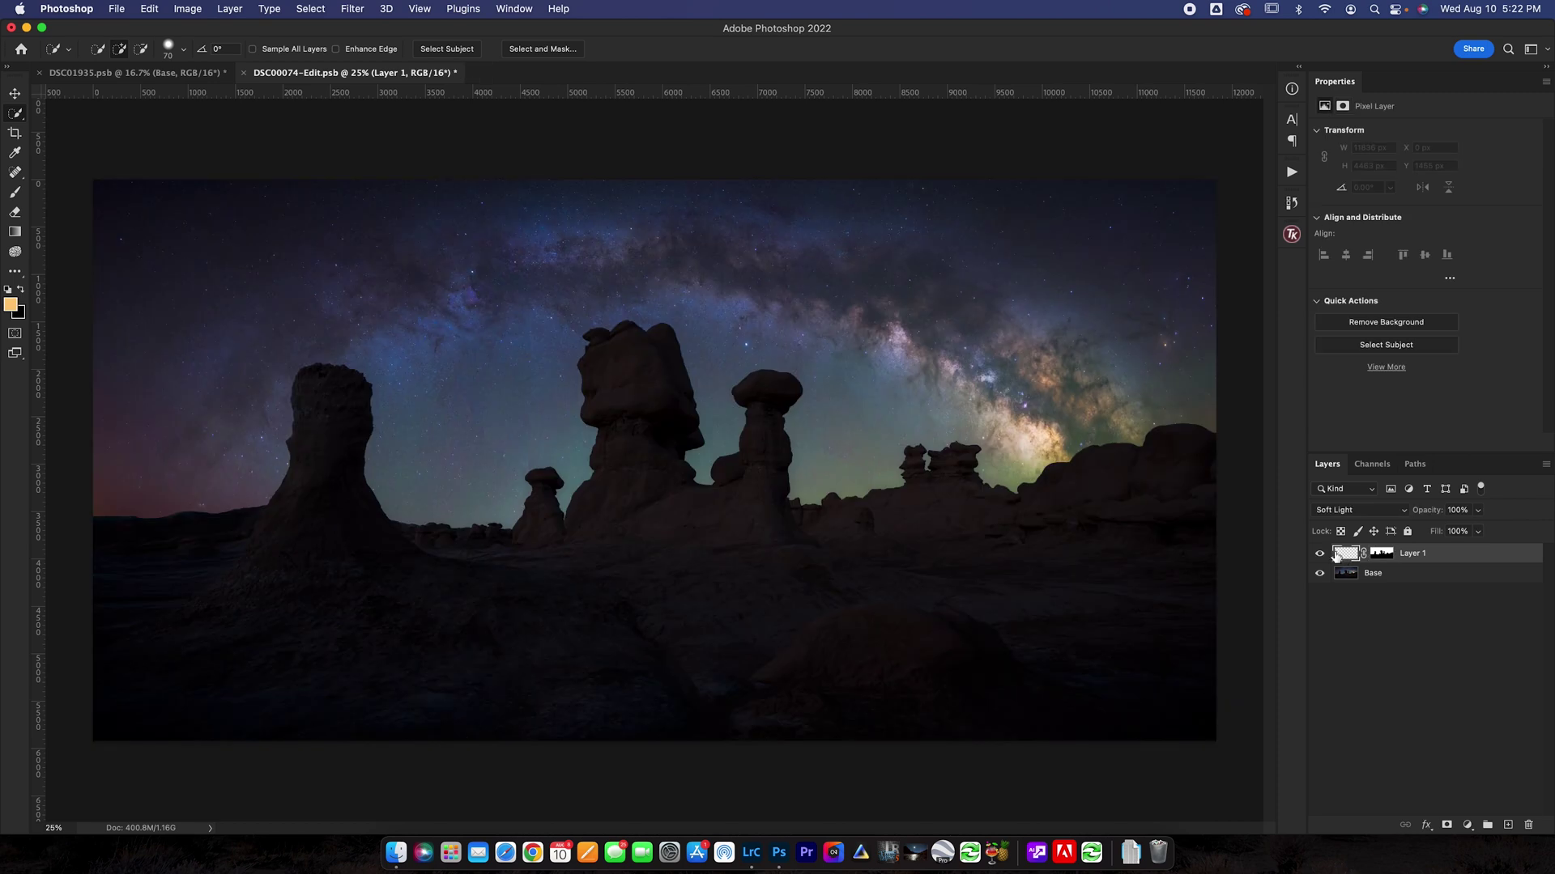
click(16, 234)
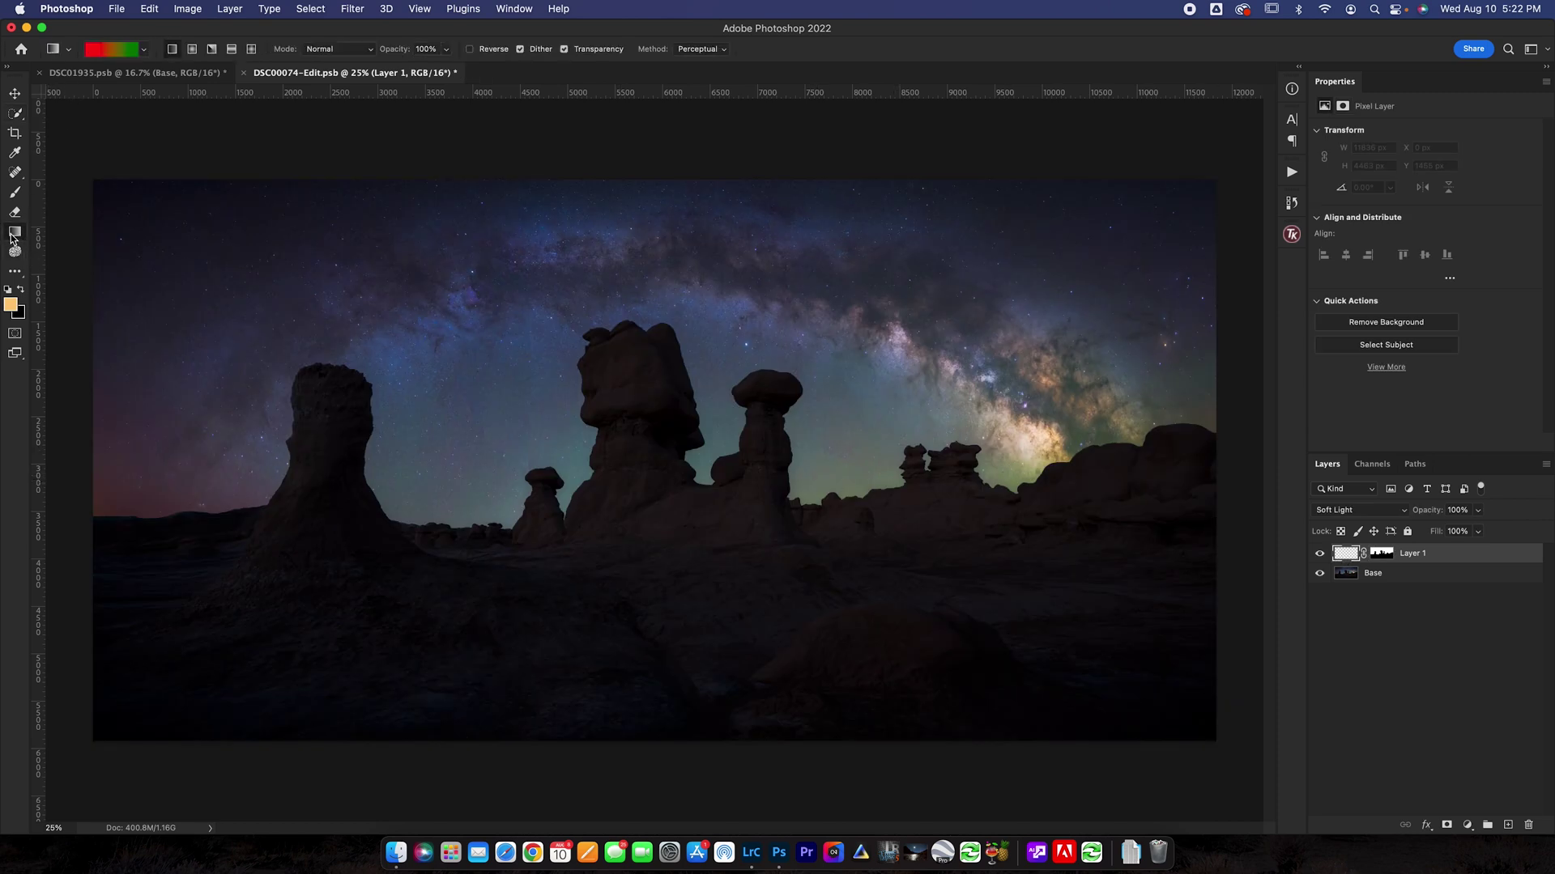
click(141, 51)
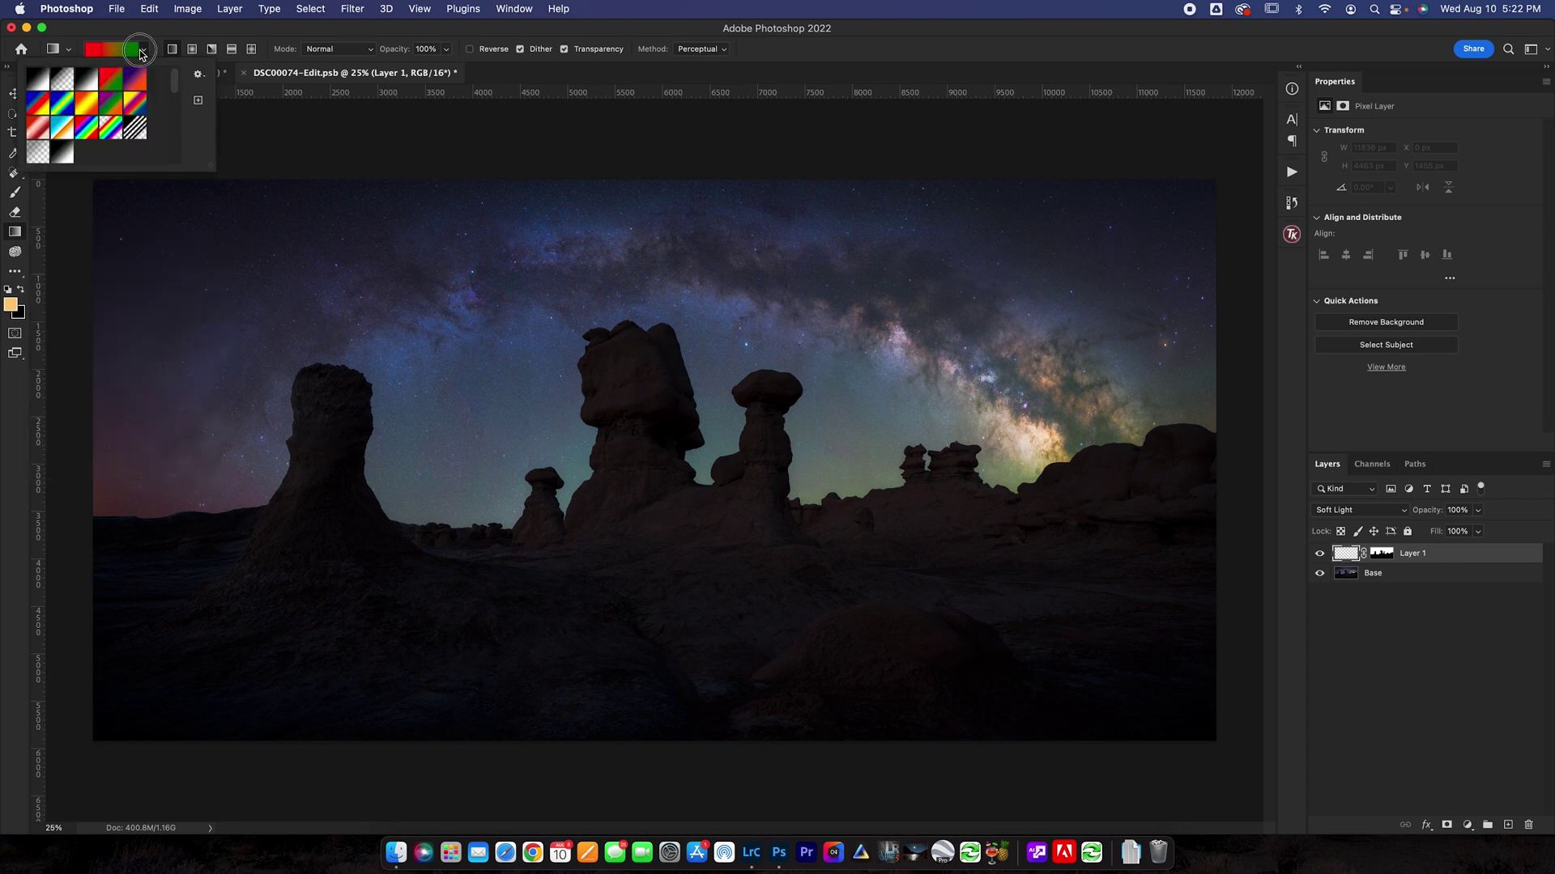
click(142, 52)
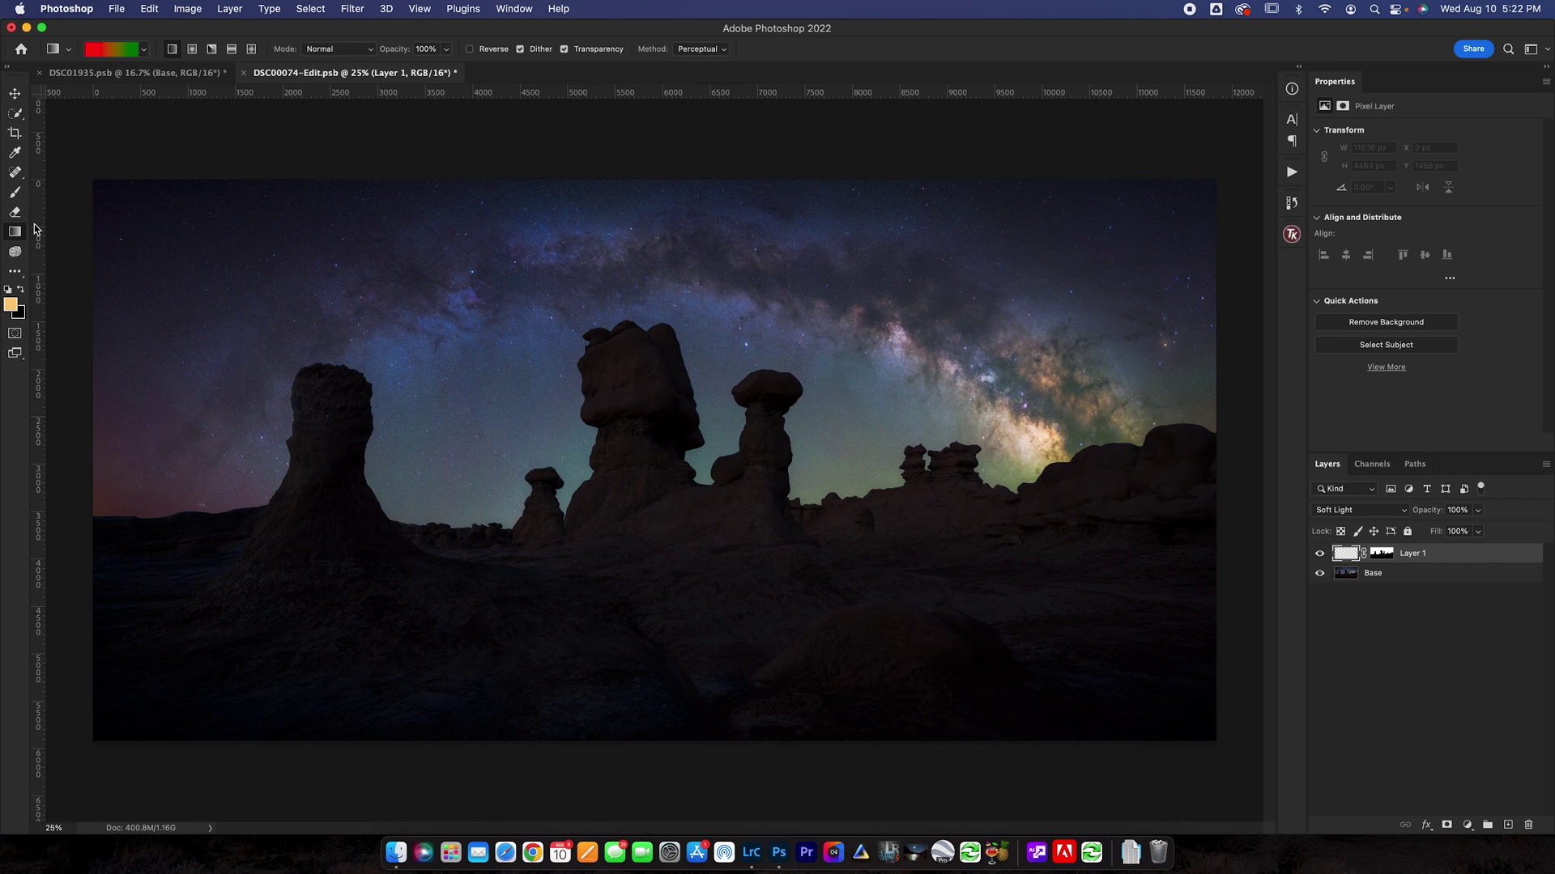
drag(484, 608, 486, 387)
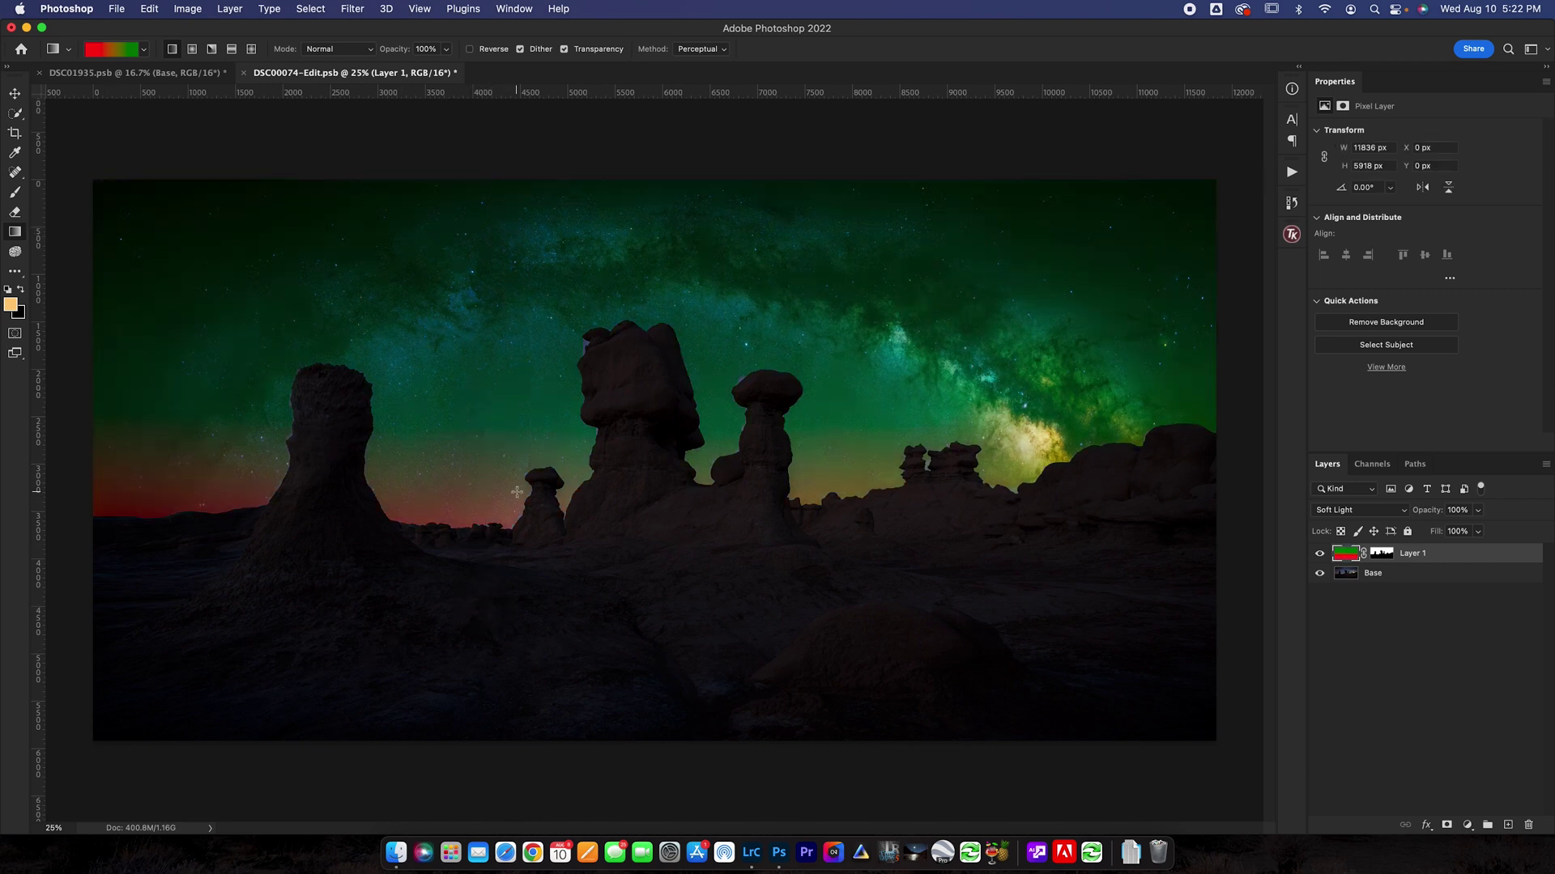
key(super+z)
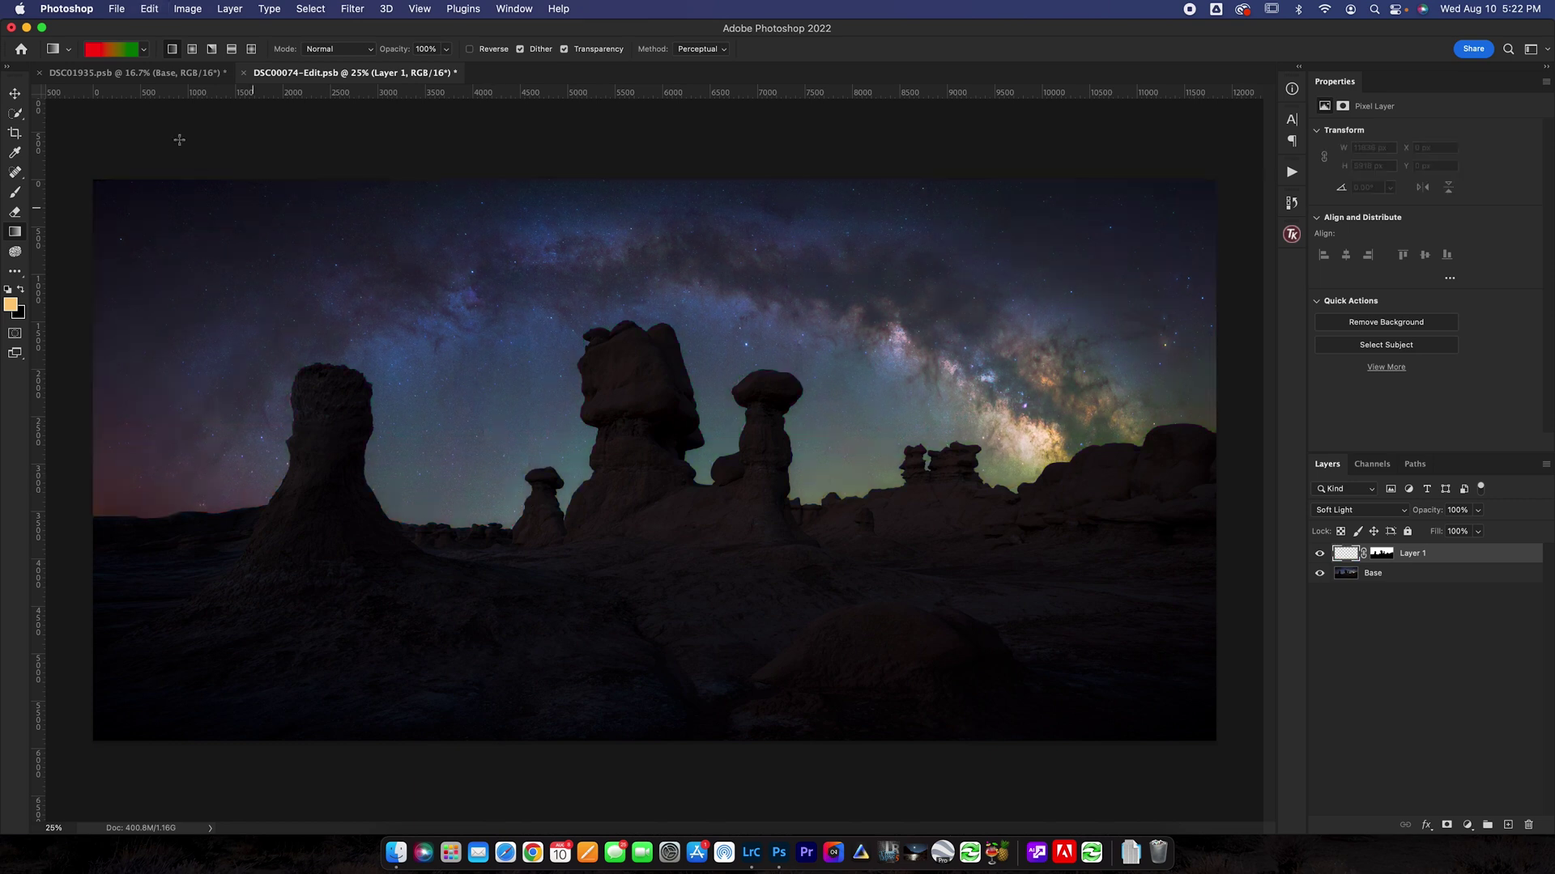
click(120, 50)
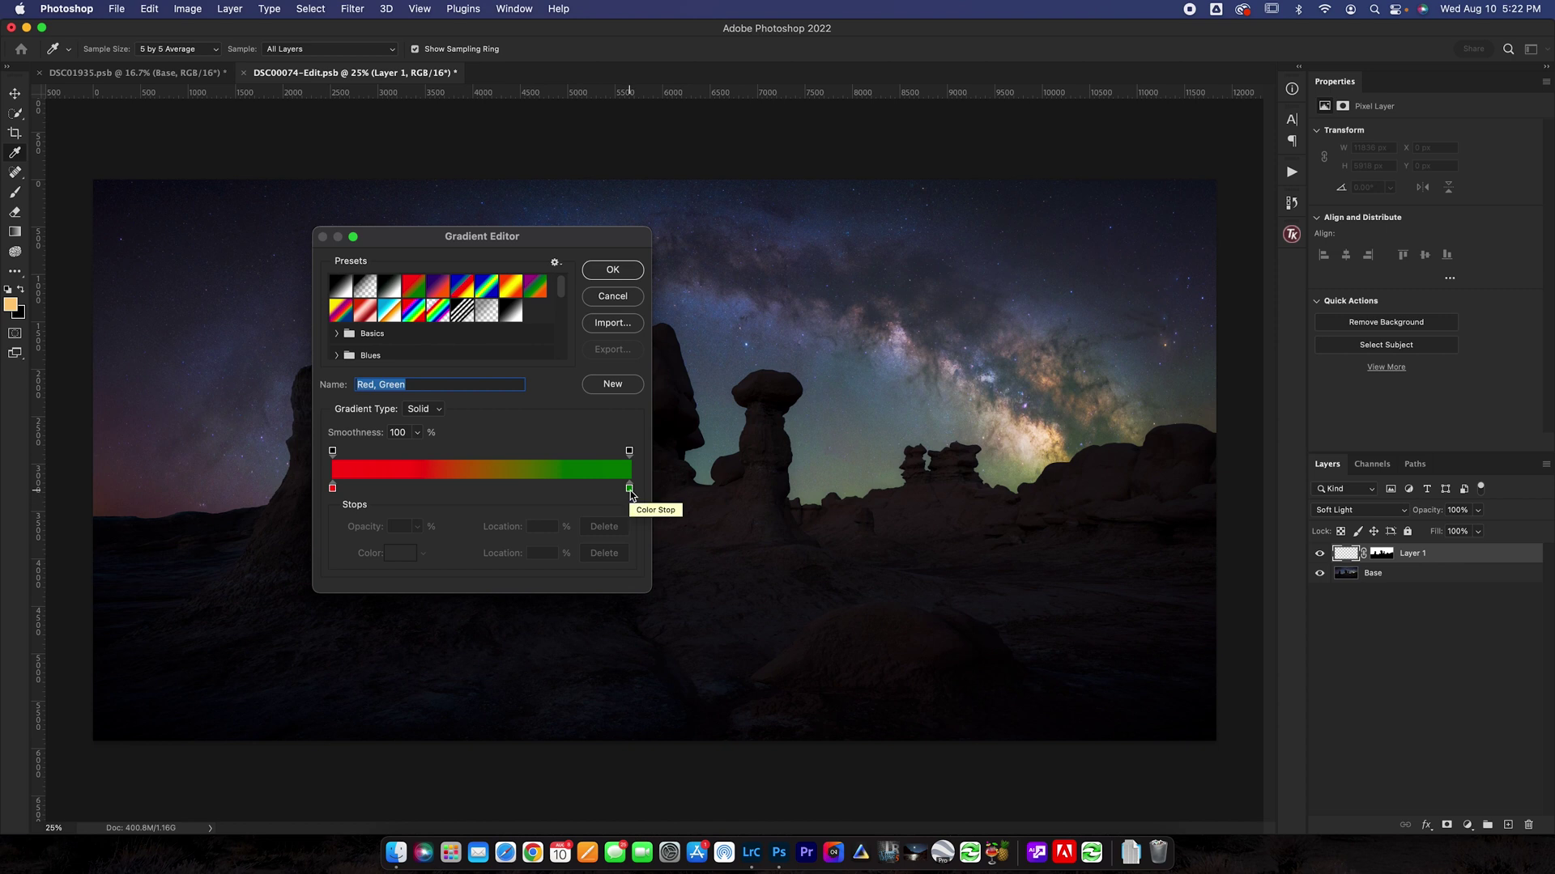
Step: Set both gradient colour stops to pale yellow fffea1
click(630, 490)
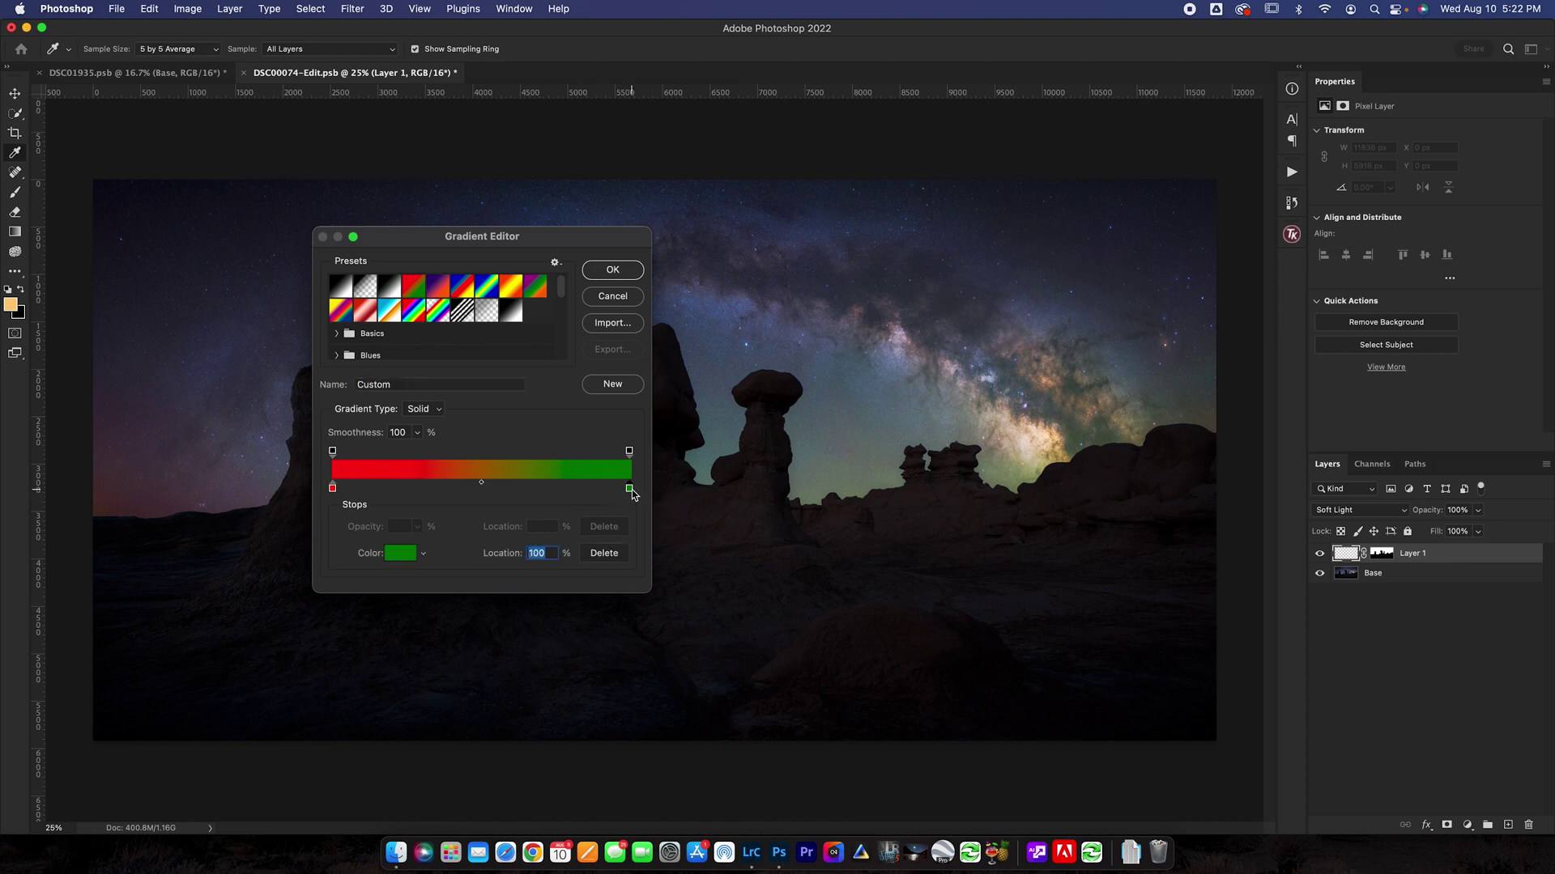
click(404, 558)
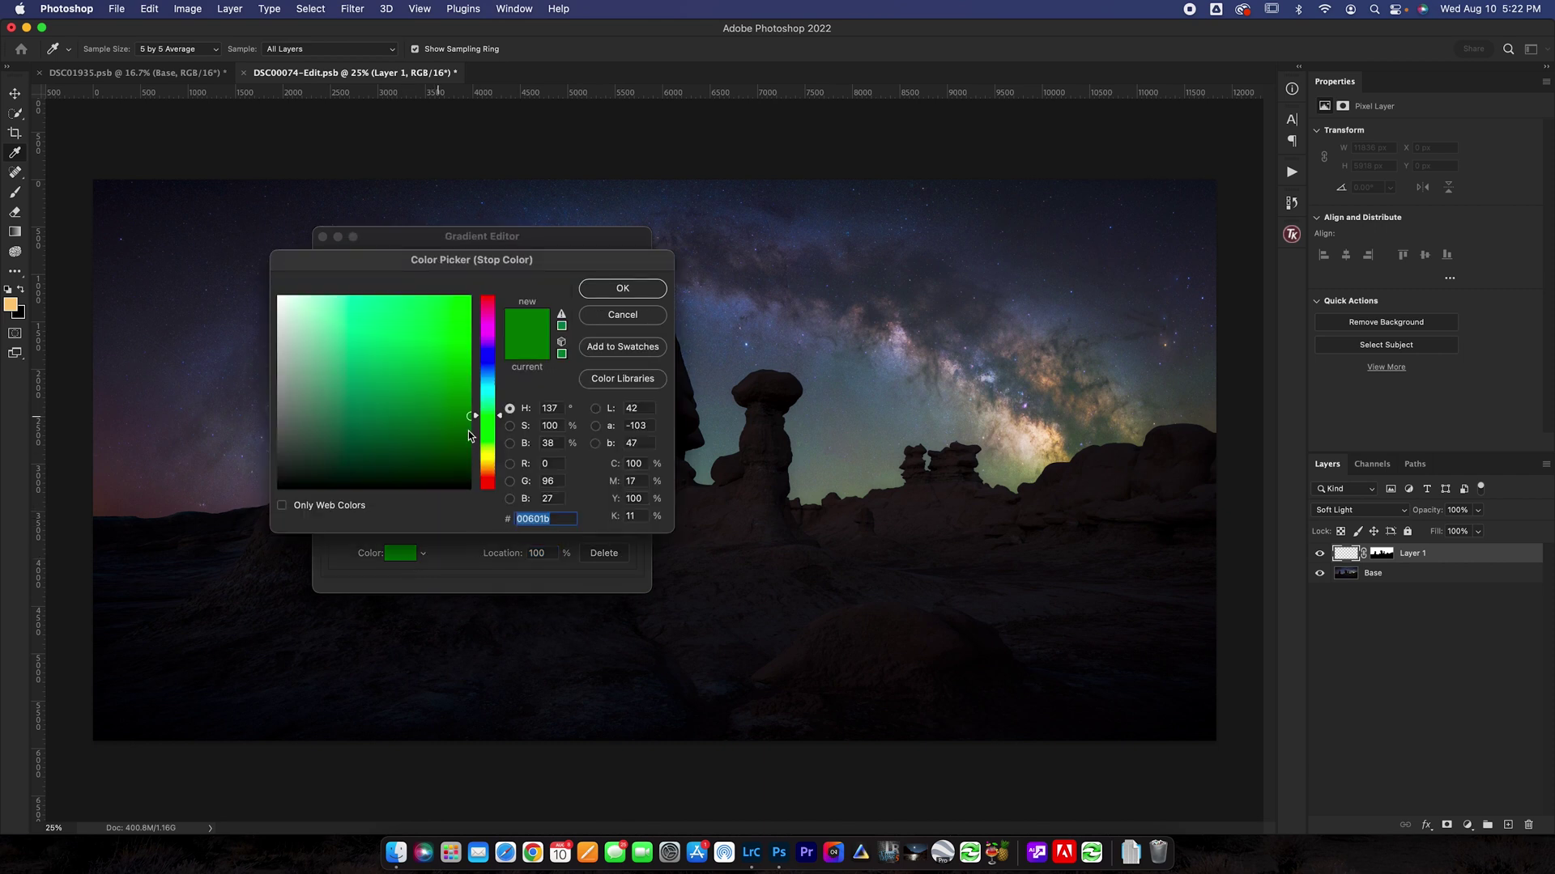
drag(488, 445, 492, 460)
mouse_move(369, 356)
mouse_down()
mouse_move(364, 260)
mouse_move(349, 266)
mouse_up()
click(641, 290)
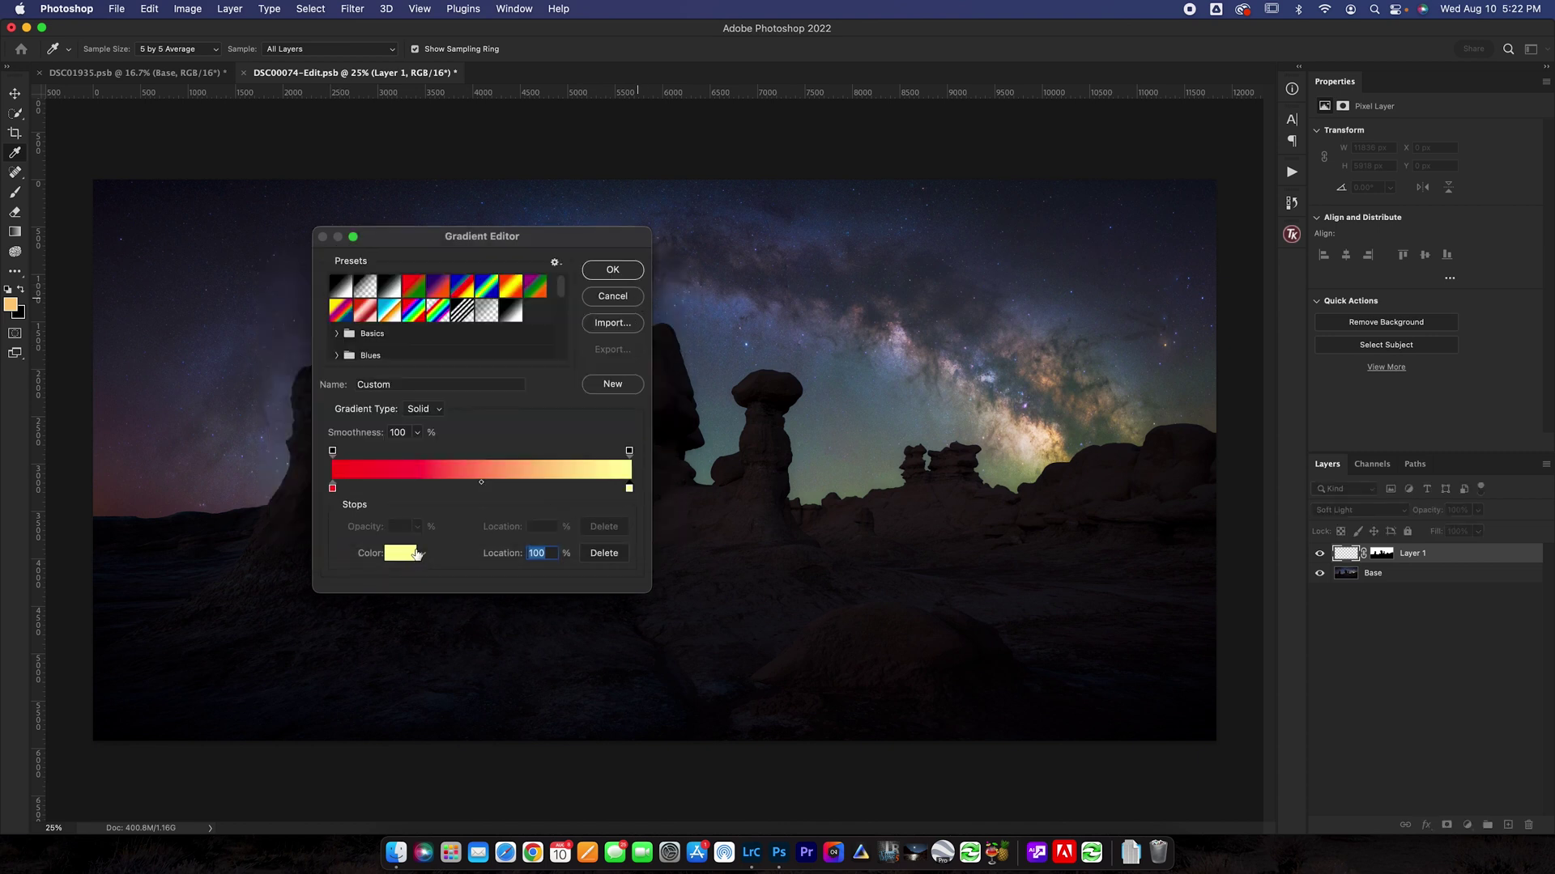
click(405, 554)
key(super+c)
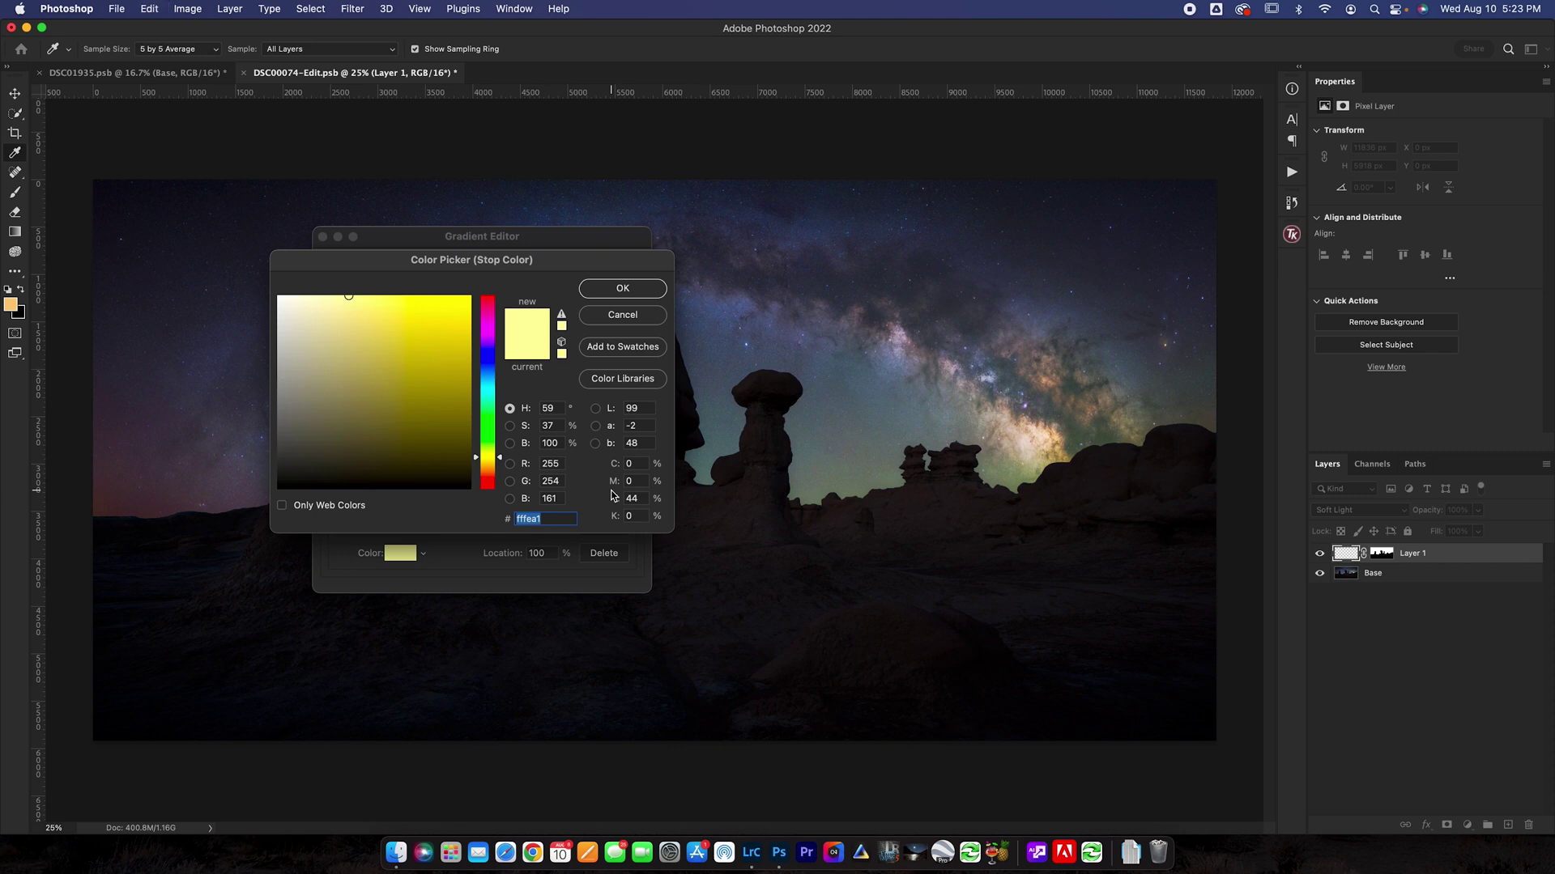
click(620, 288)
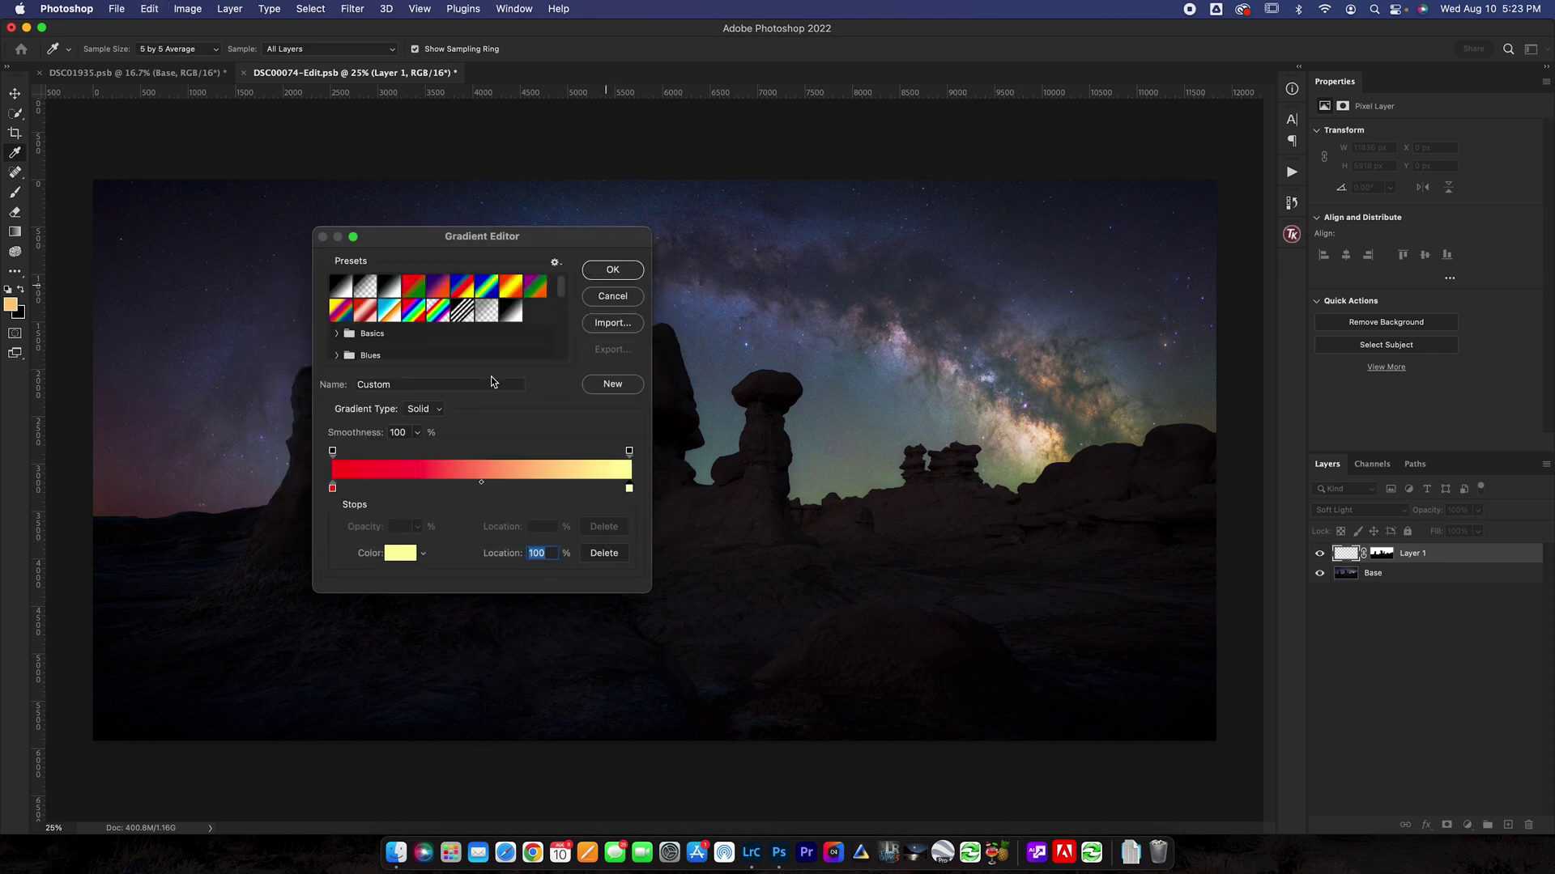
click(332, 489)
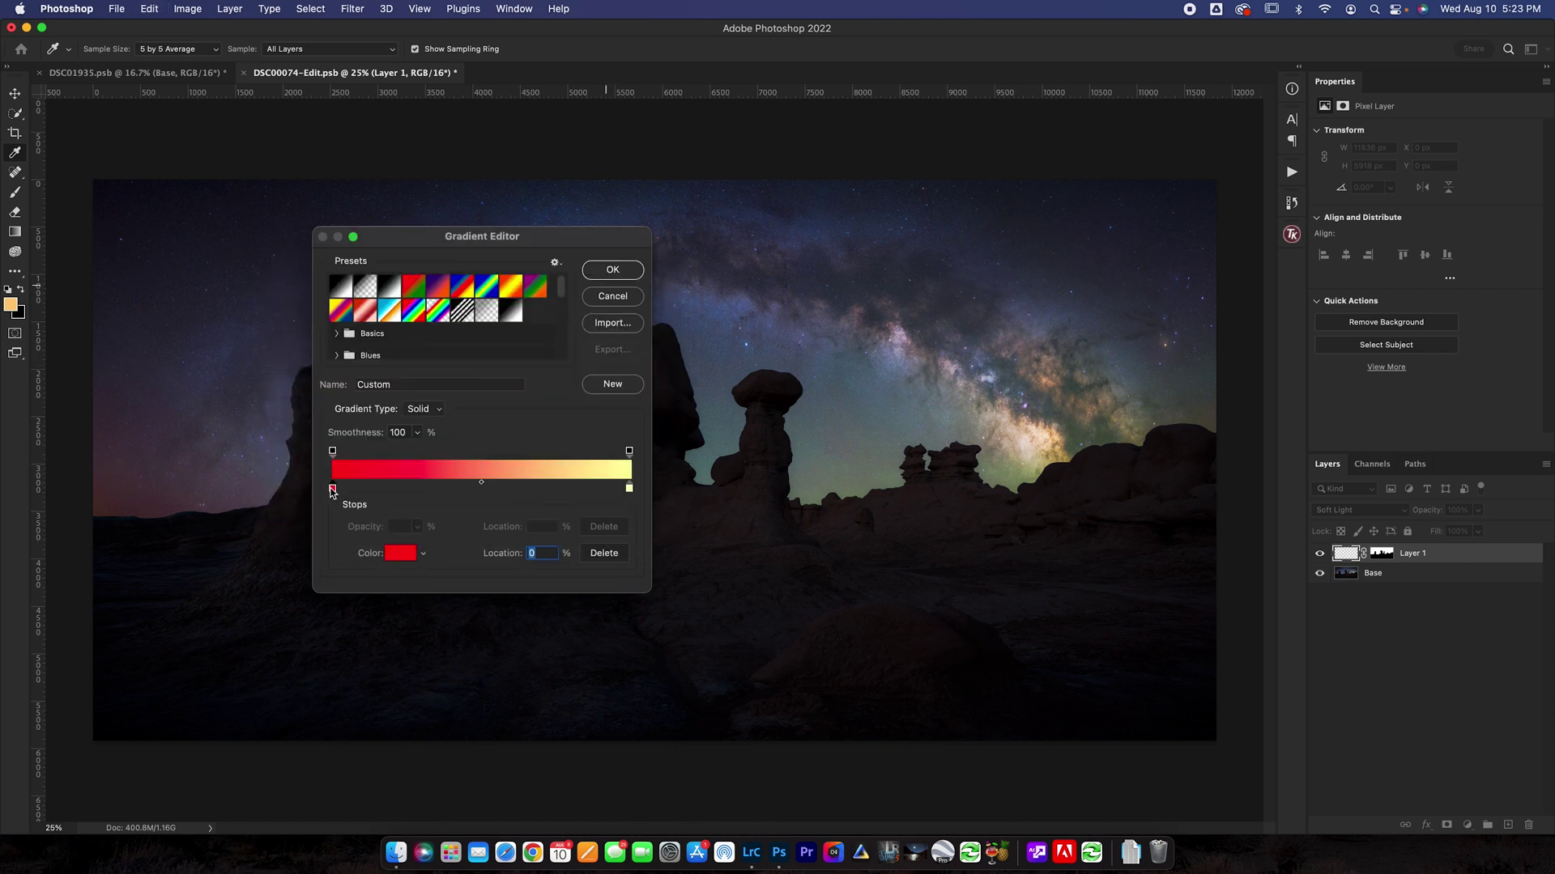
click(399, 555)
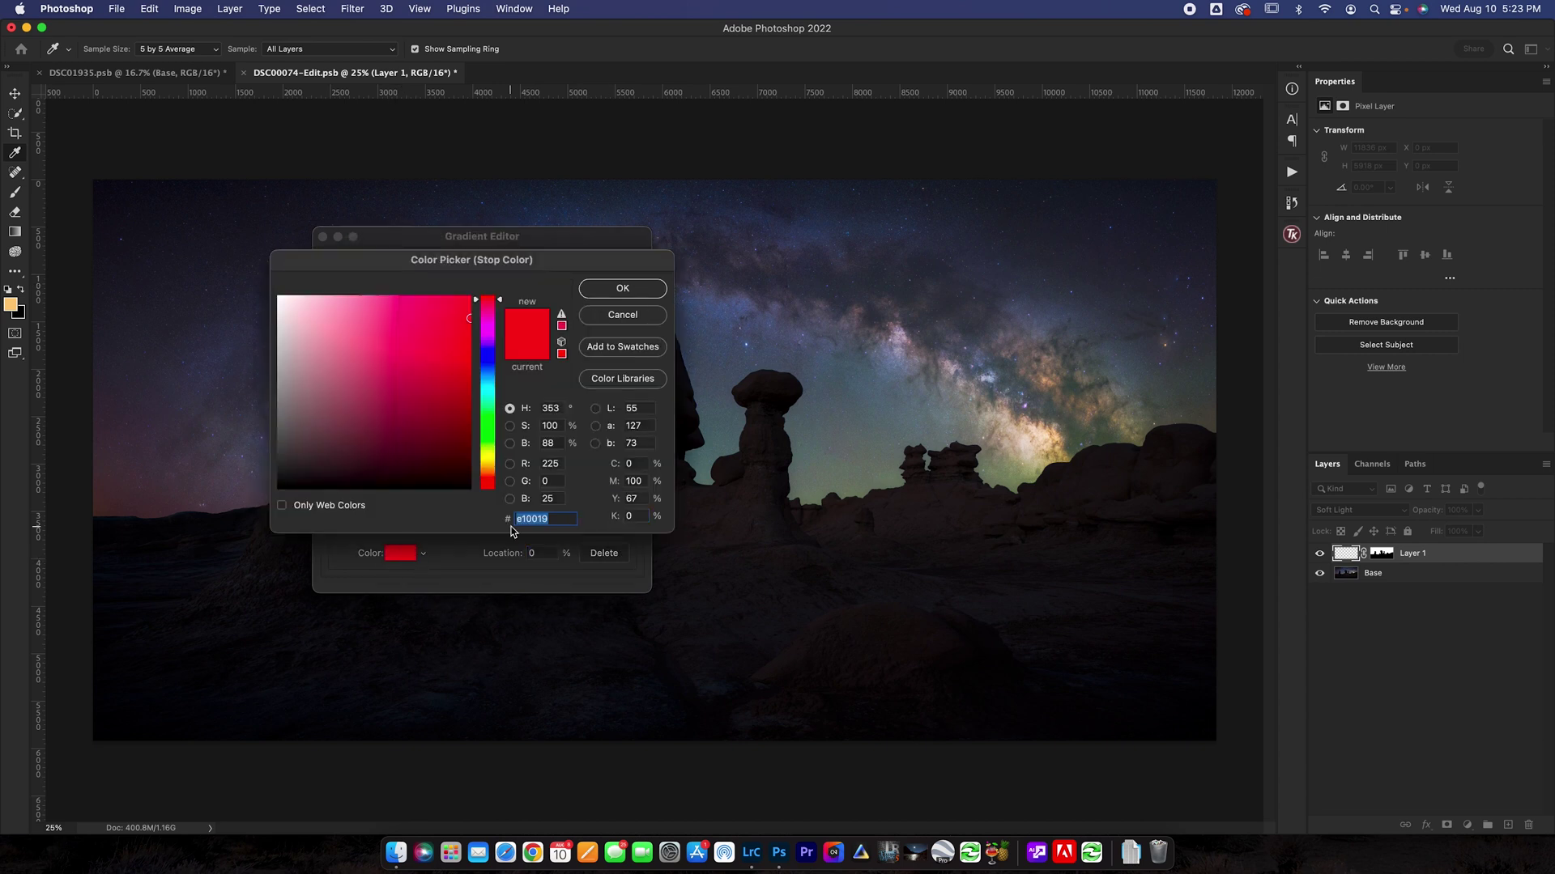
key(super+v)
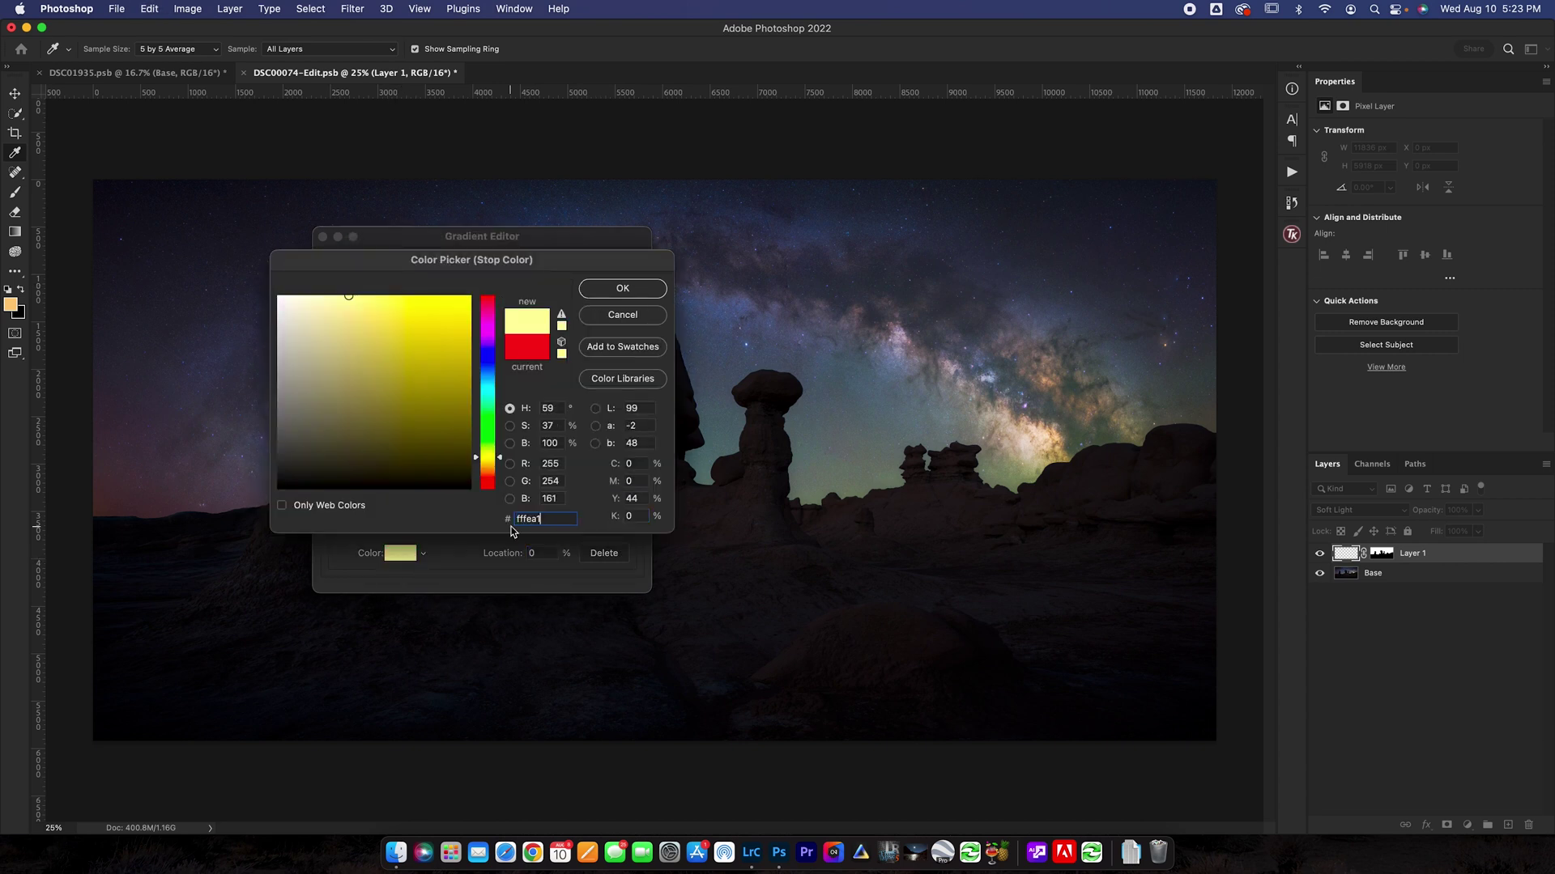
click(610, 293)
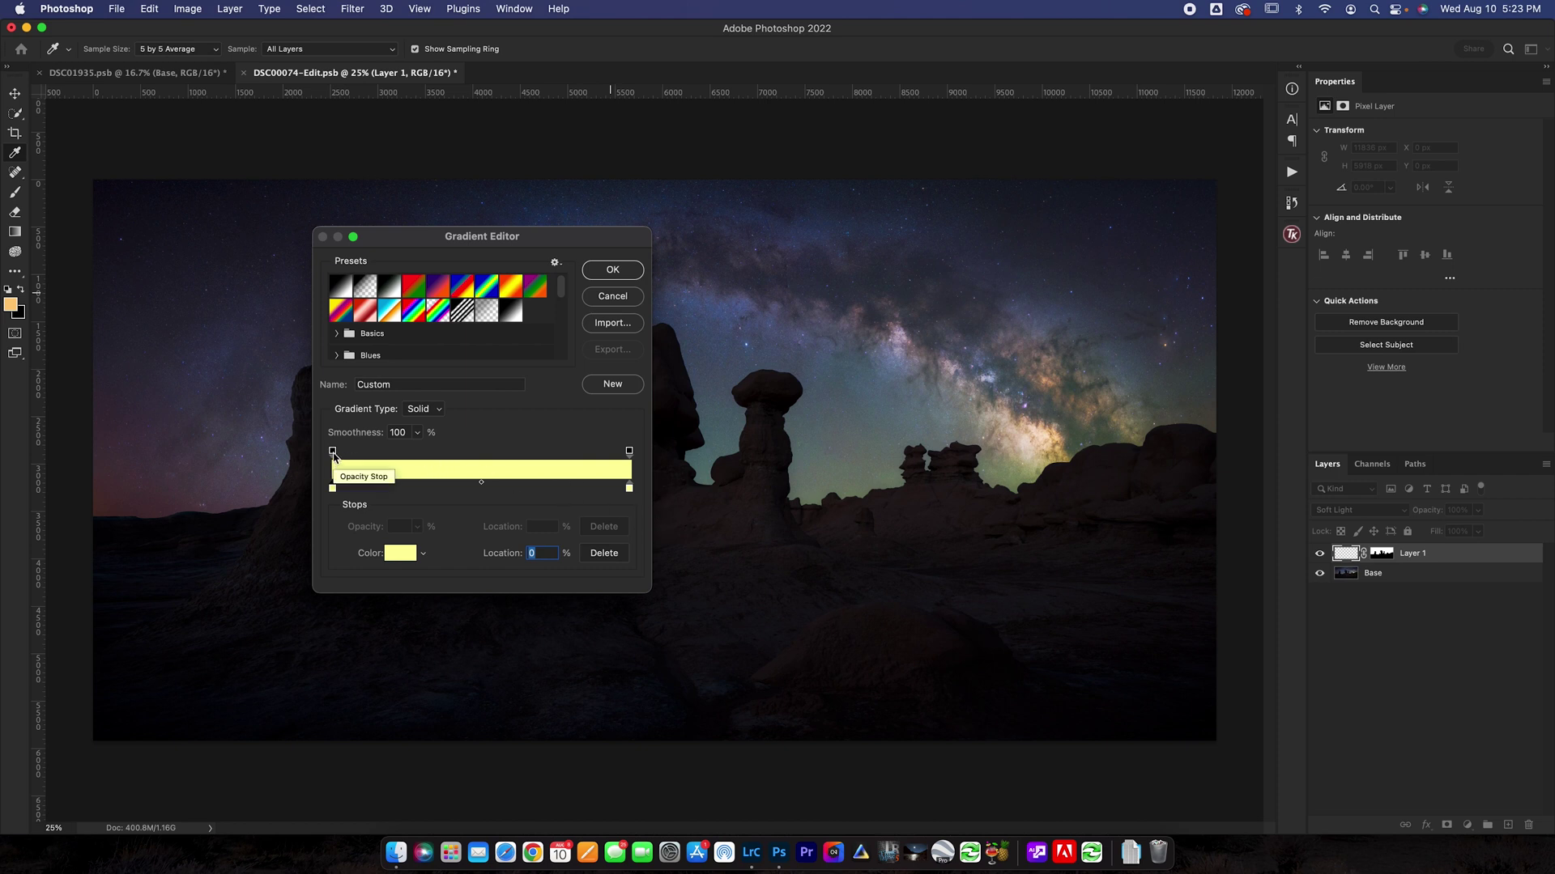
Step: Fade the gradient's left opacity stop to 0%, keep the right solid, and accept it
click(333, 451)
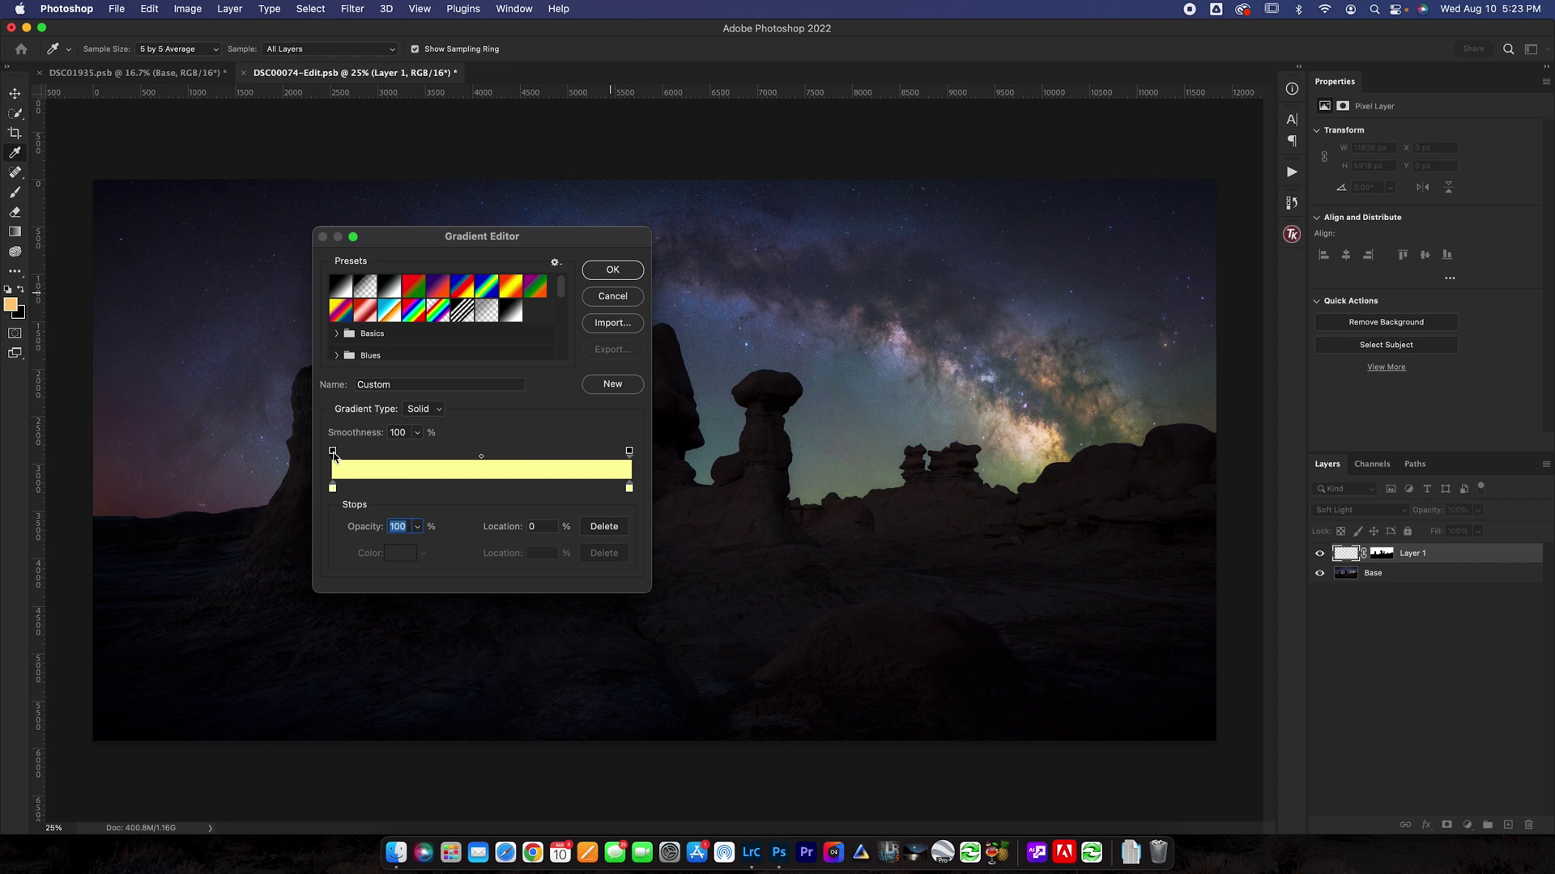
click(417, 527)
drag(420, 545, 201, 534)
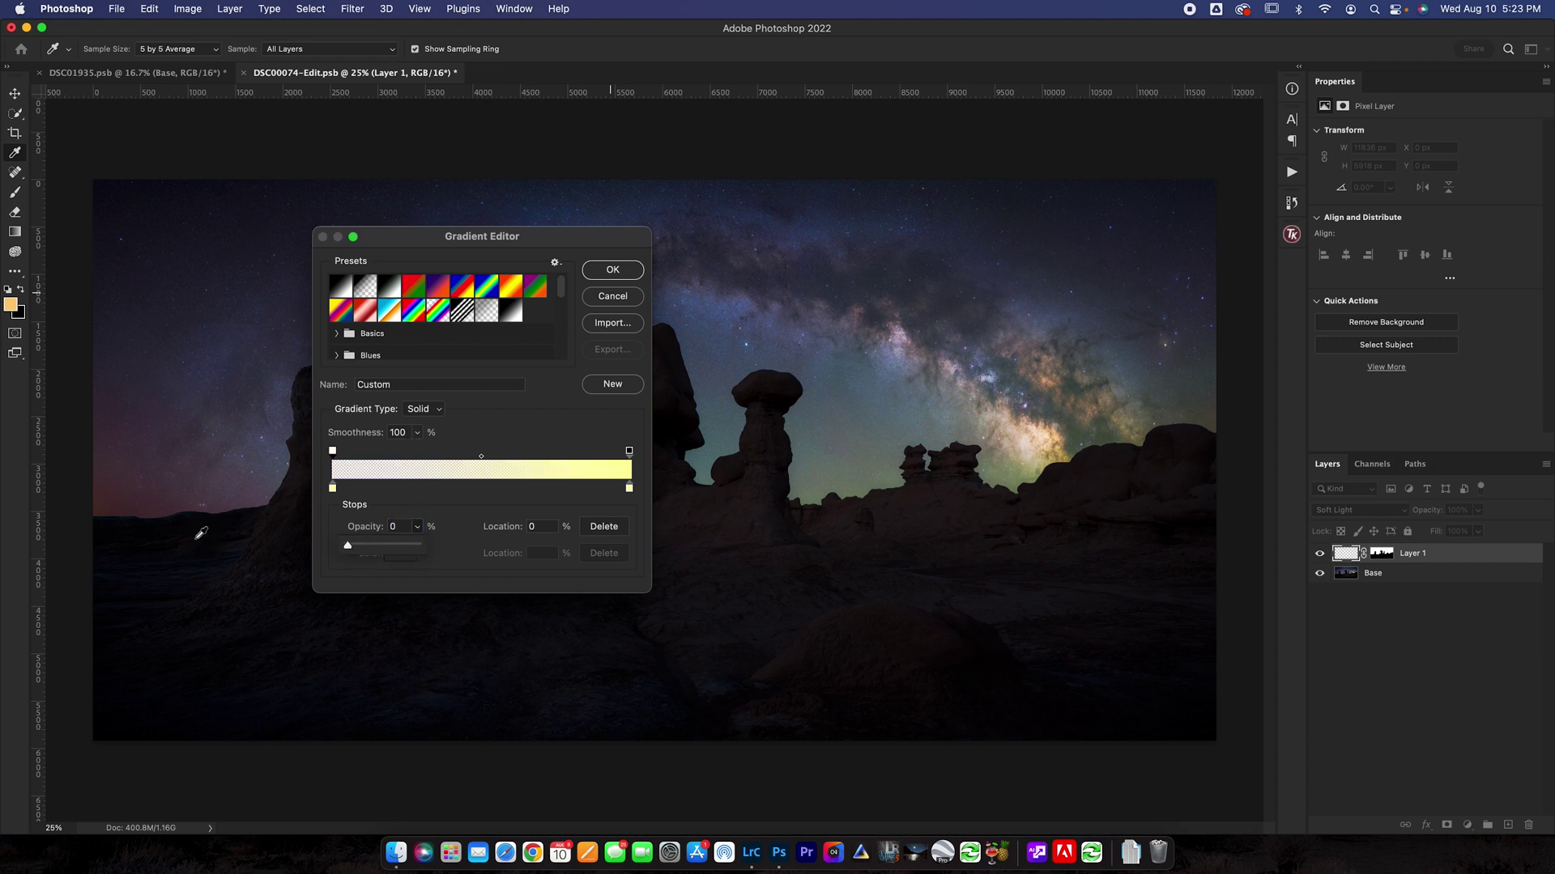
click(491, 453)
click(629, 451)
drag(631, 457, 634, 457)
click(612, 270)
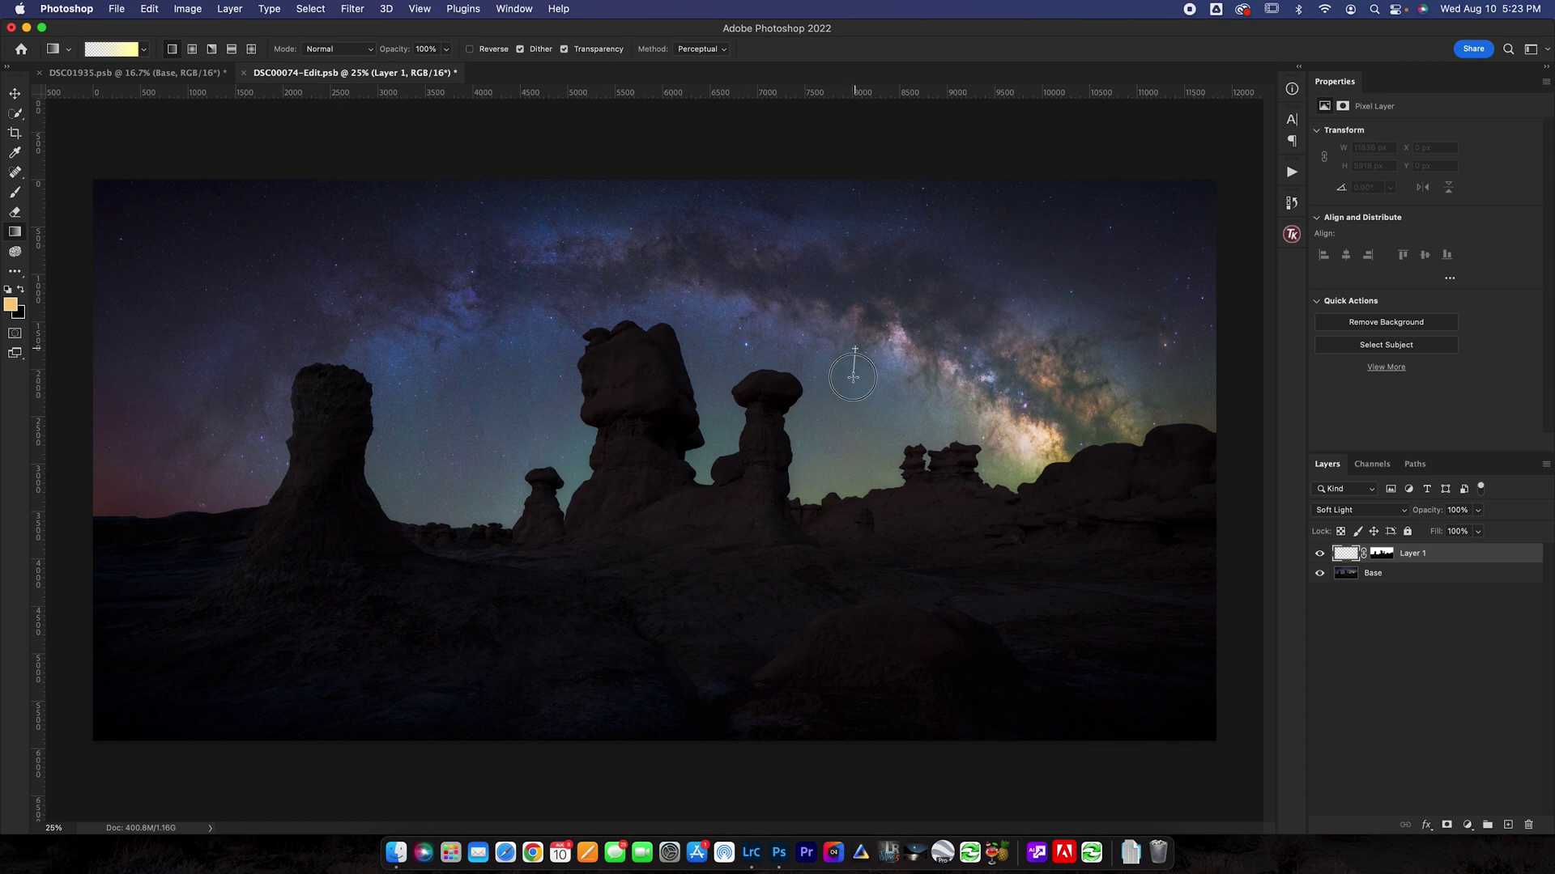
Step: Draw the yellow gradient vertically over the horizon on Layer 1, redoing it twice for placement
drag(855, 350, 864, 476)
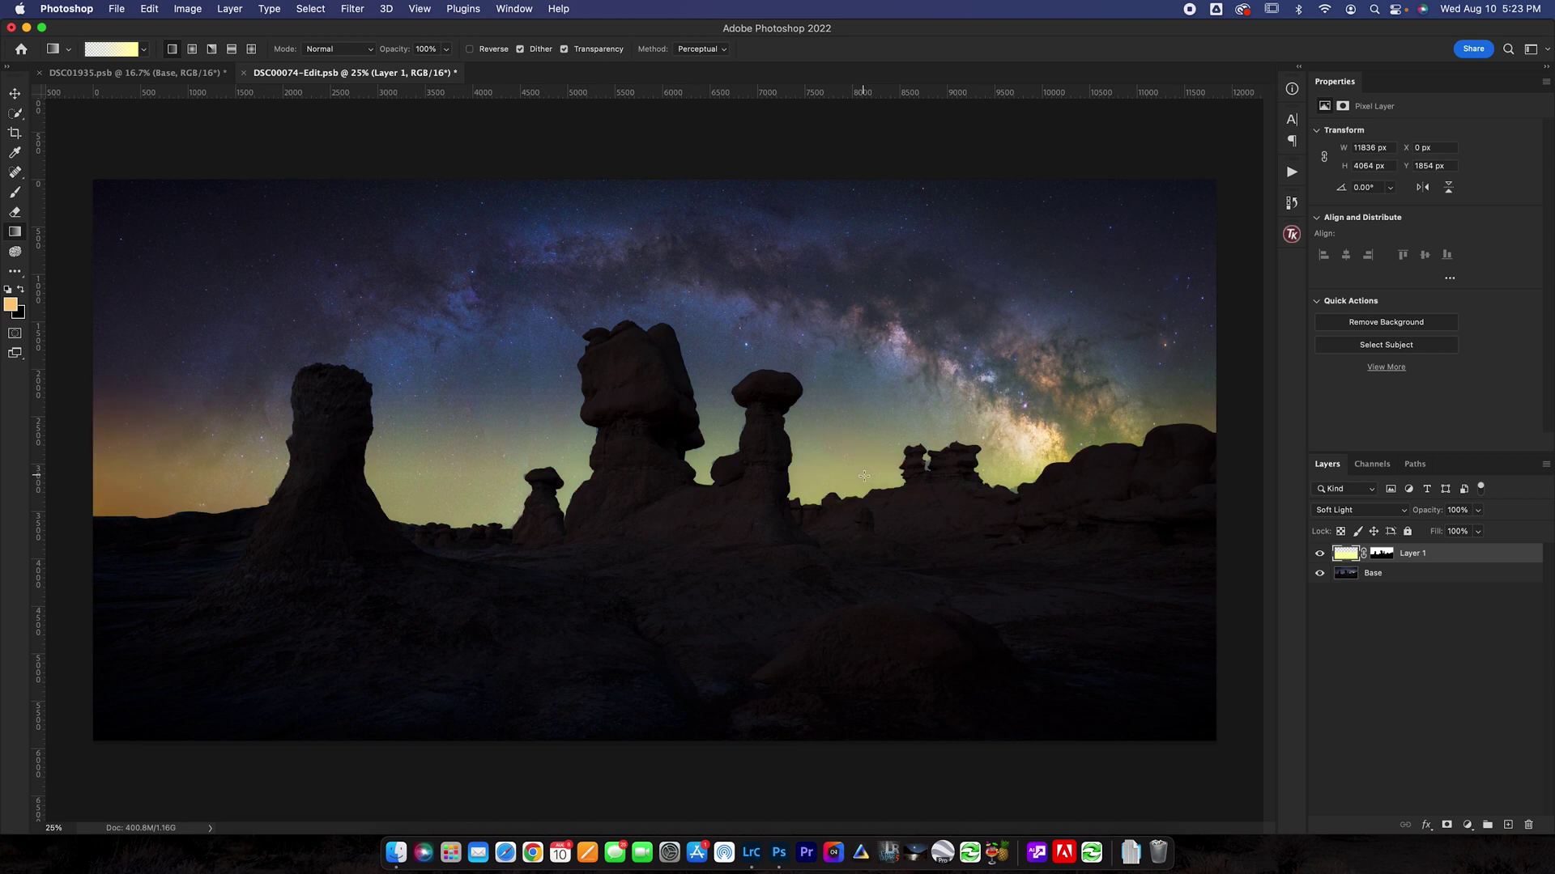
key(super+z)
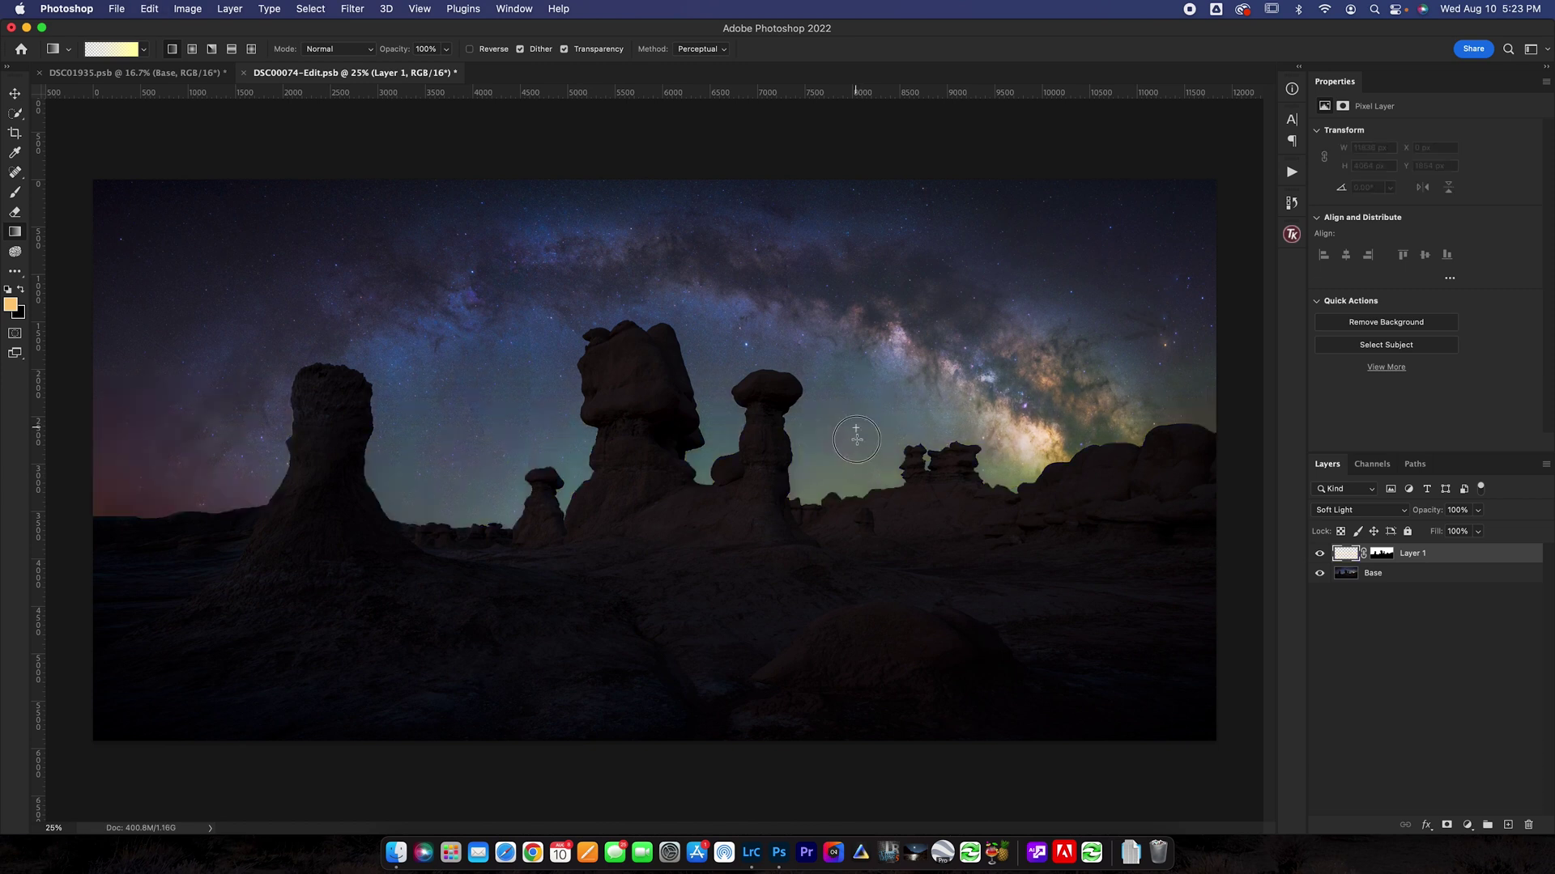
drag(855, 427, 861, 593)
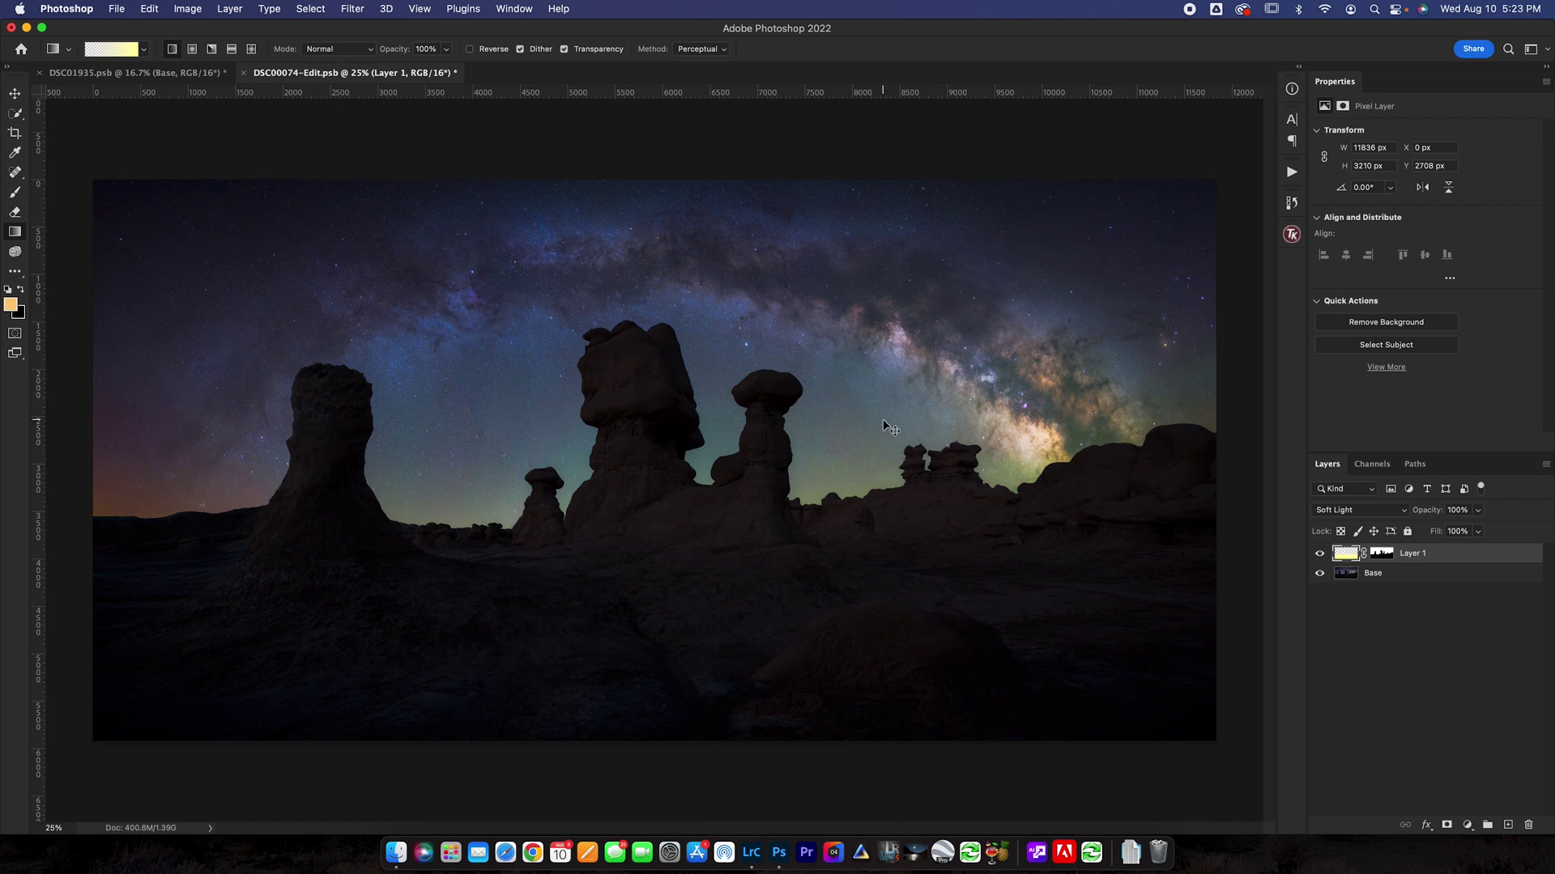
key(super+z)
drag(880, 391, 878, 538)
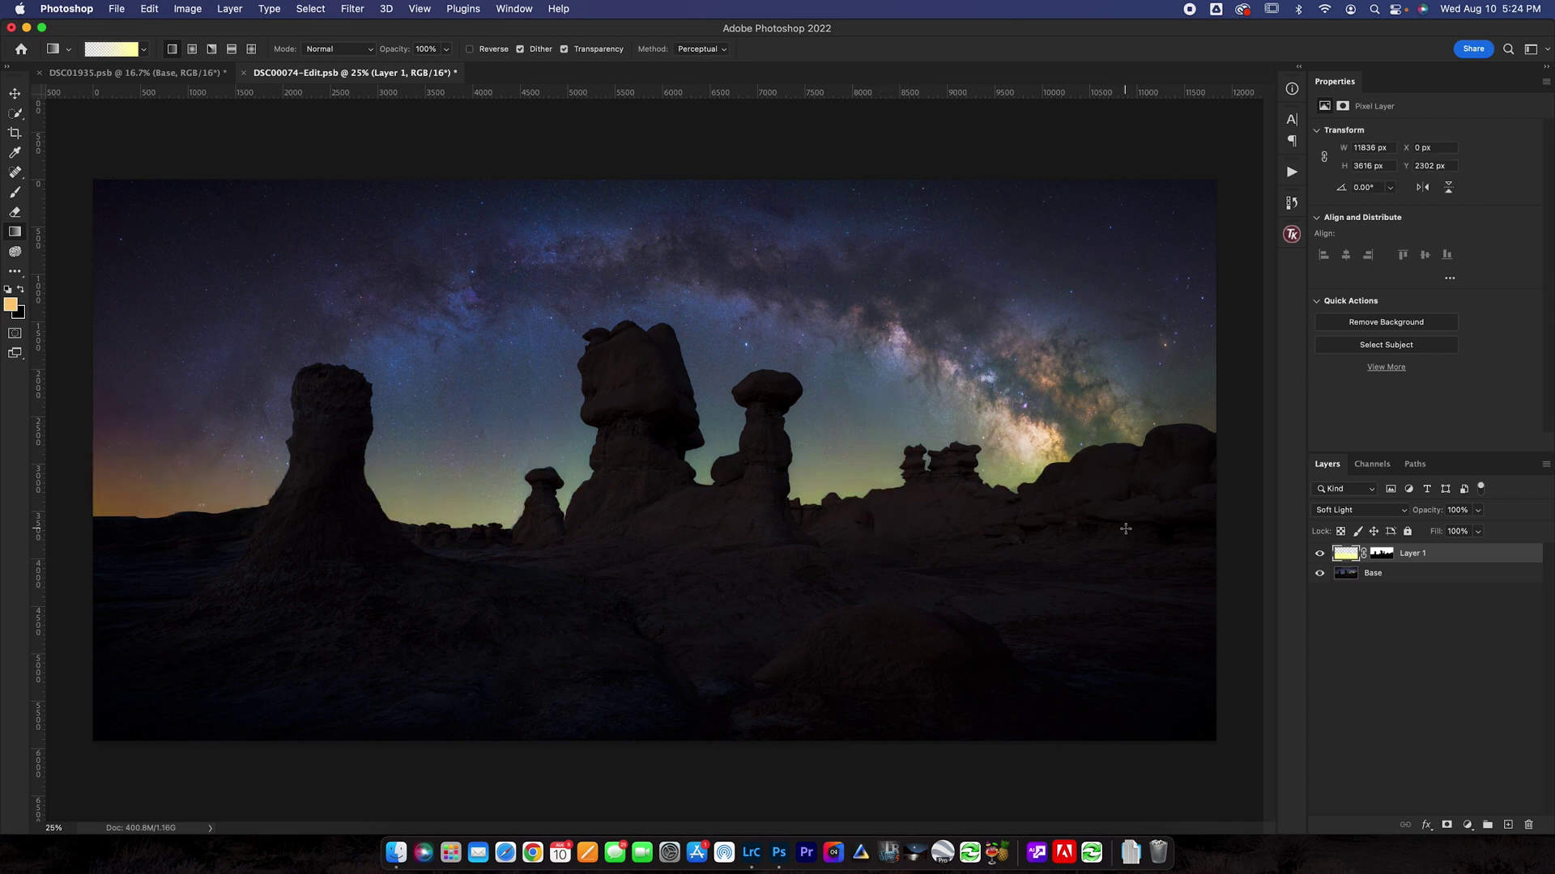
click(1352, 511)
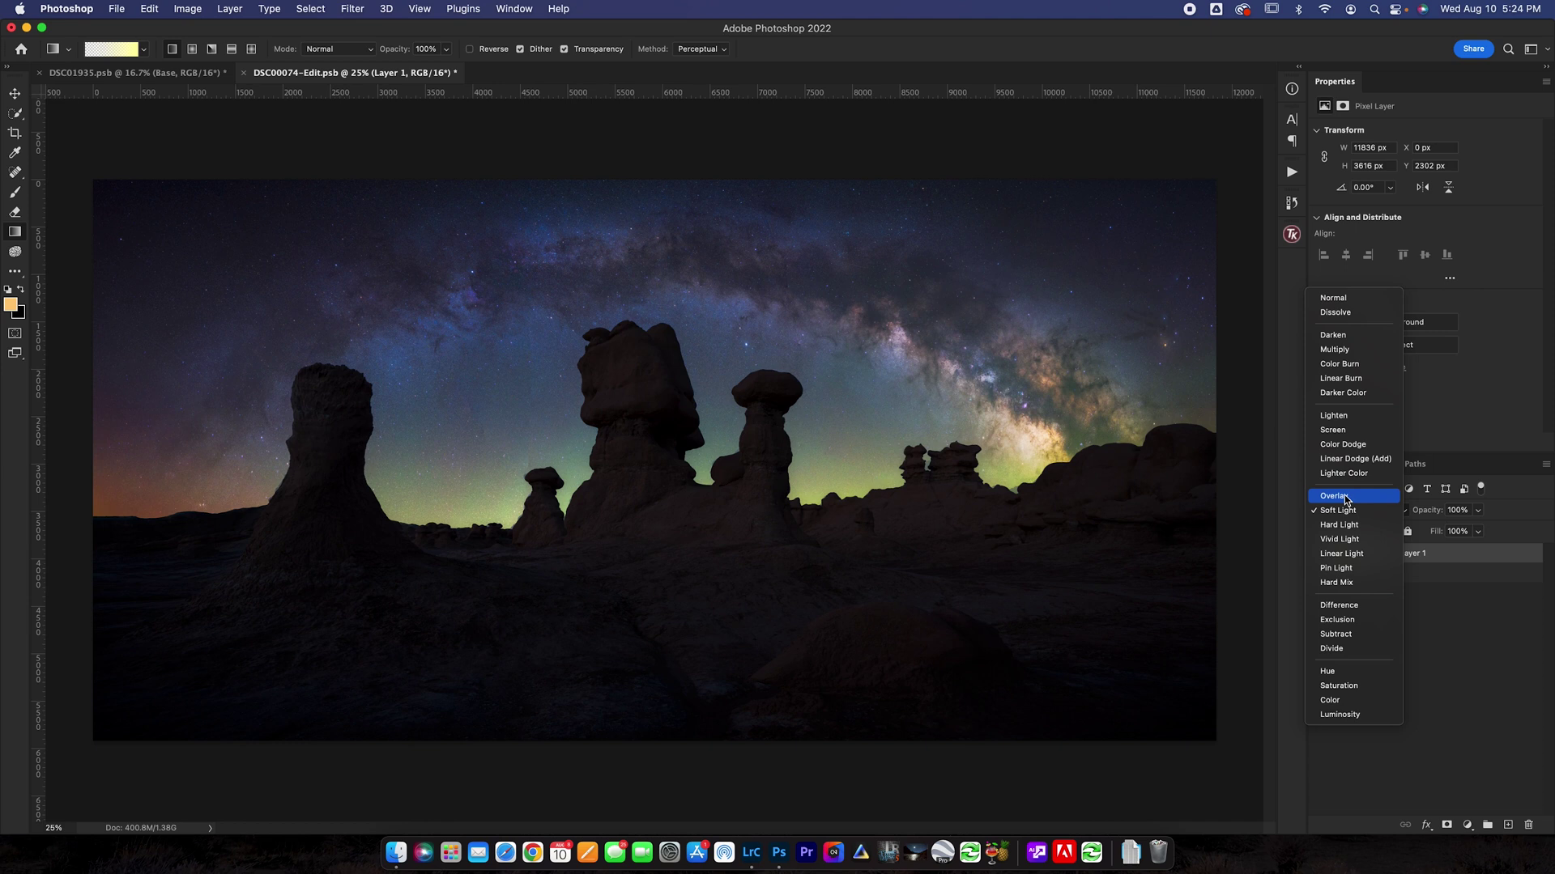
Step: Switch Layer 1 to Overlay blending and undo a trial horizon gradient
click(1340, 510)
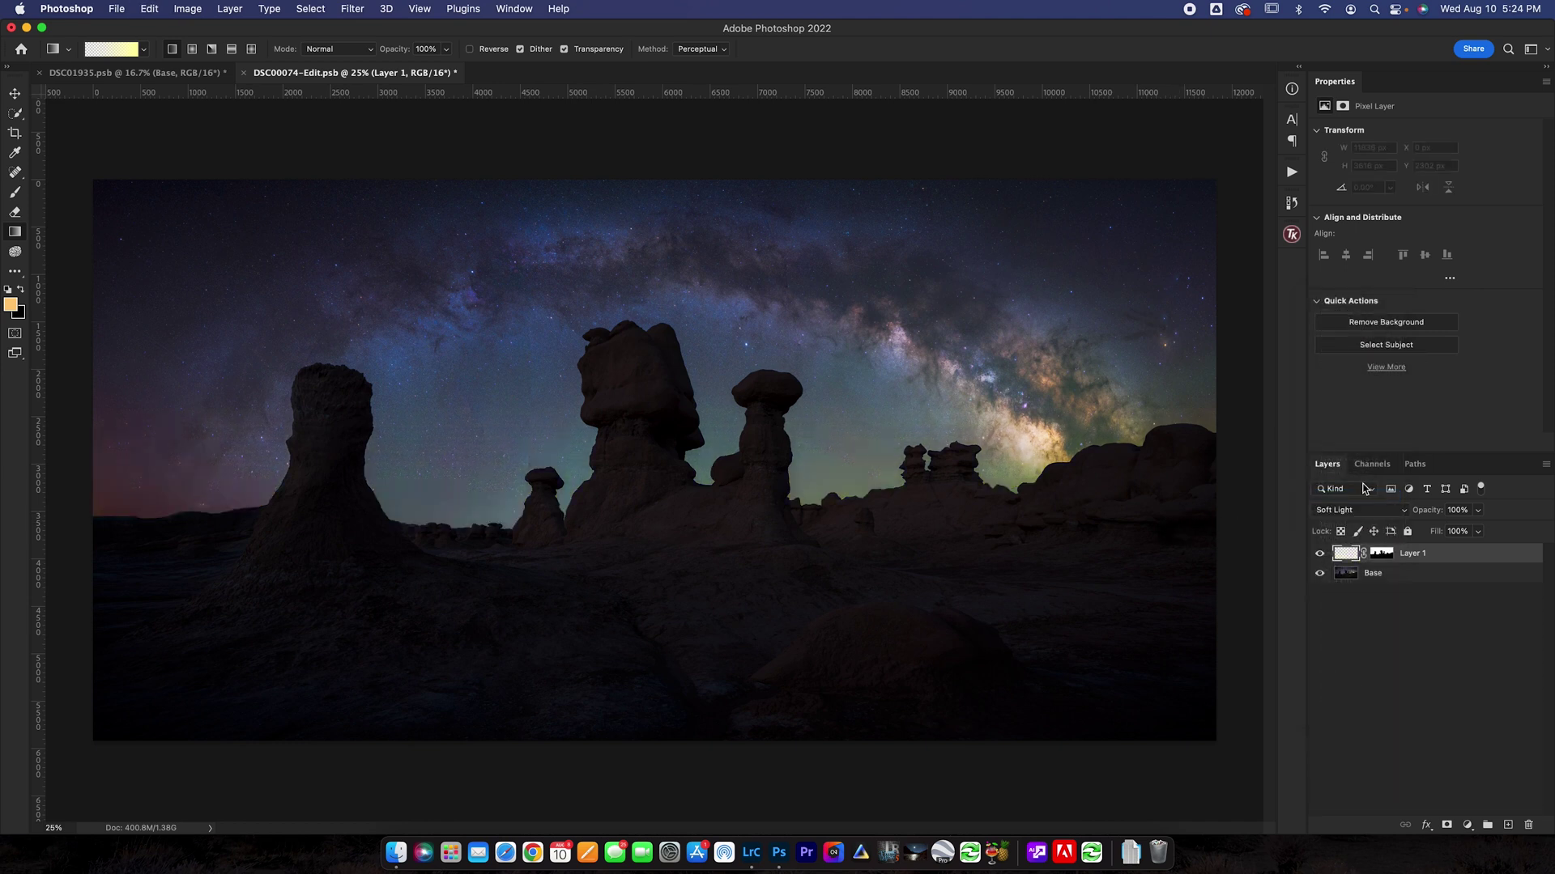
click(1363, 510)
click(1344, 498)
drag(850, 417, 877, 539)
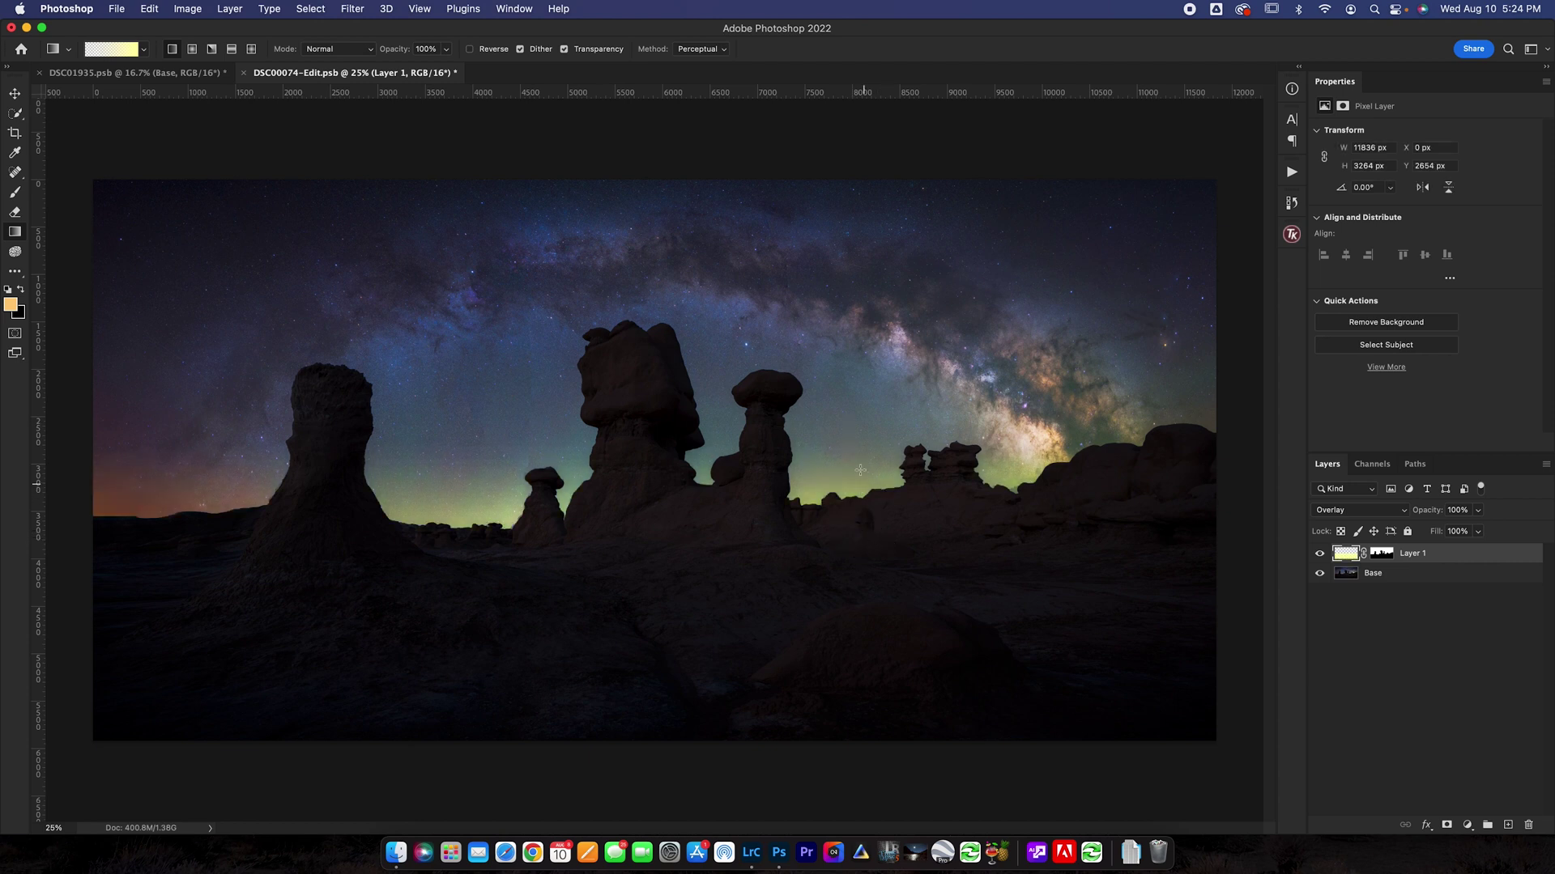
key(super+z)
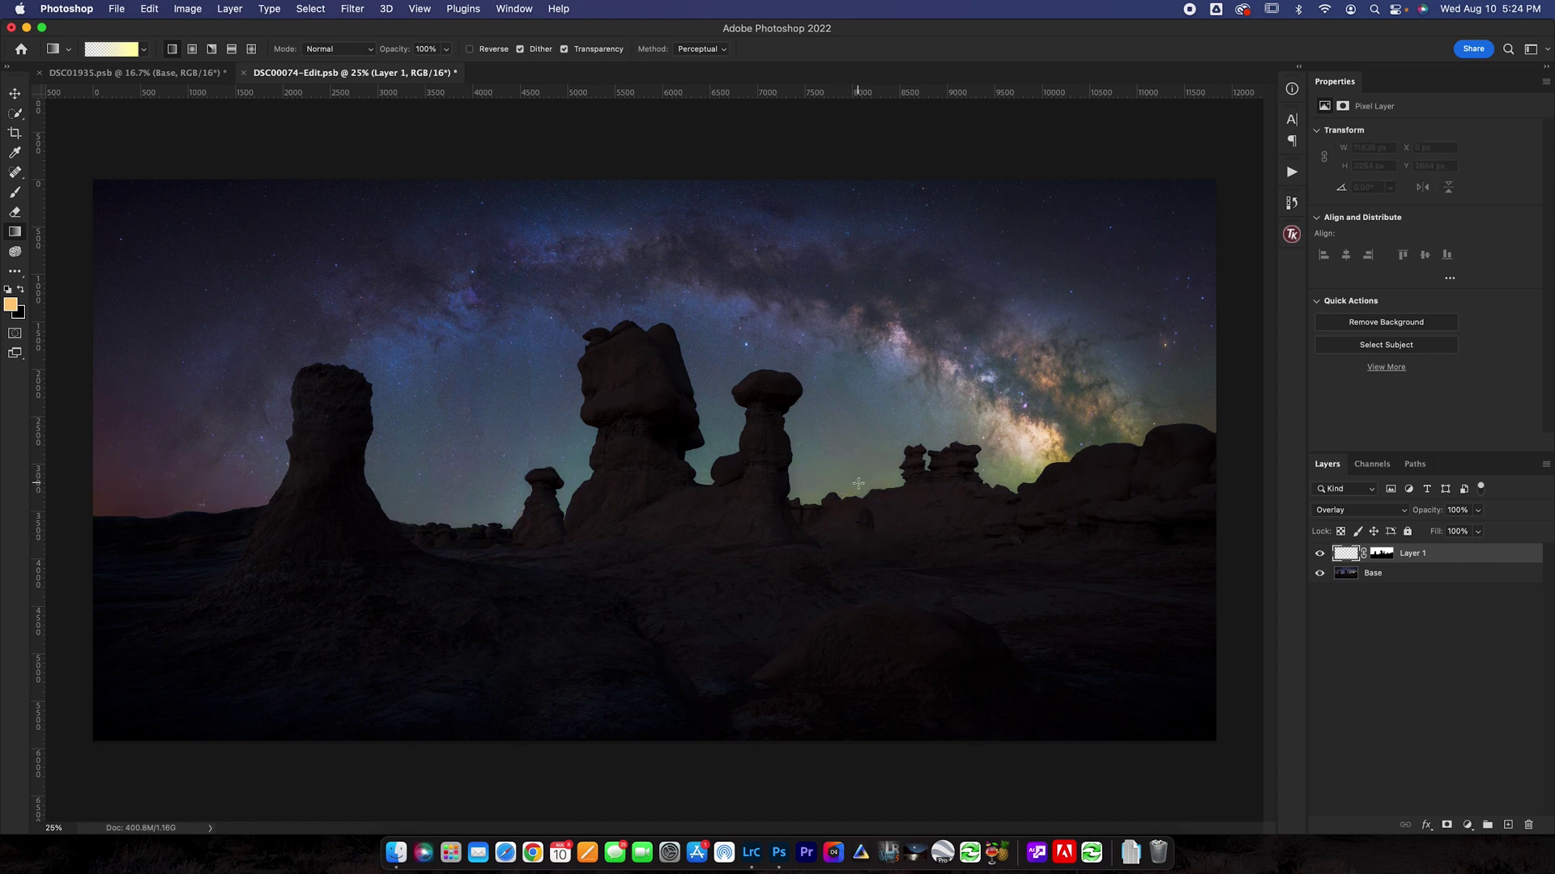
click(113, 50)
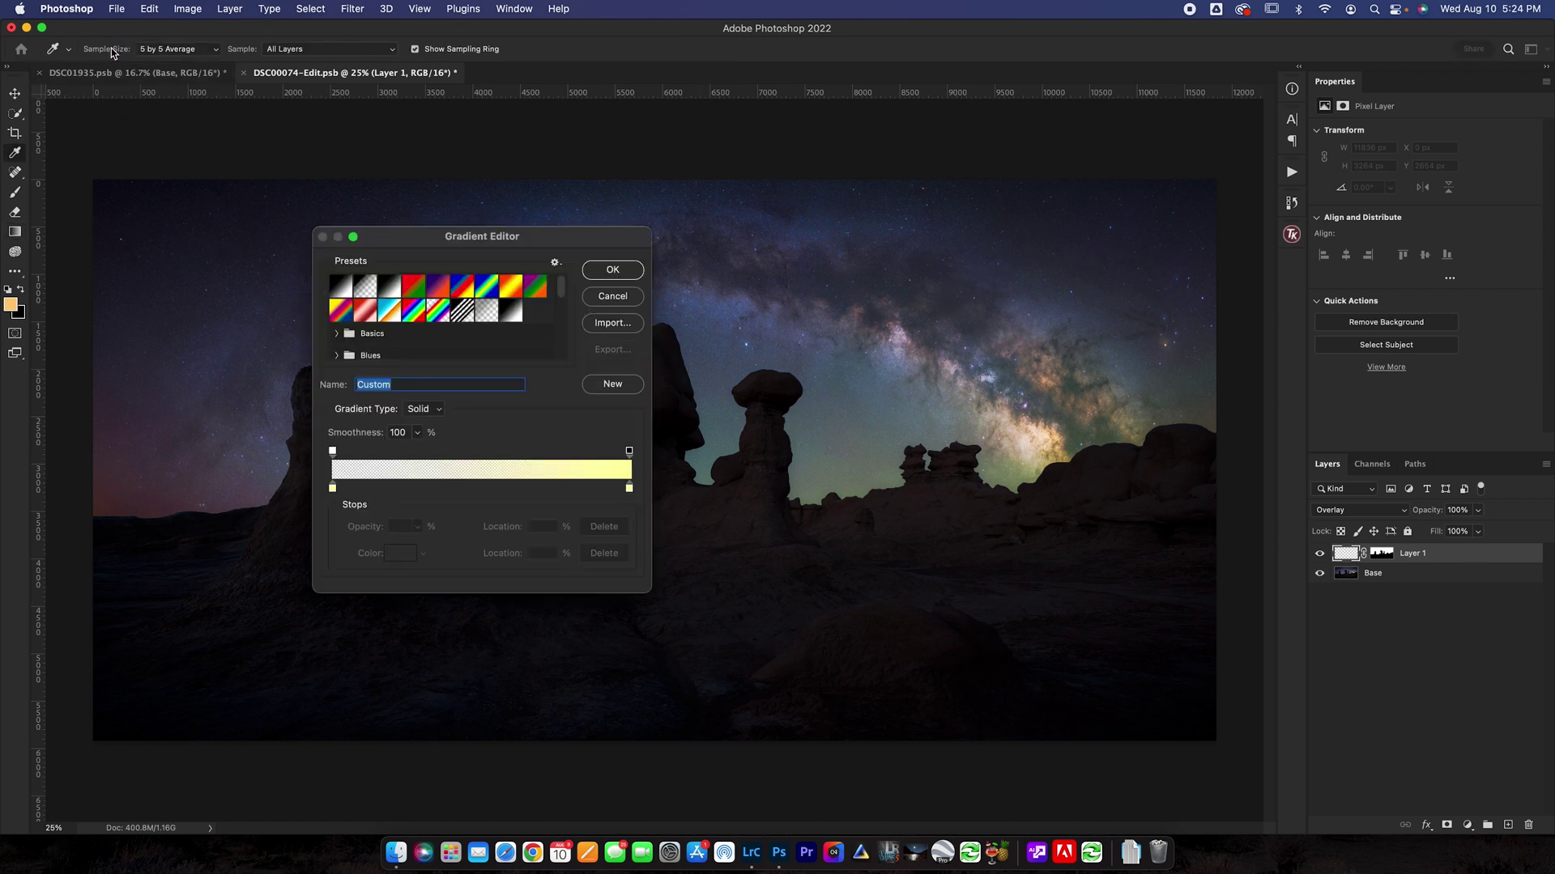
Step: Change both gradient colour stops to cream yellow fffecd and accept the gradient
click(629, 488)
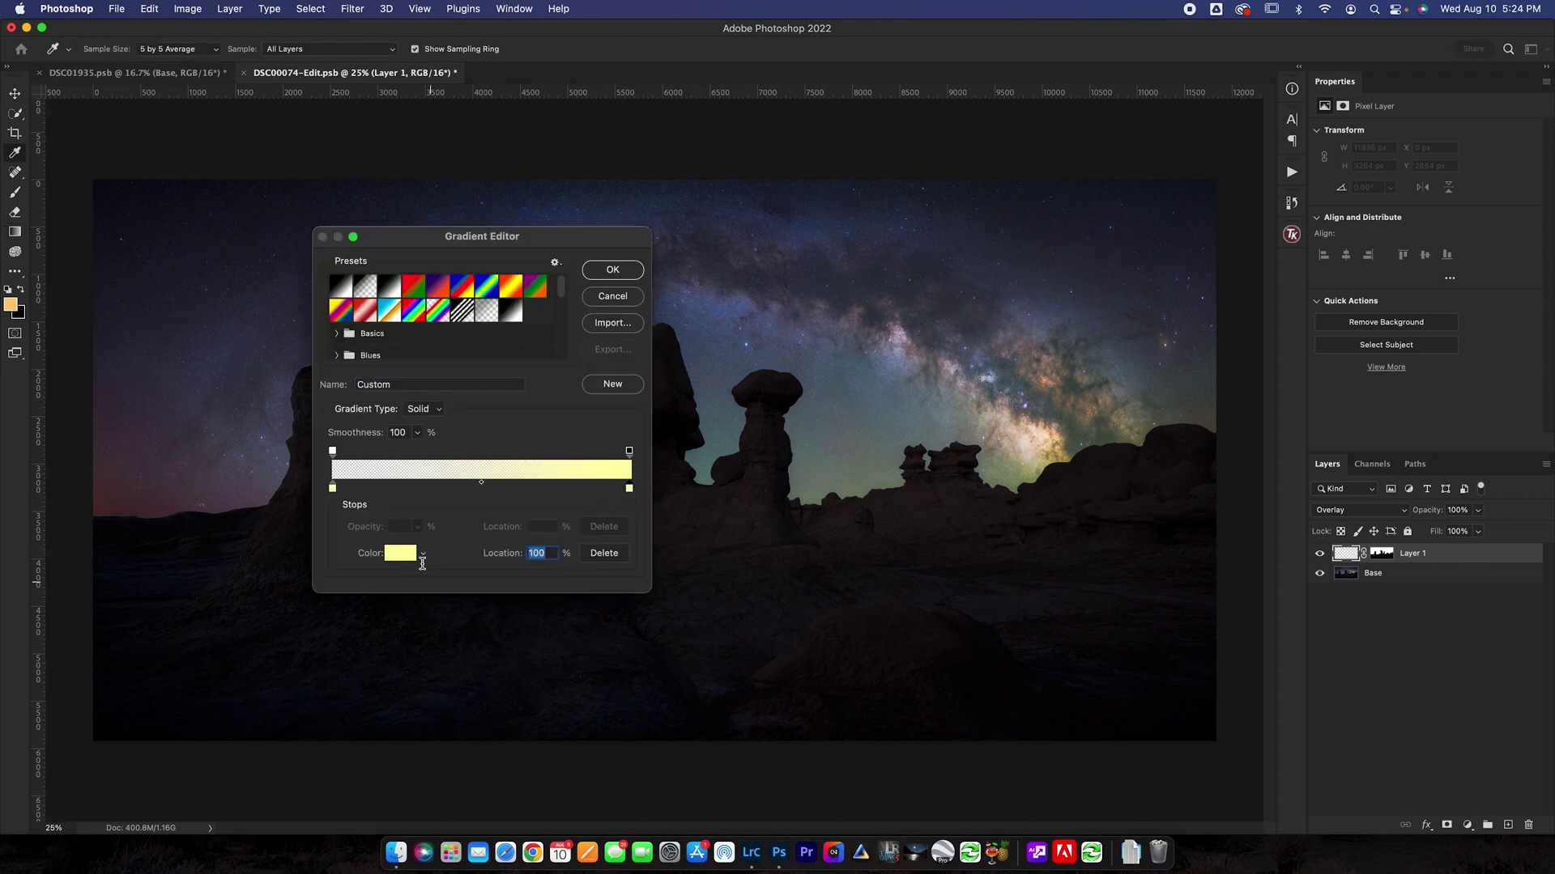
click(402, 555)
drag(320, 297, 316, 292)
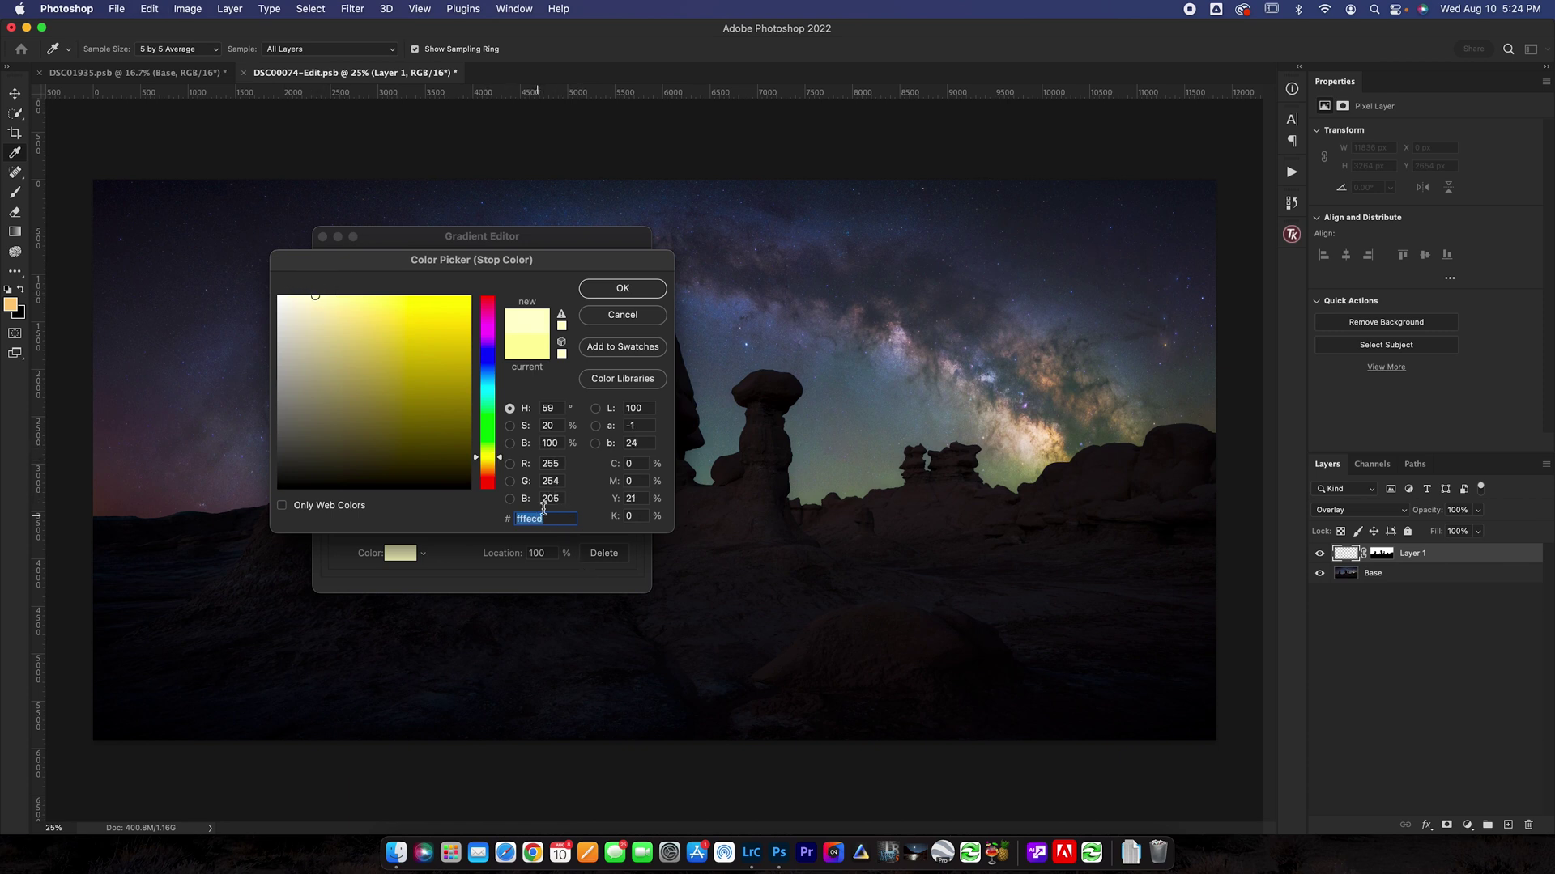
click(622, 288)
click(332, 489)
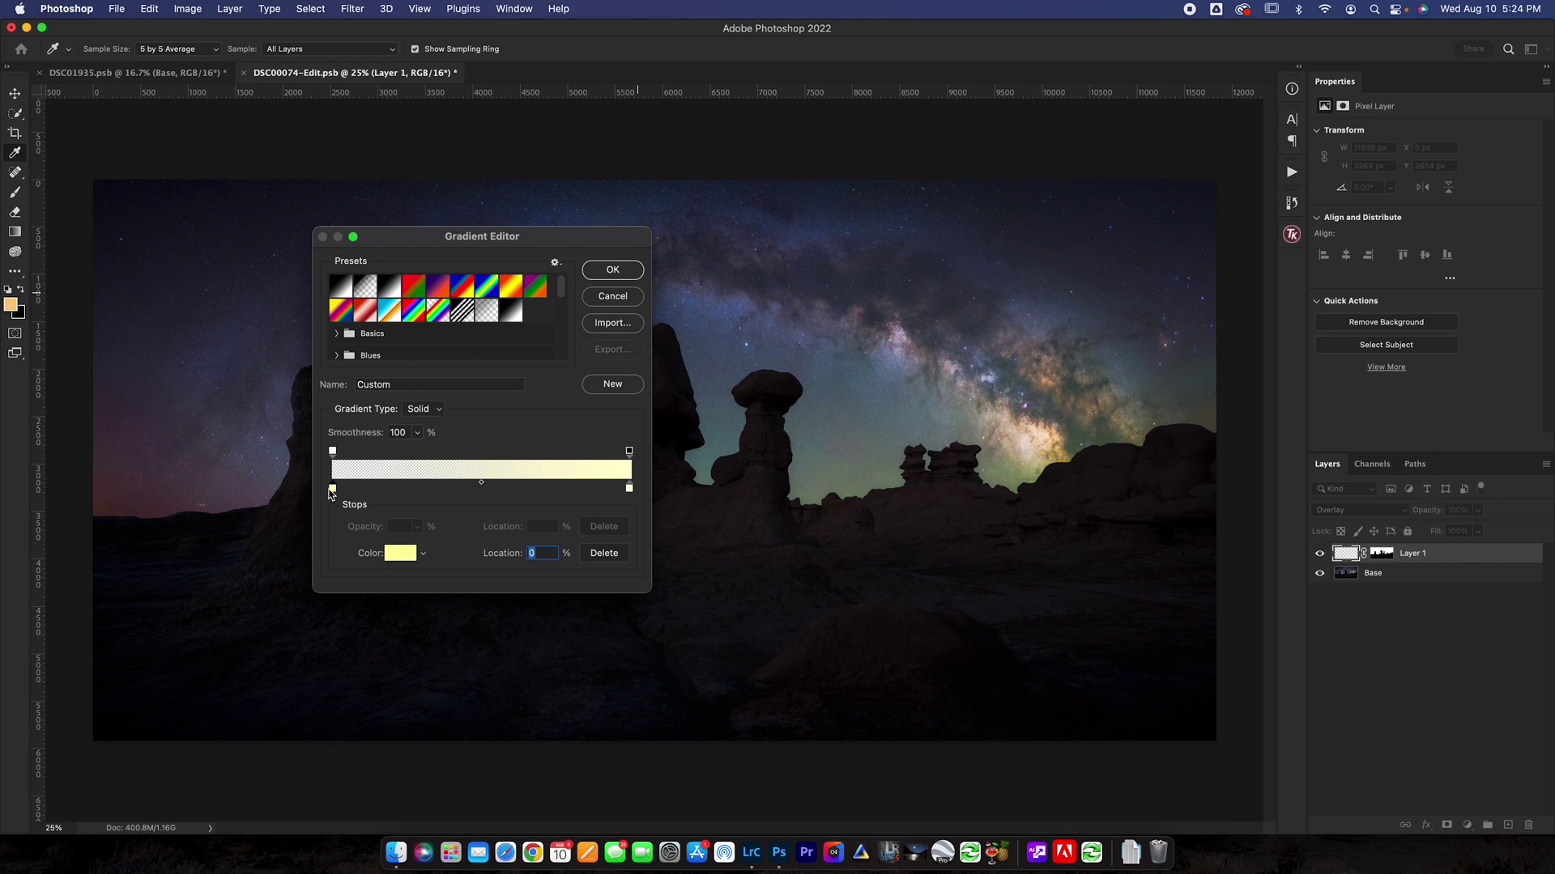
click(400, 553)
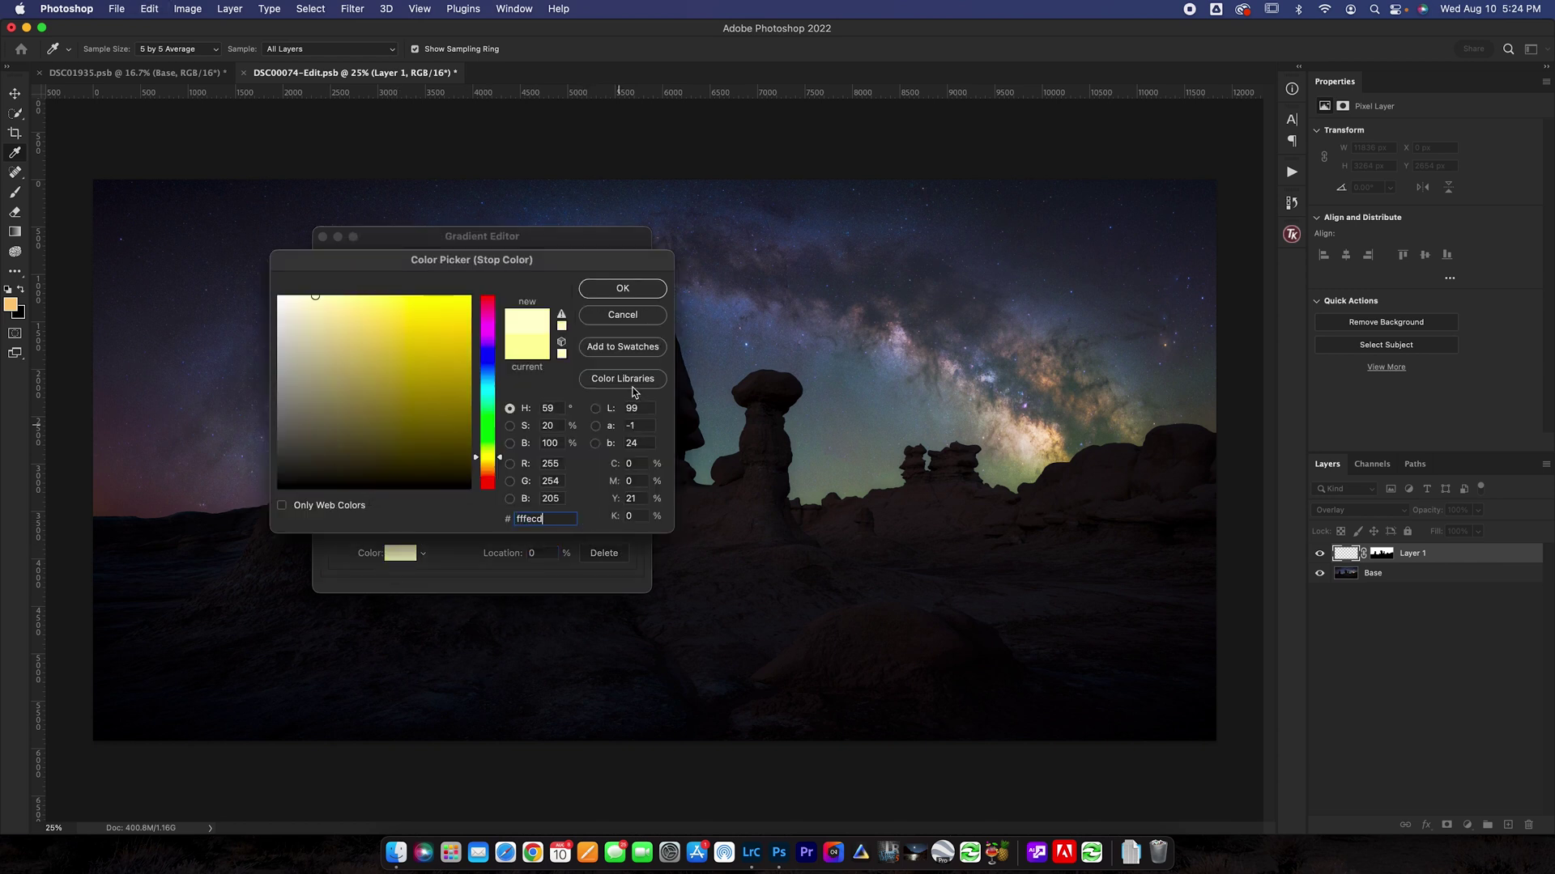
click(622, 289)
click(618, 269)
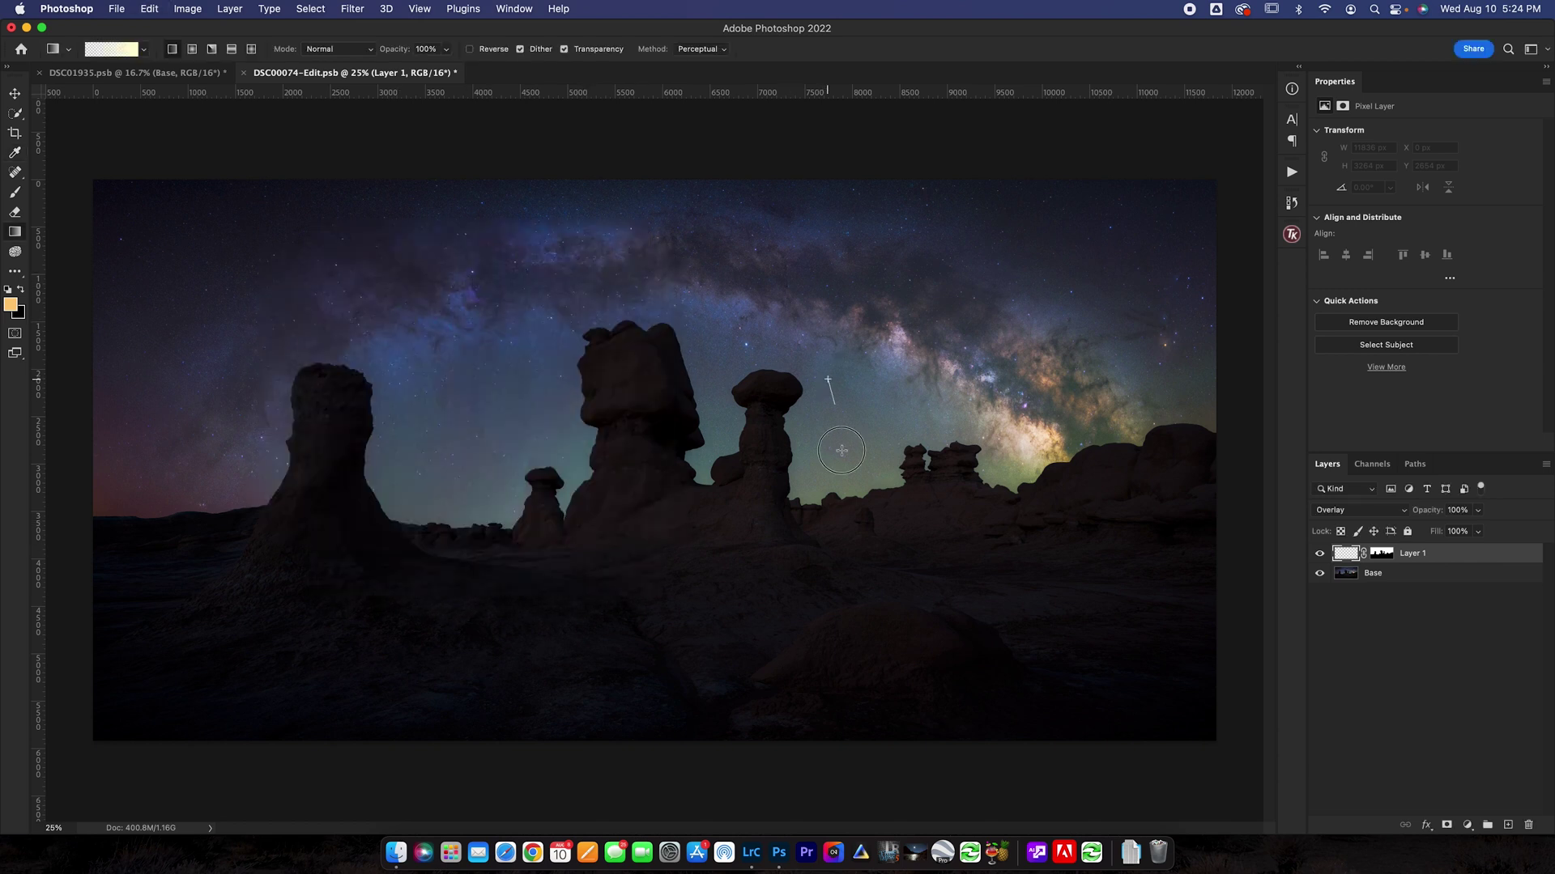
Step: Draw the cream gradient down to the horizon and lower Layer 1's opacity to 60%
drag(841, 450, 822, 537)
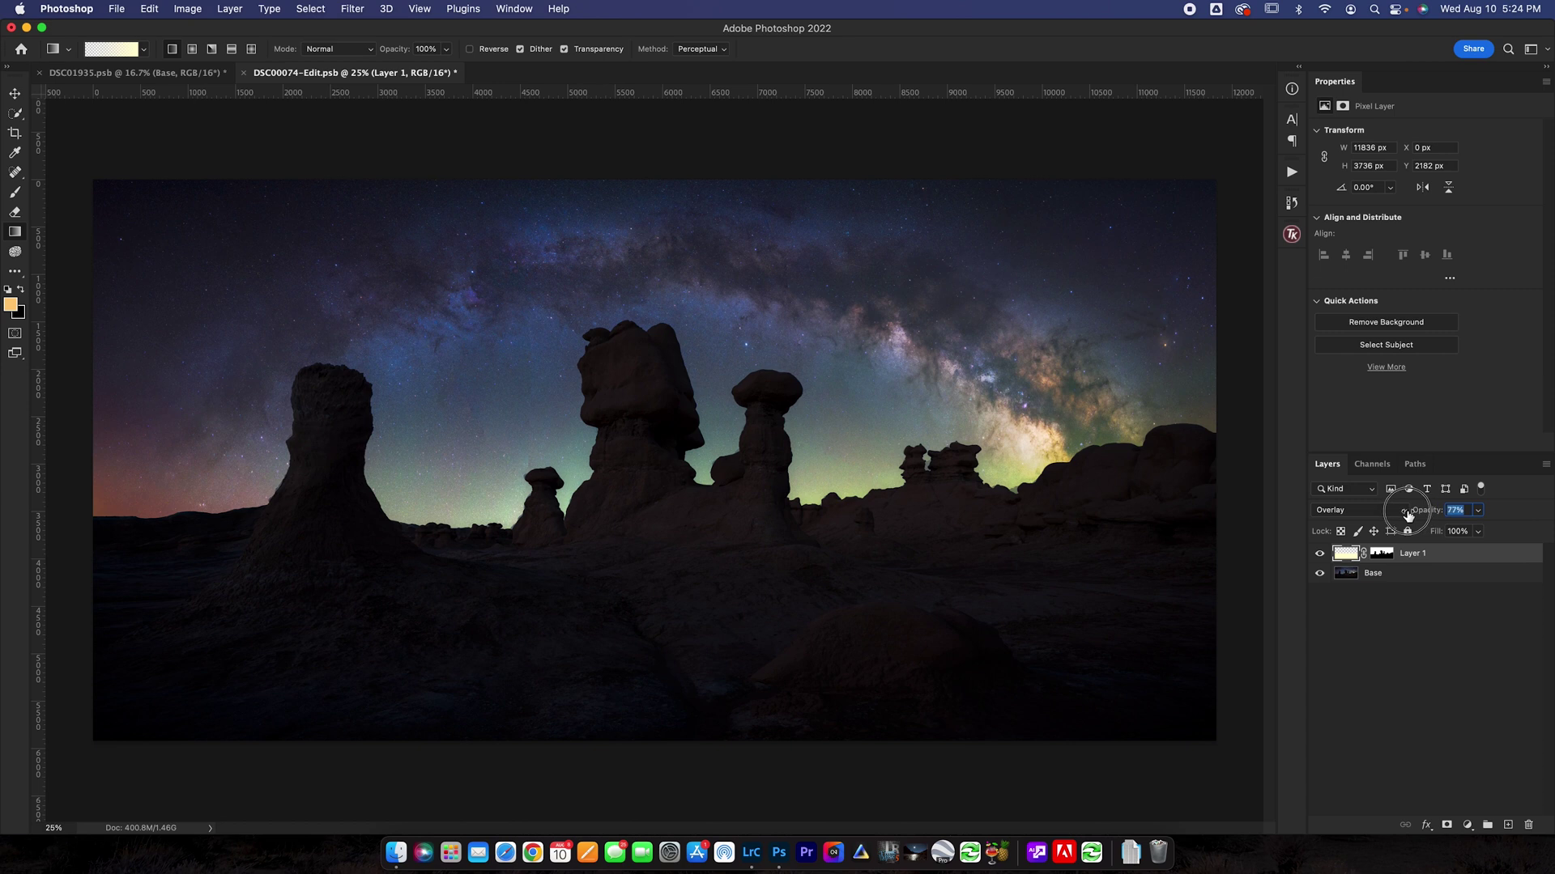
drag(1427, 515, 1392, 515)
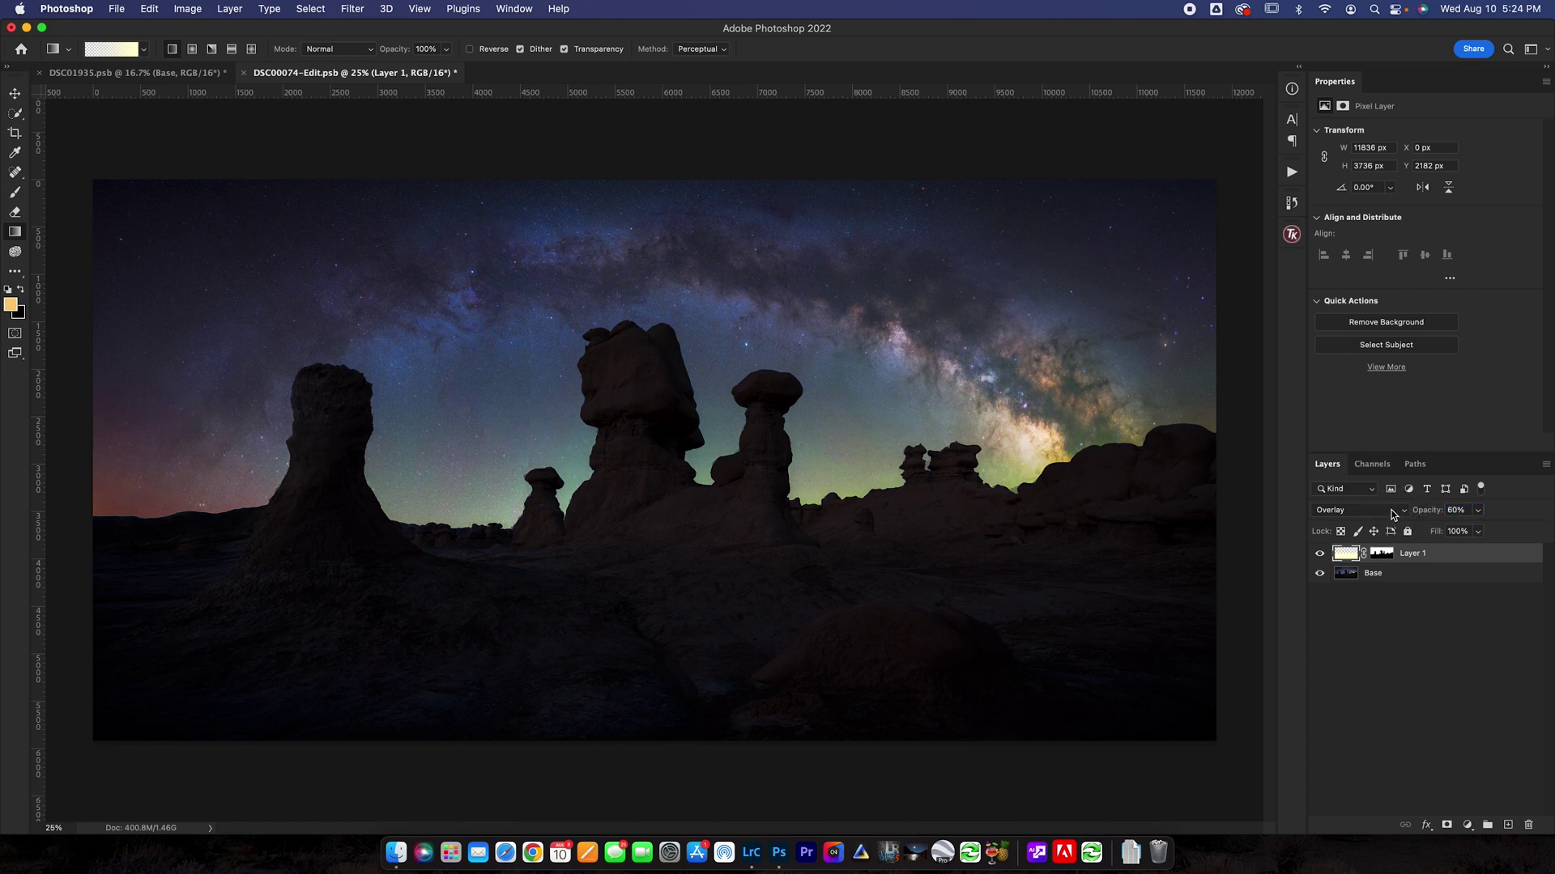
click(1321, 555)
click(1321, 554)
Step: Toggle the glow layer to compare before and after, then switch to the DSC01935 sunset photo
click(1319, 553)
click(1319, 554)
click(1319, 554)
click(1319, 553)
click(1319, 554)
click(1319, 554)
click(1319, 554)
click(1319, 555)
click(138, 72)
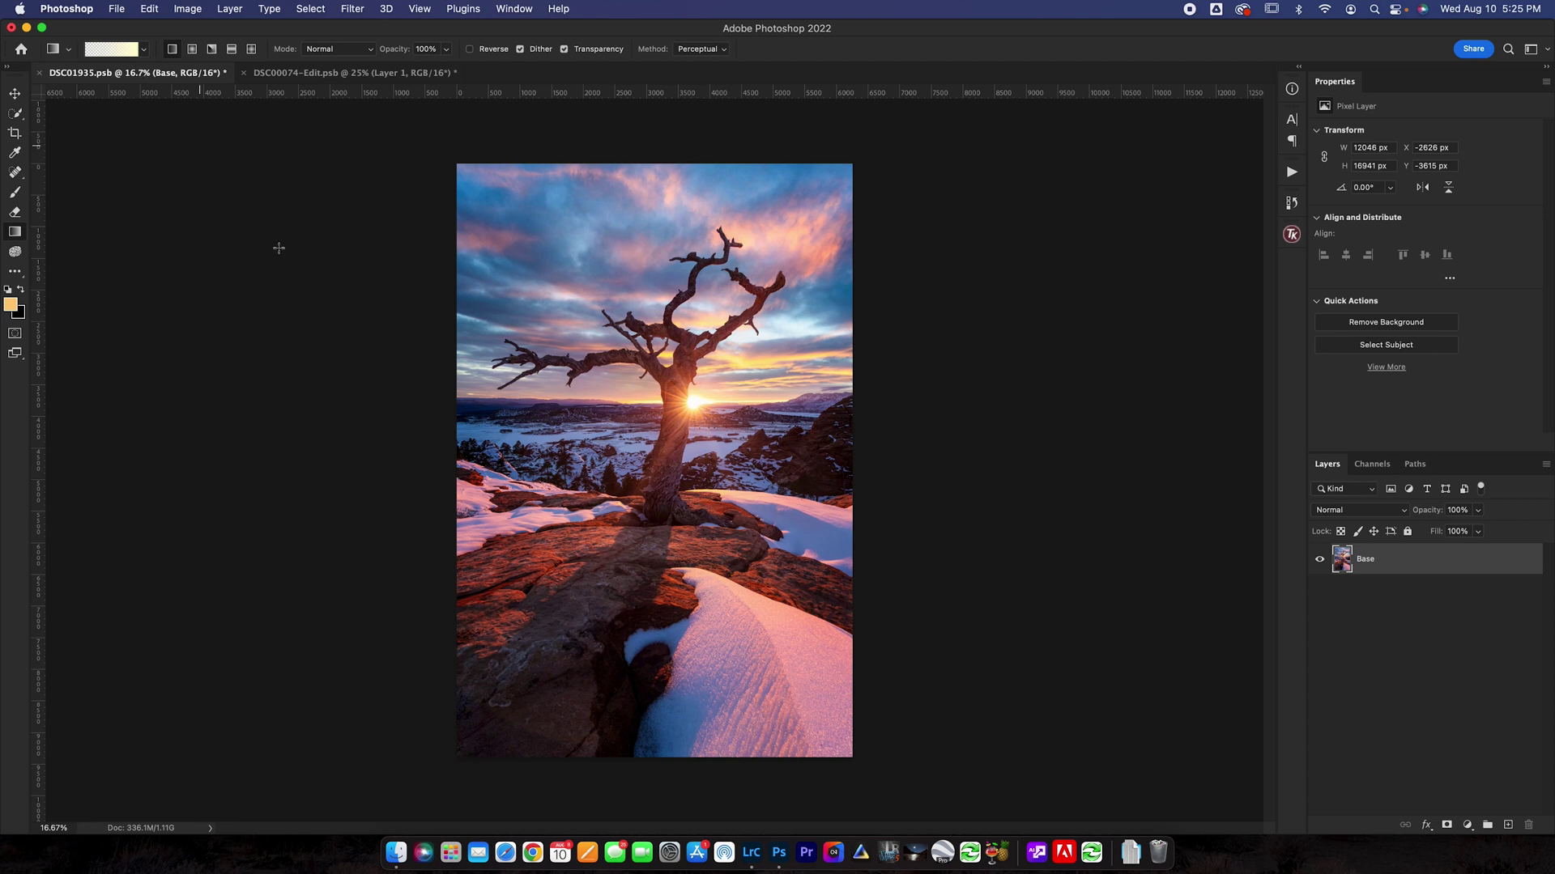
Step: Add Layer 1 above Base in Soft Light blend mode and hide the Base photo layer
click(1507, 825)
click(1352, 510)
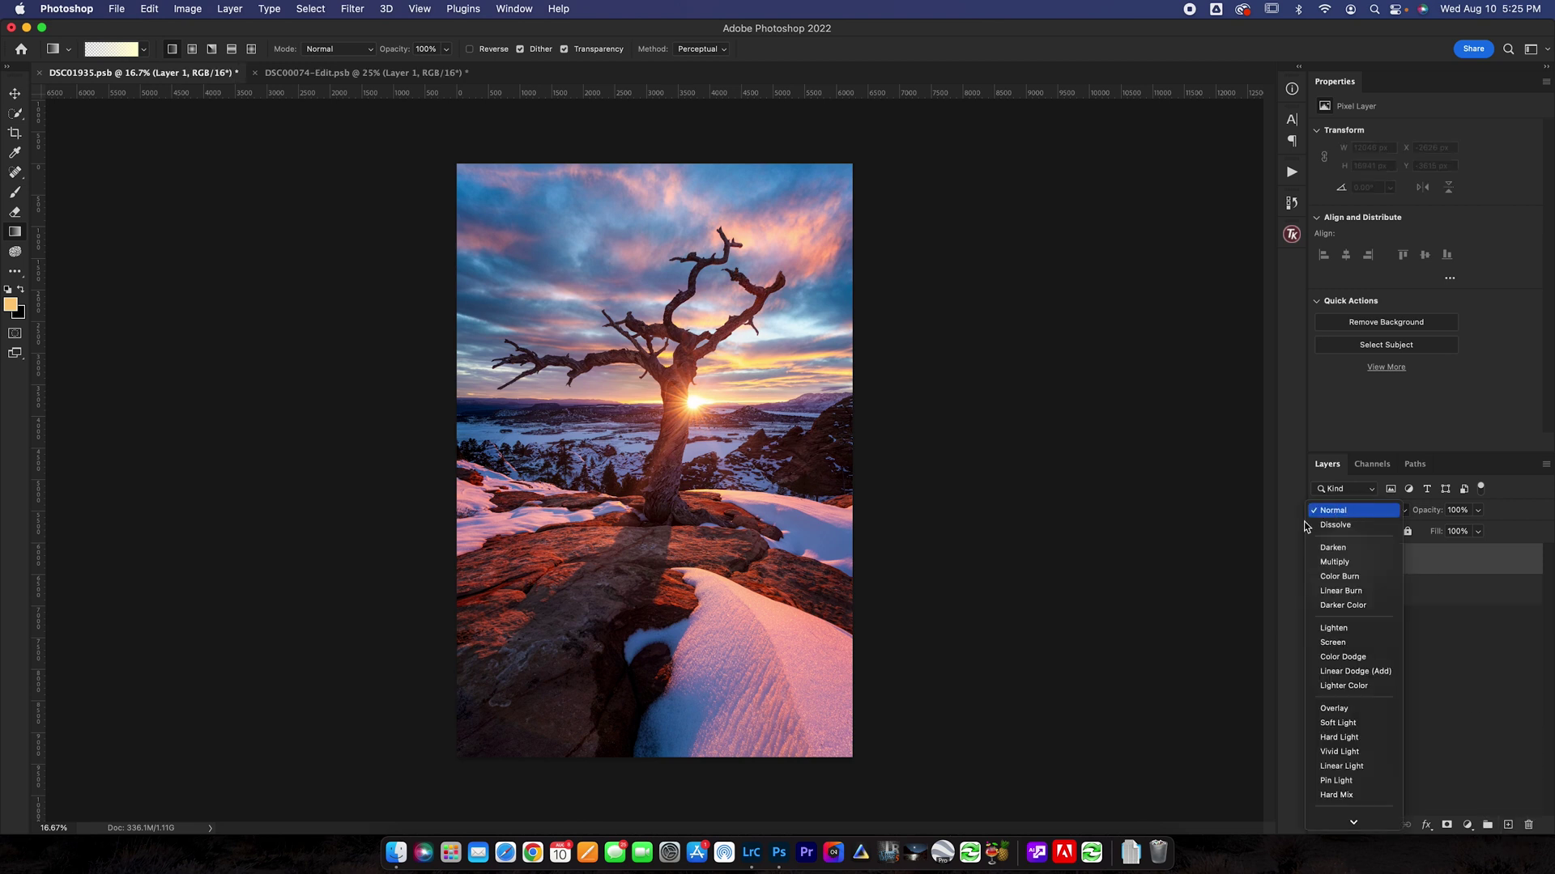
click(1323, 723)
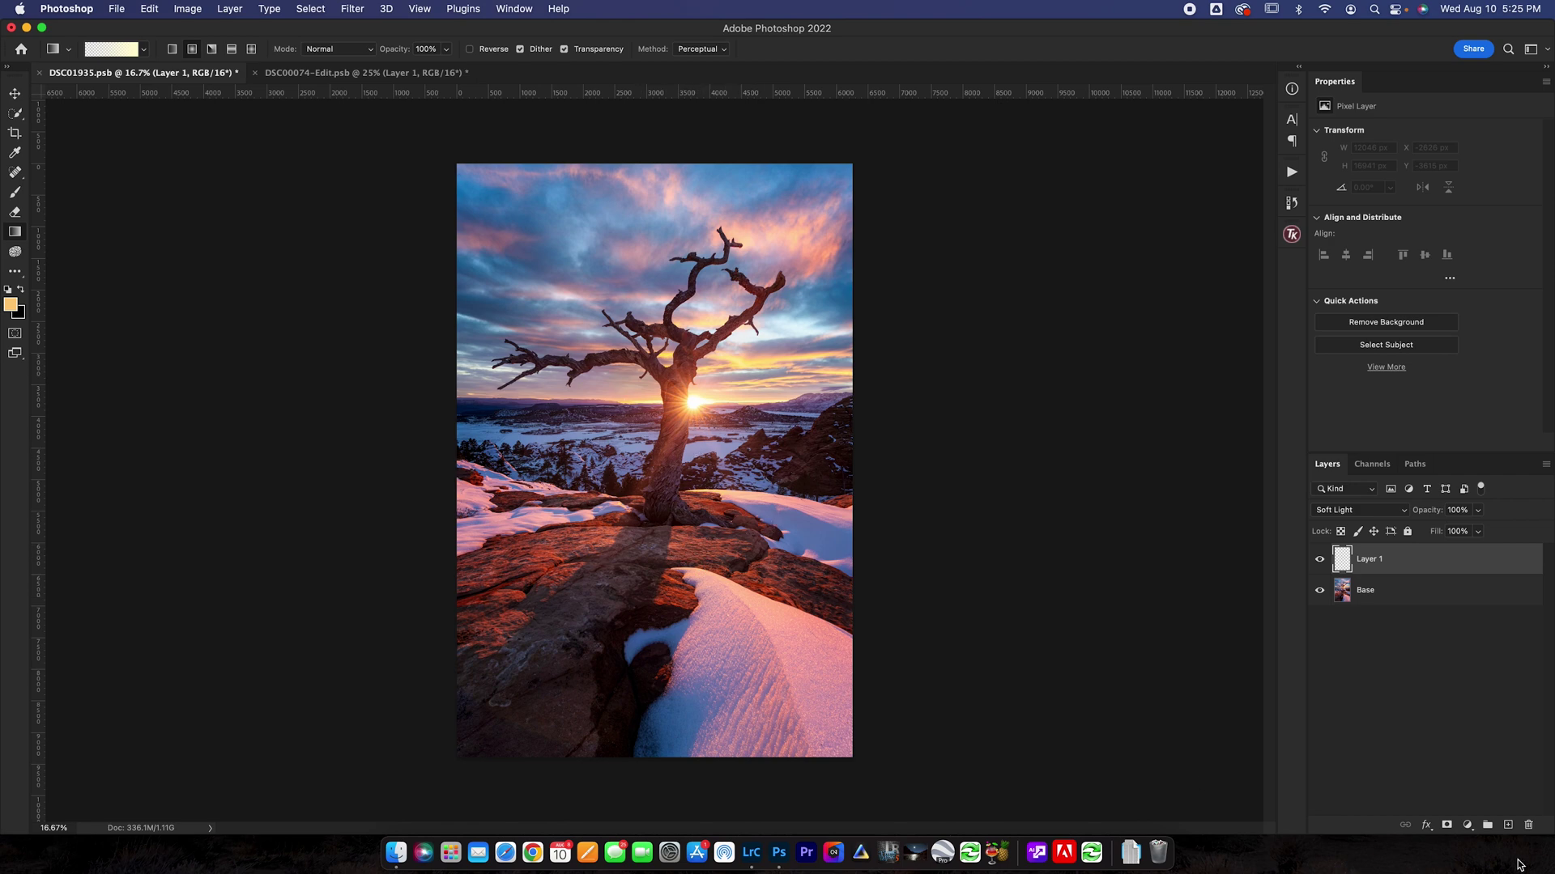
click(1320, 590)
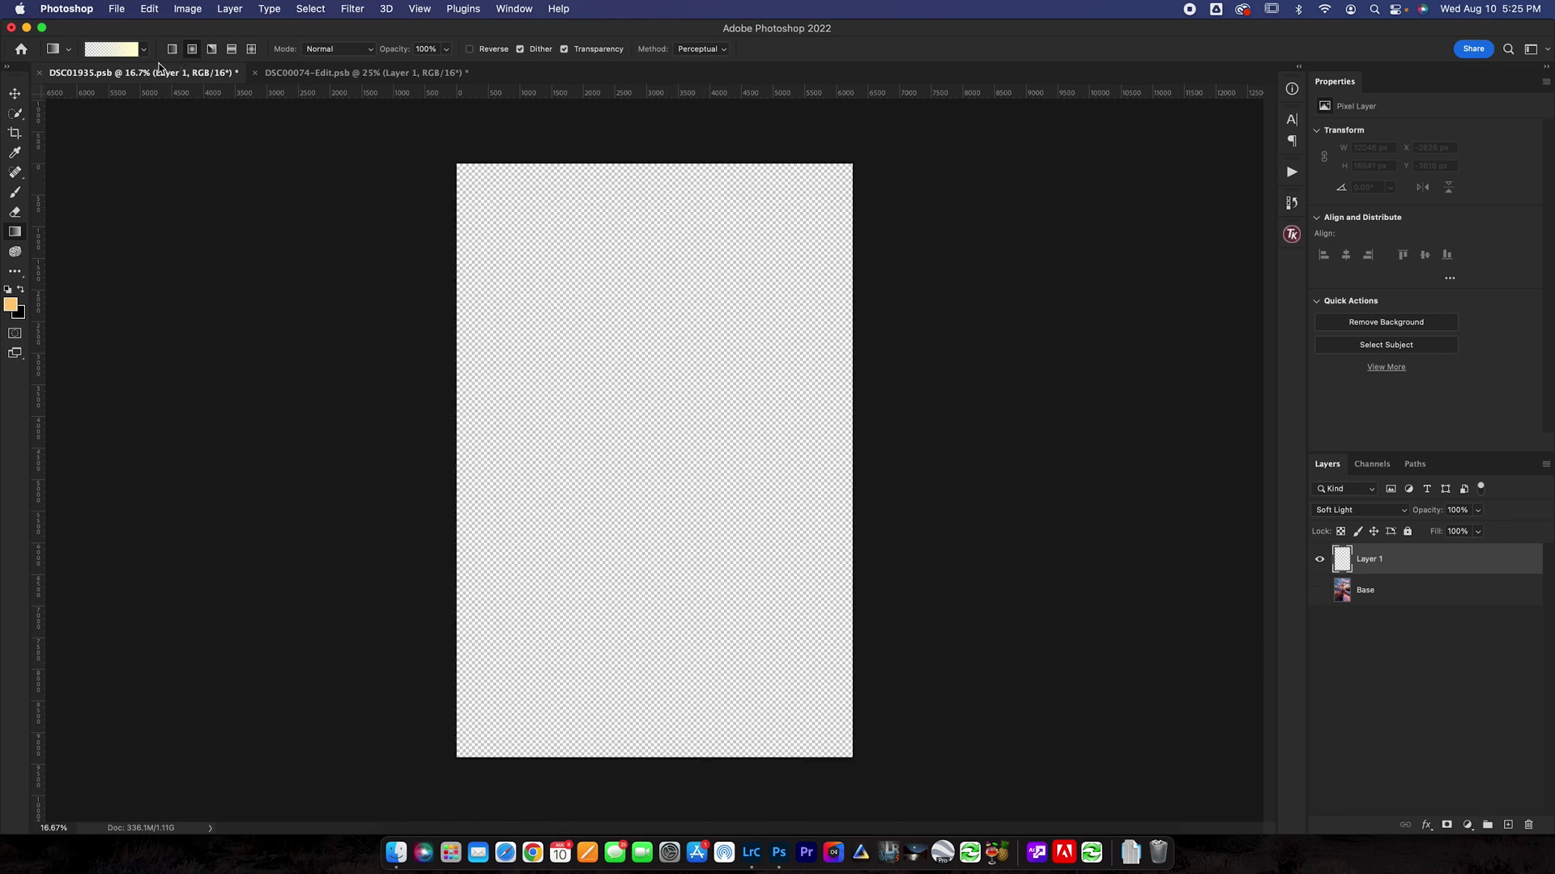
click(144, 50)
click(111, 78)
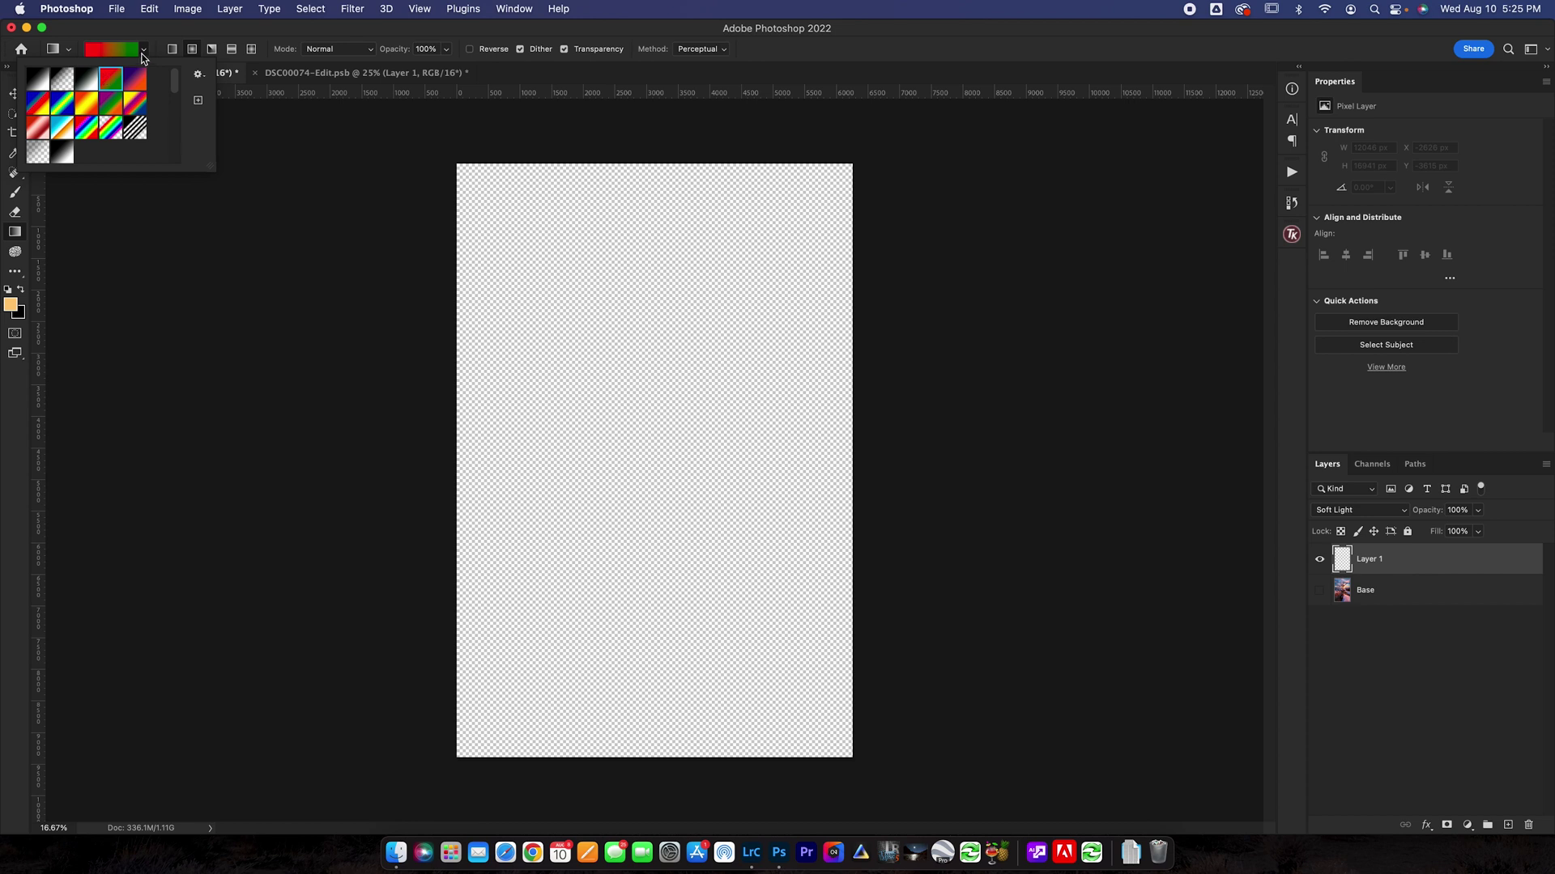
click(143, 52)
drag(615, 370, 840, 511)
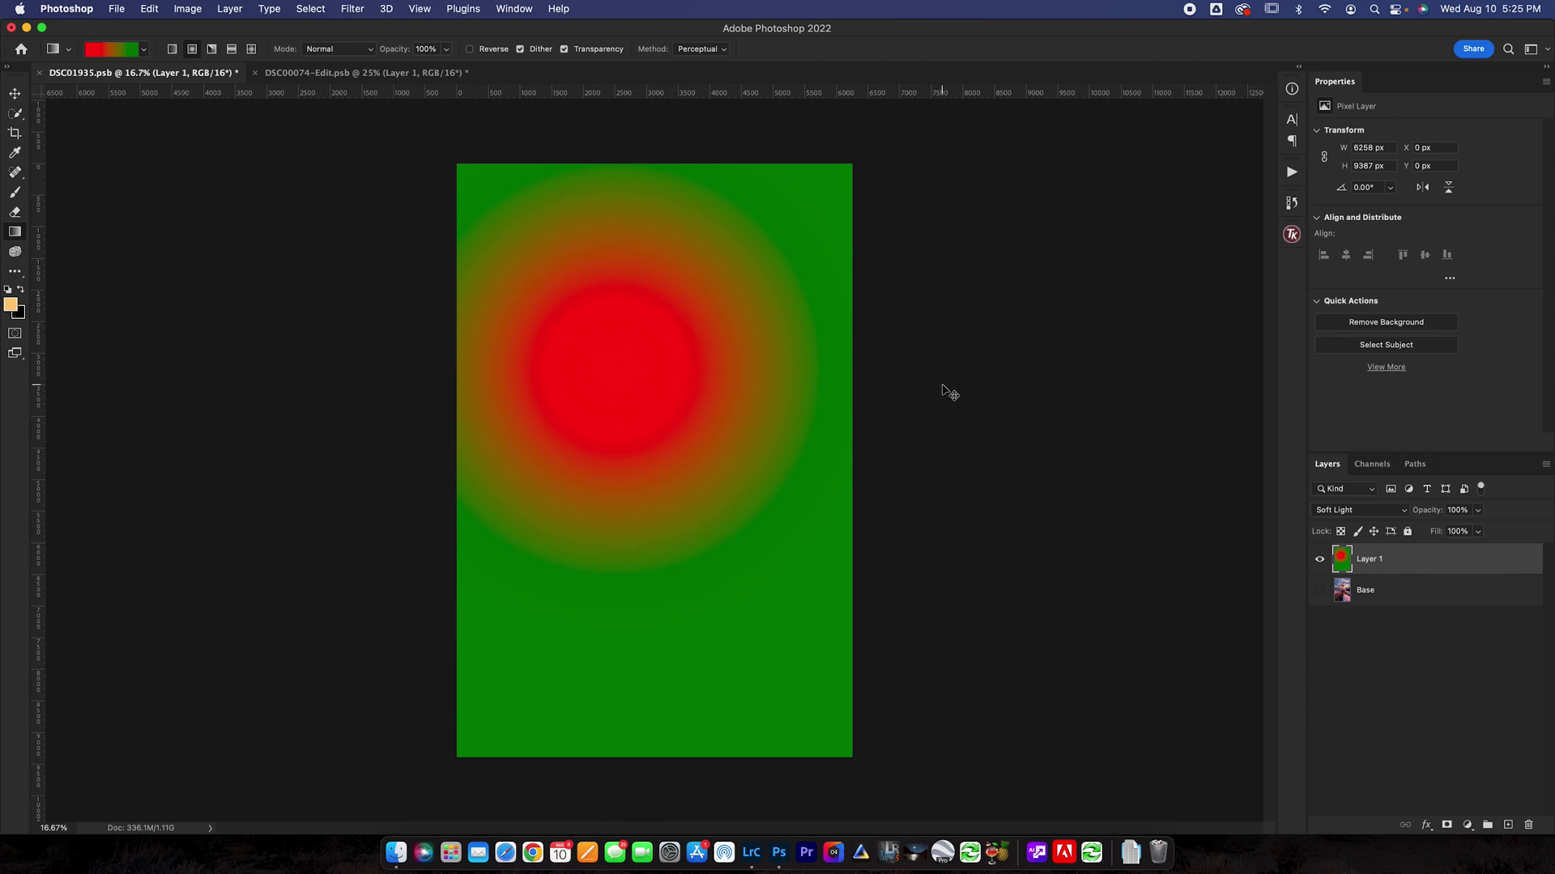
key(super+z)
click(1319, 591)
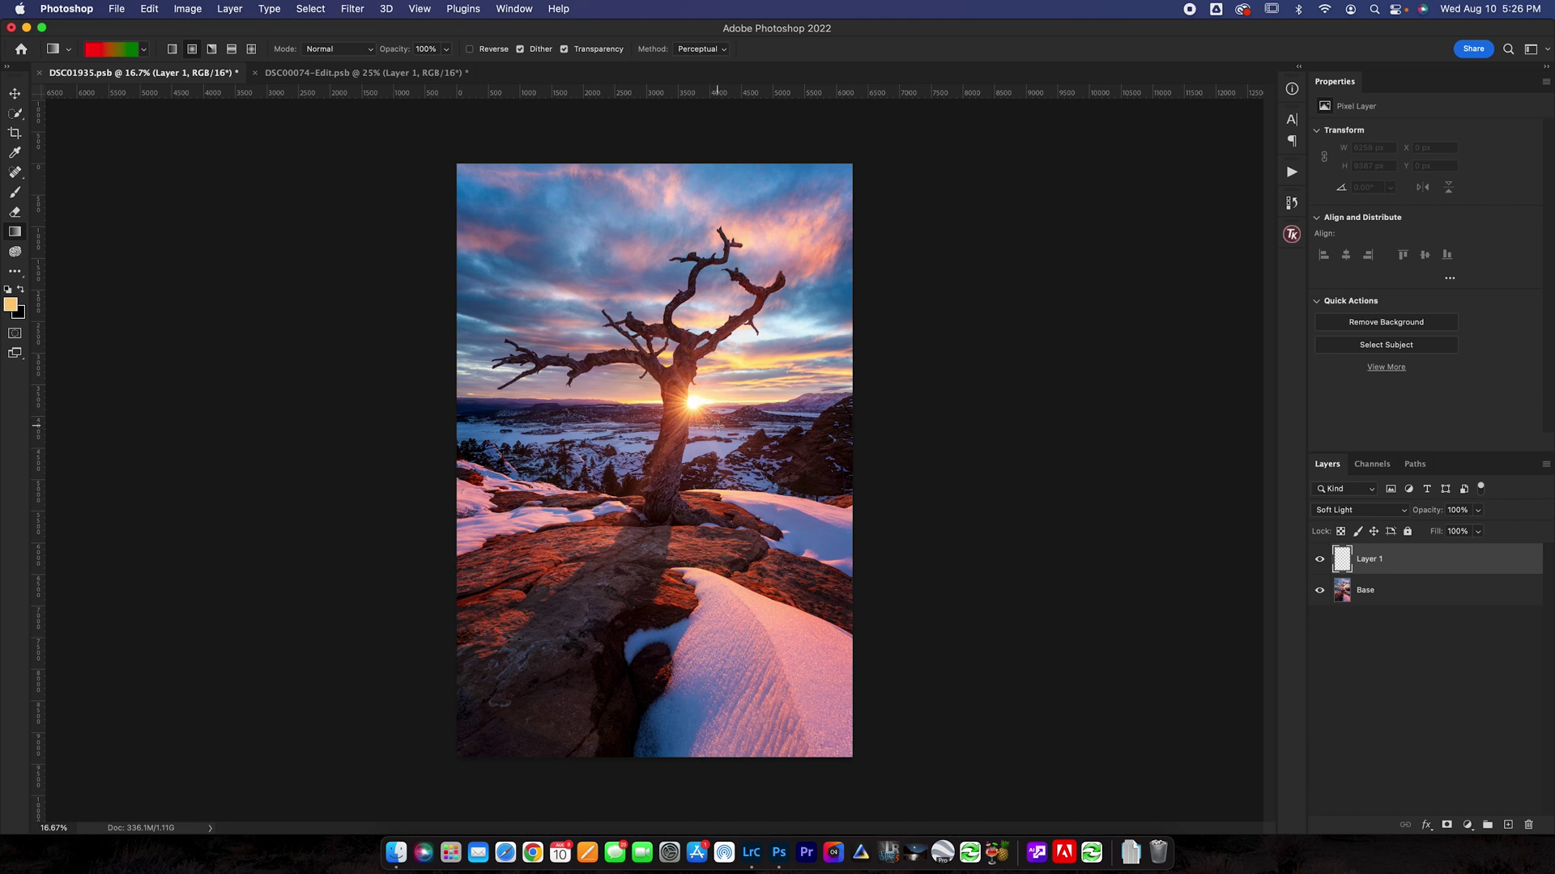
Step: Sample a pale warm orange from the sun with the Eyedropper as the foreground colour
key(i)
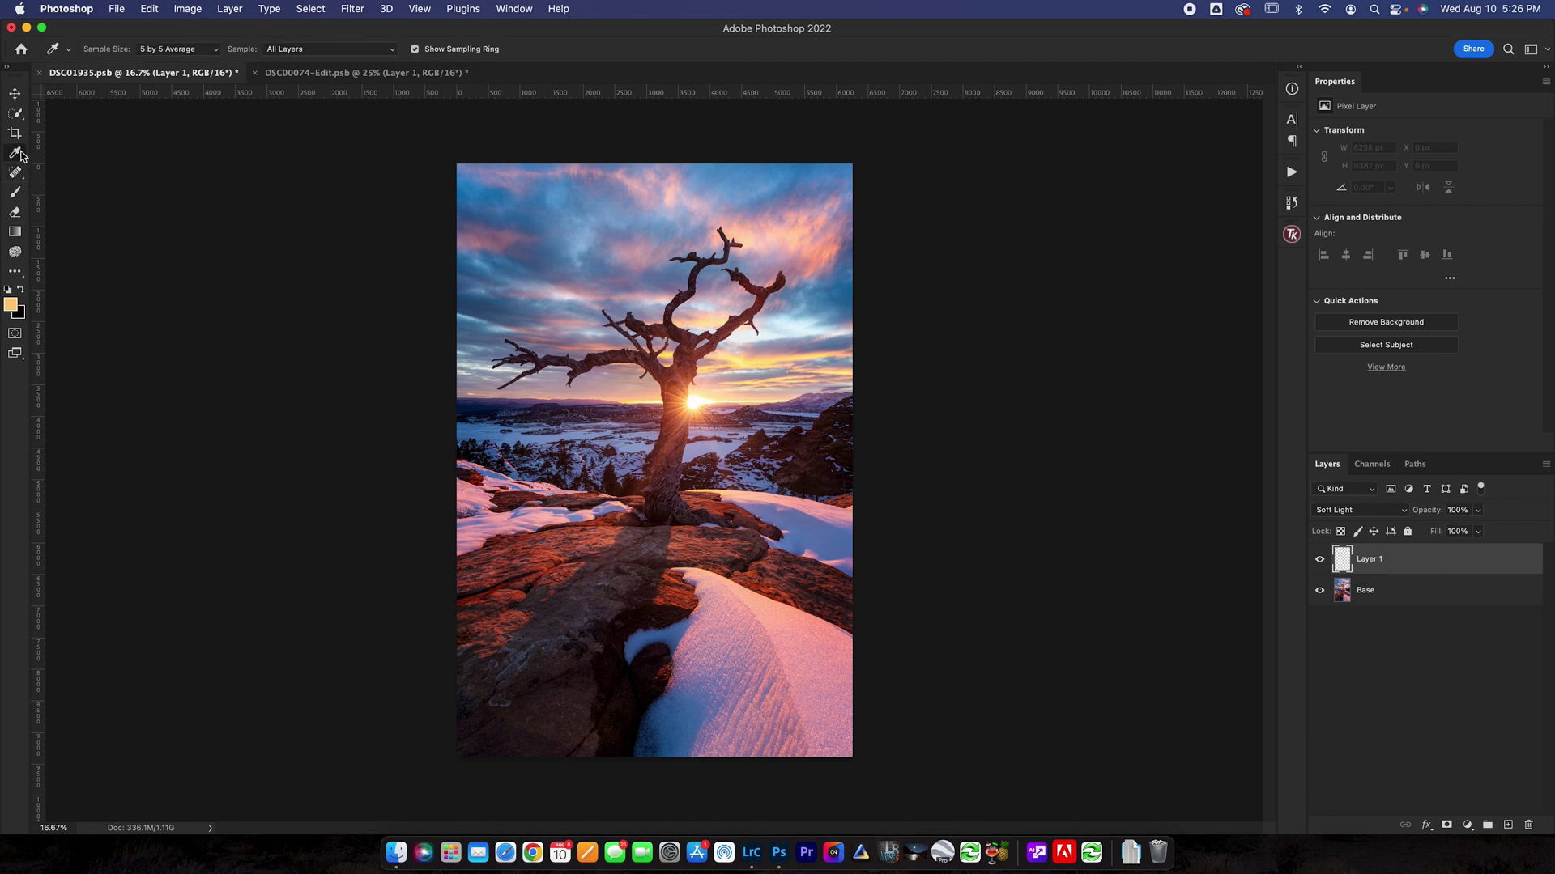
click(706, 405)
mouse_move(707, 405)
mouse_down()
mouse_move(663, 374)
mouse_move(652, 421)
mouse_move(701, 421)
mouse_move(703, 407)
mouse_up()
Step: Fill the Soft Light Layer 1 with the foreground orange via Edit > Fill
click(151, 8)
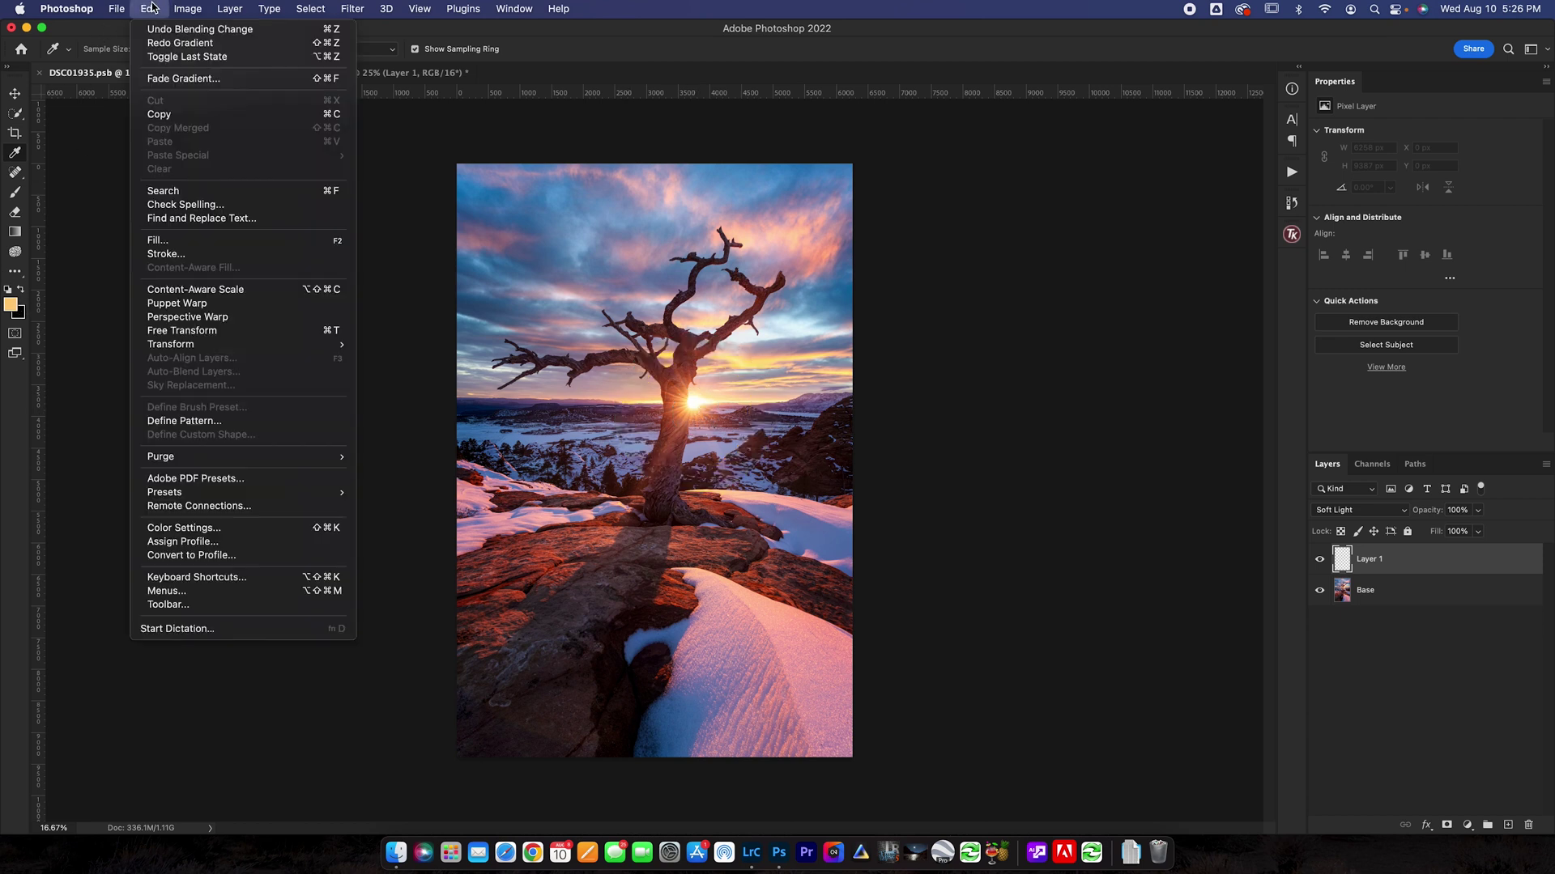
click(186, 240)
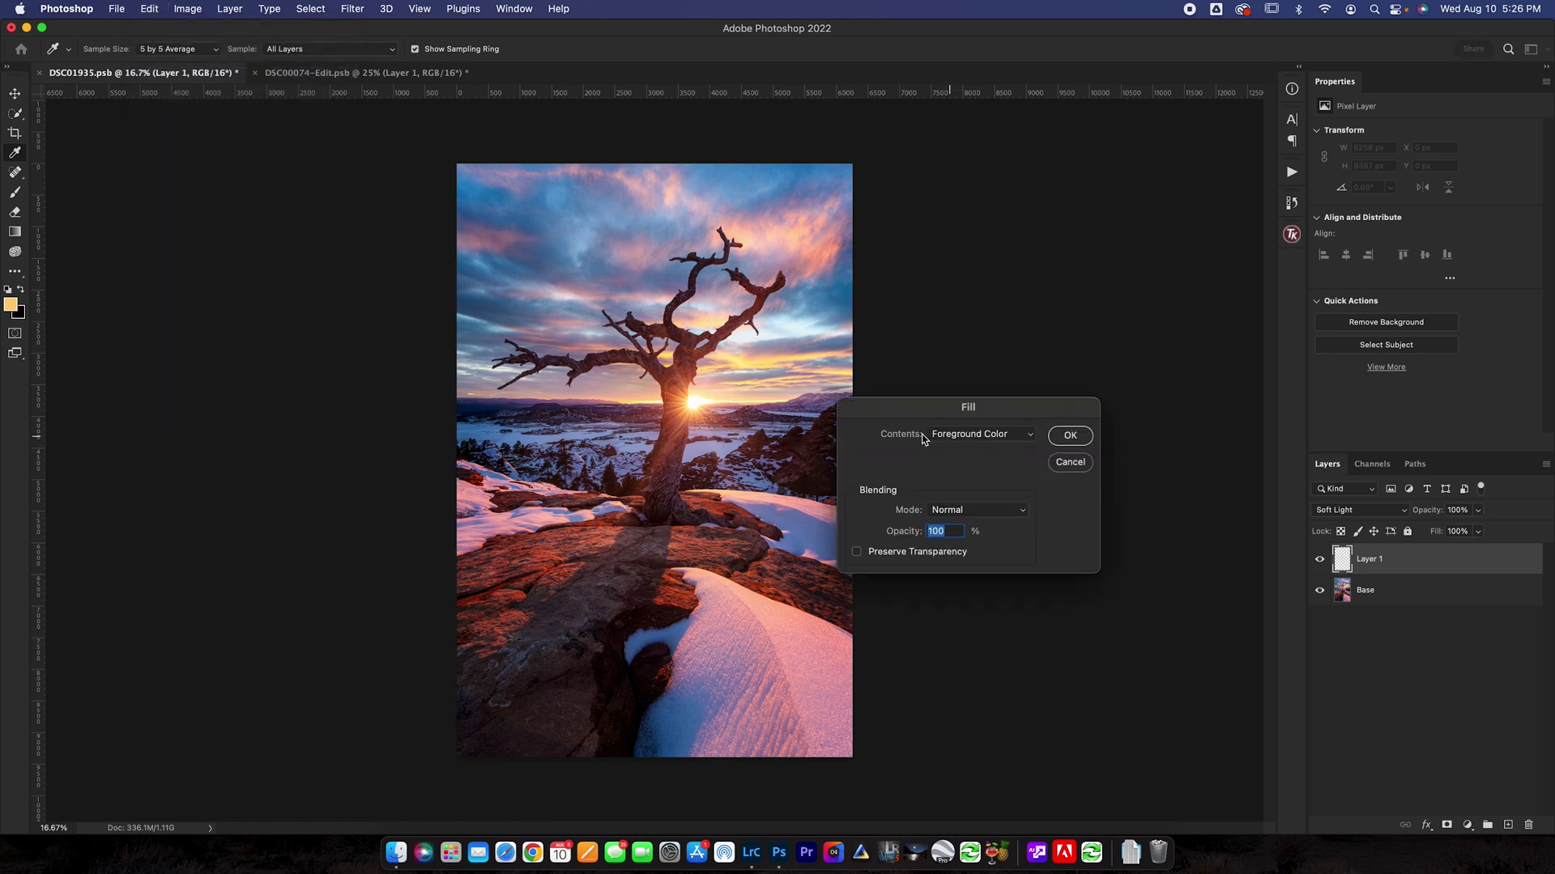
click(1059, 438)
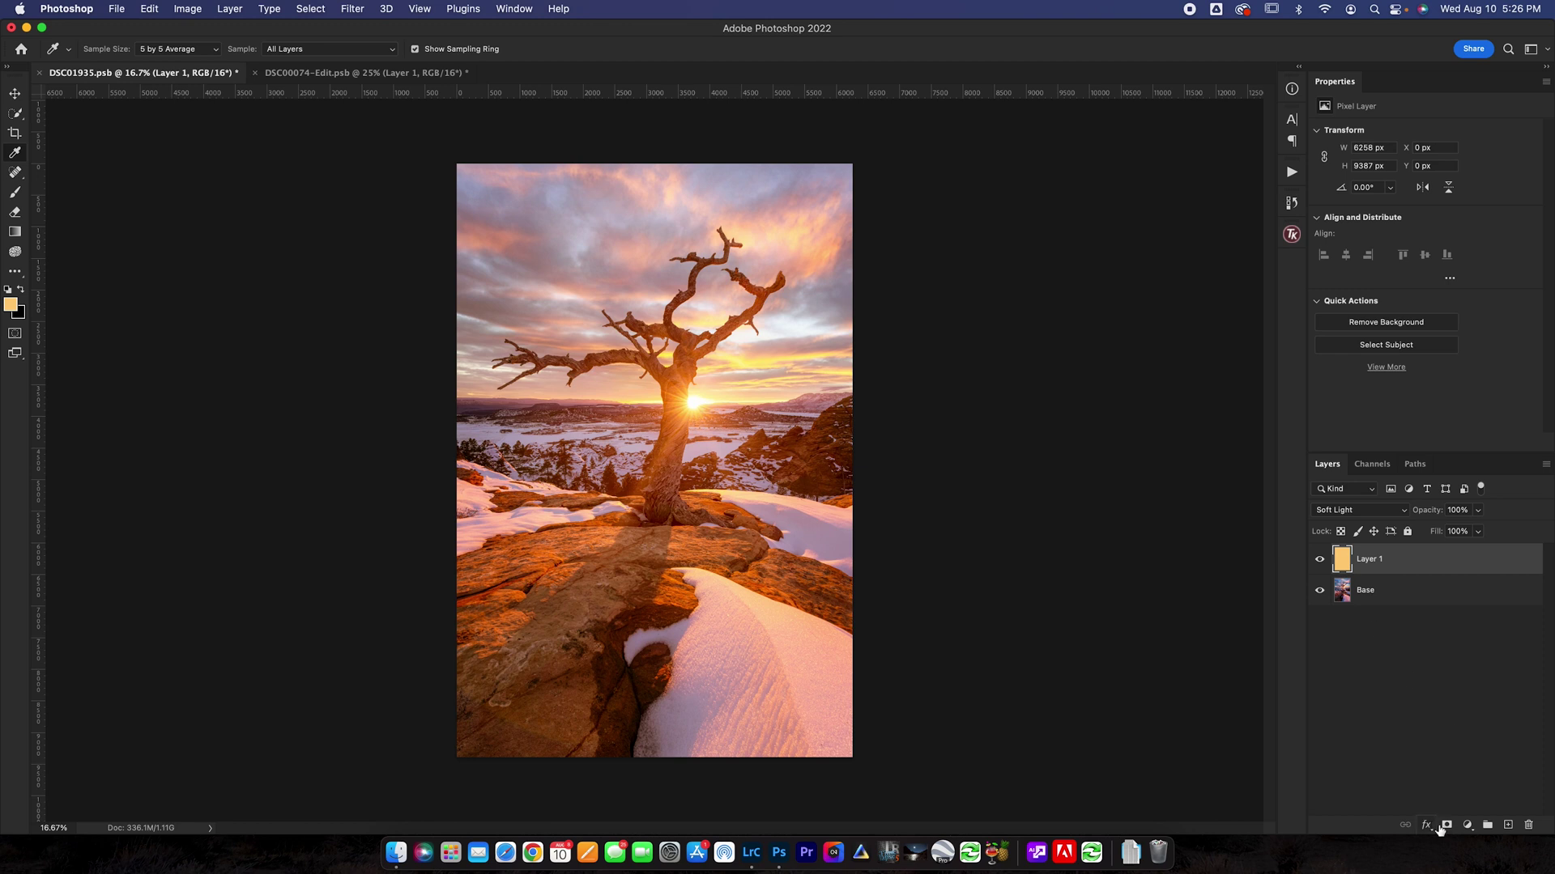
Step: Give Layer 1 a white mask, choose the black-to-white gradient preset, and test-drag from the sun, then undo
click(1447, 825)
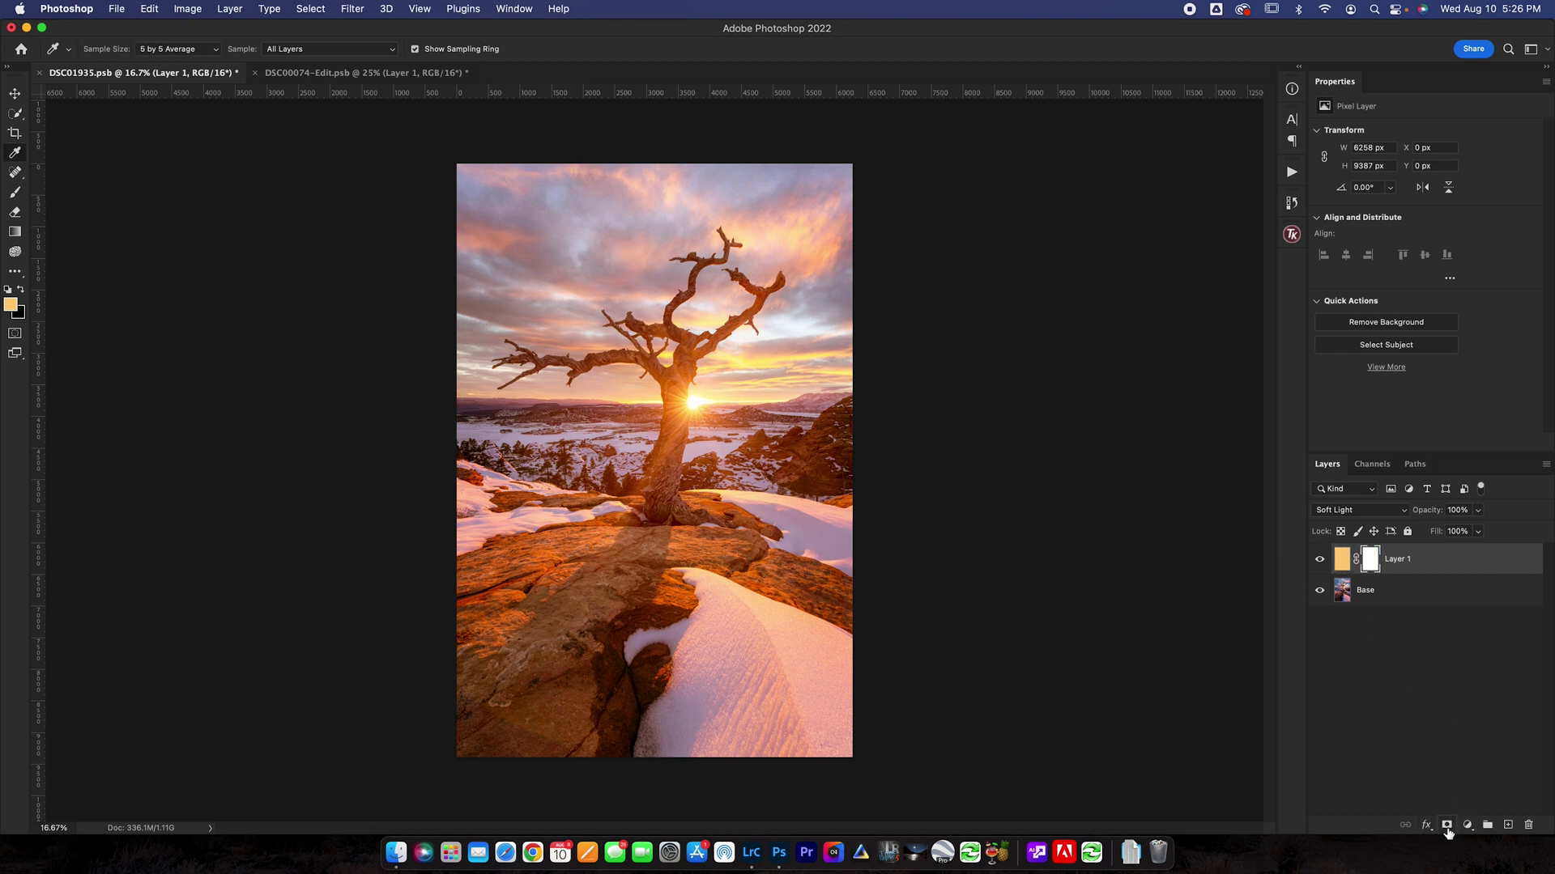
click(14, 234)
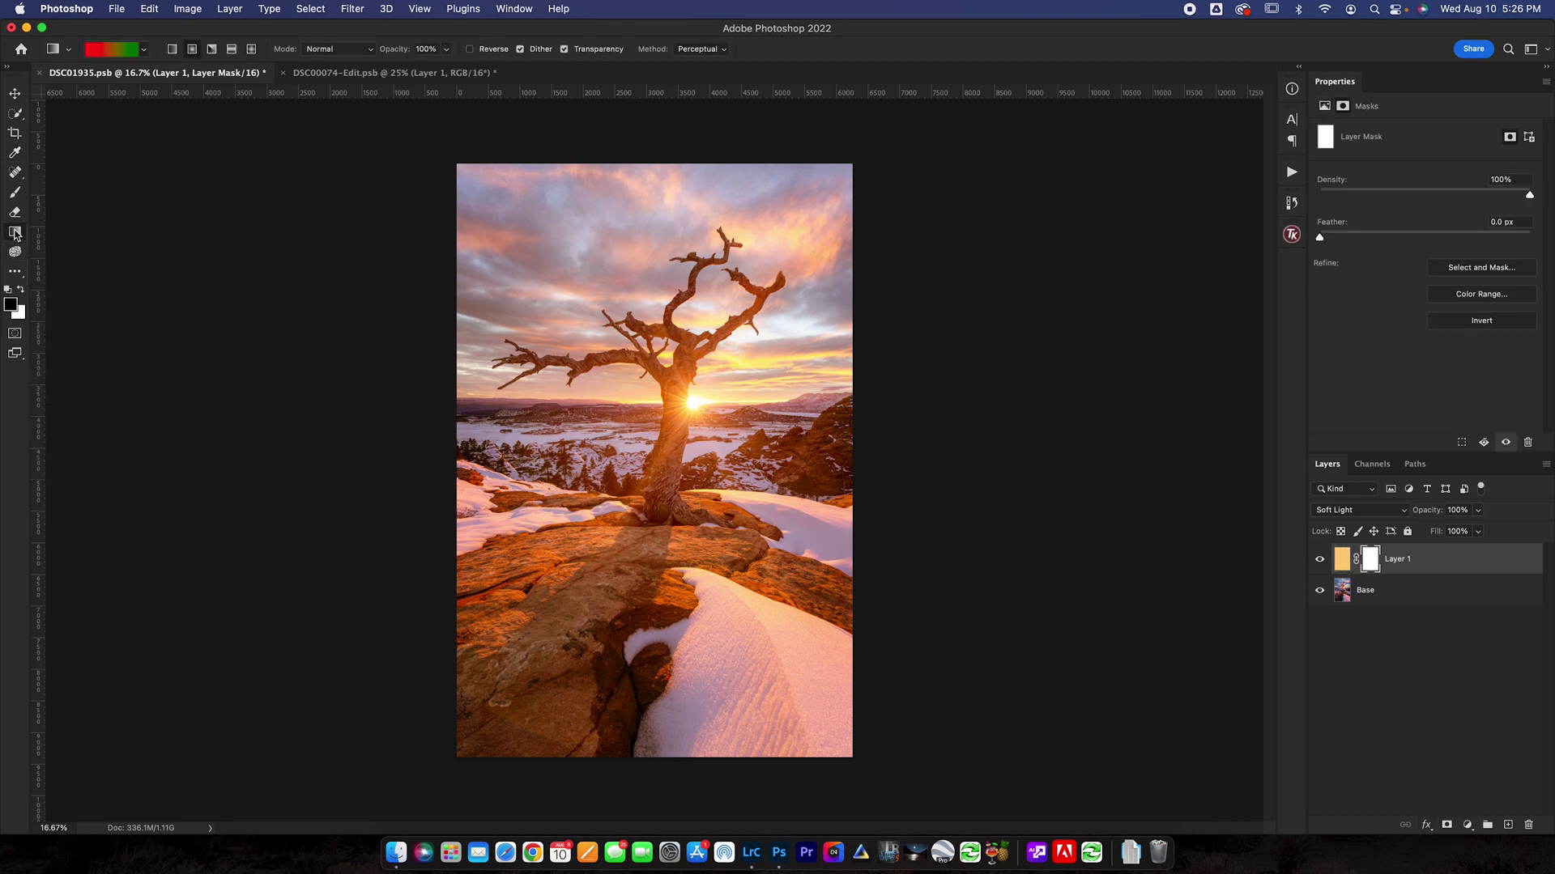
click(145, 52)
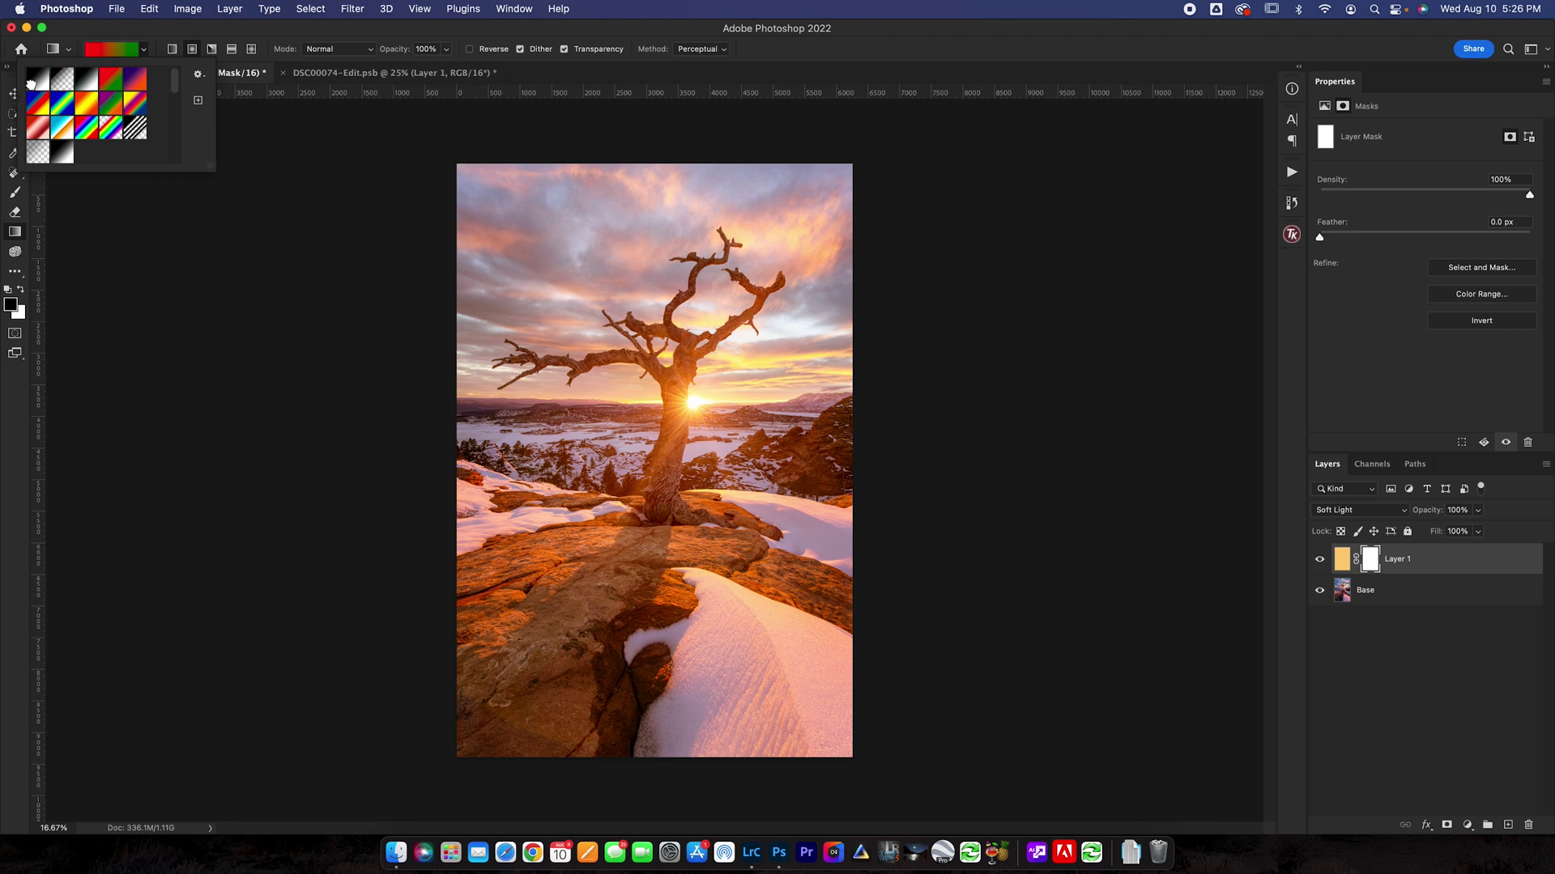
click(38, 79)
click(521, 312)
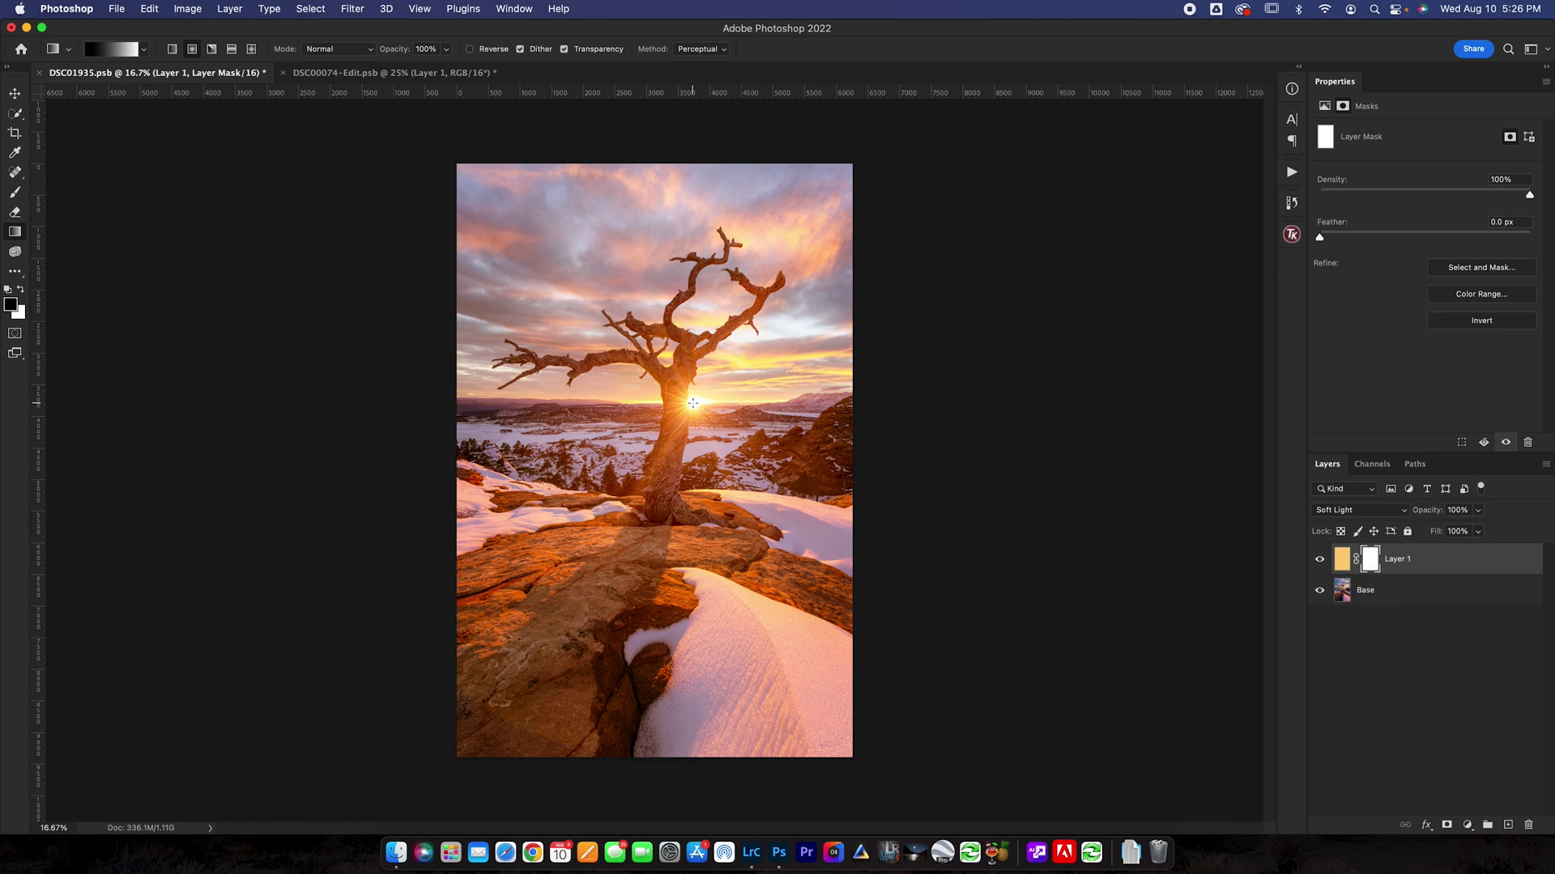
drag(693, 403, 806, 487)
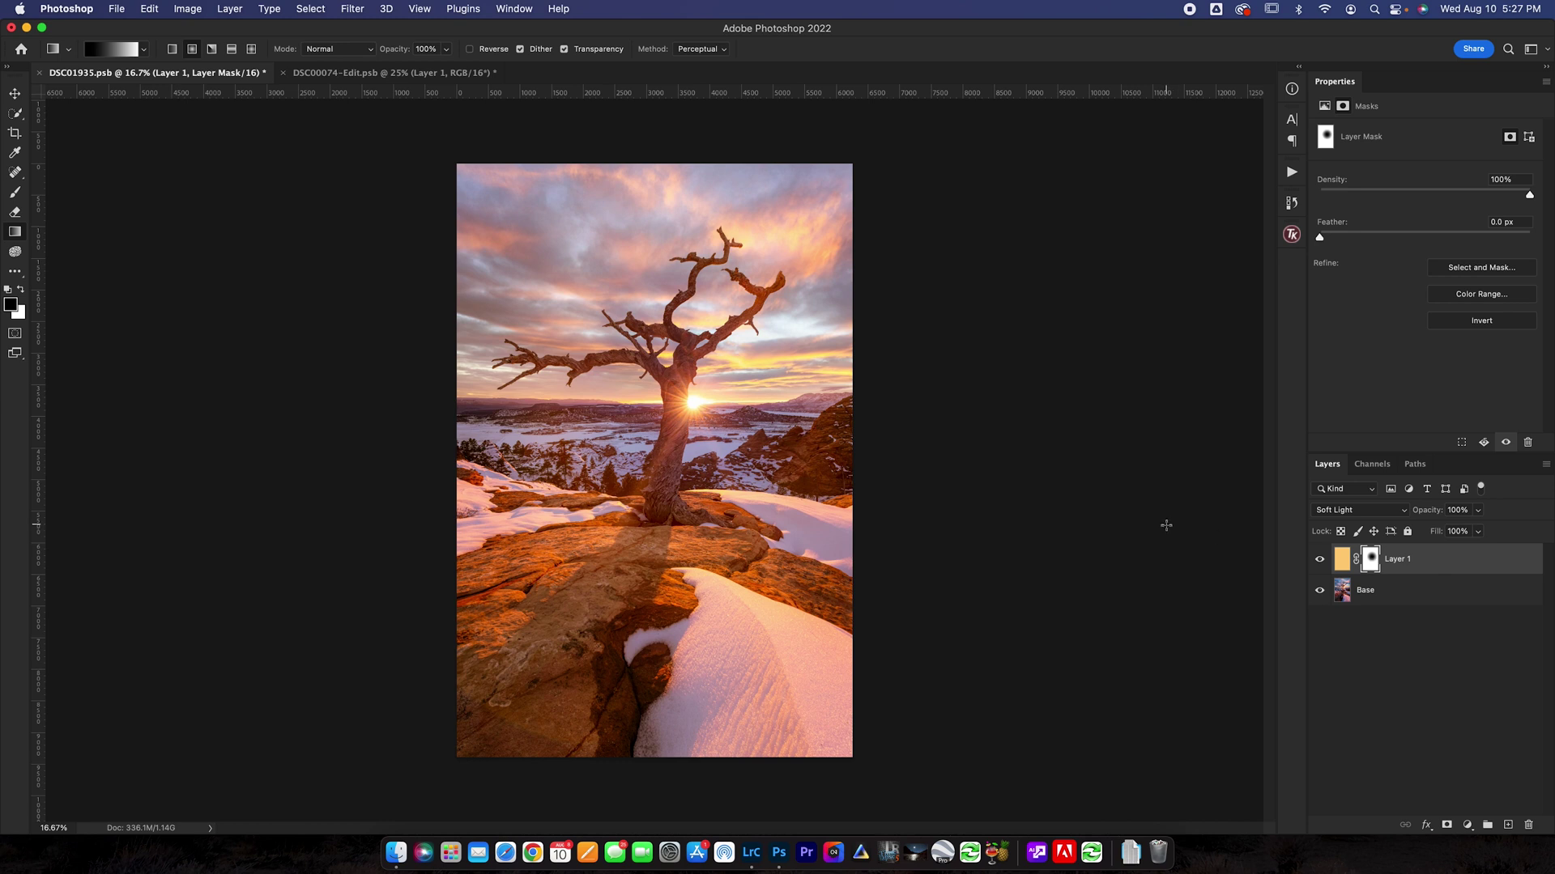
key(super+z)
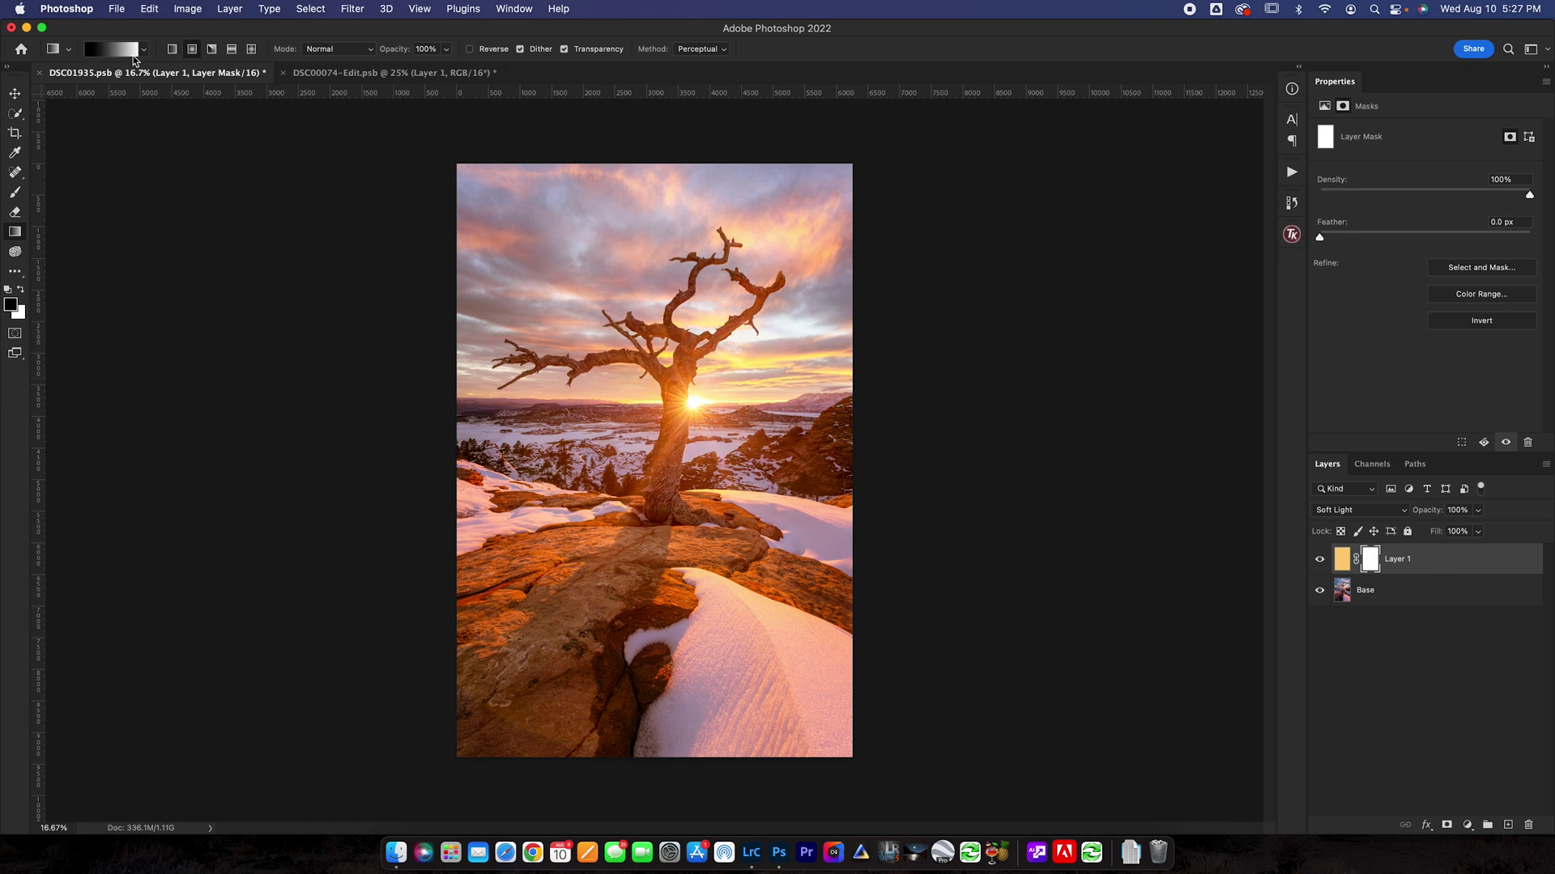
Step: In the Gradient Editor, put the white stop at 0% and the black stop at 100%
click(113, 50)
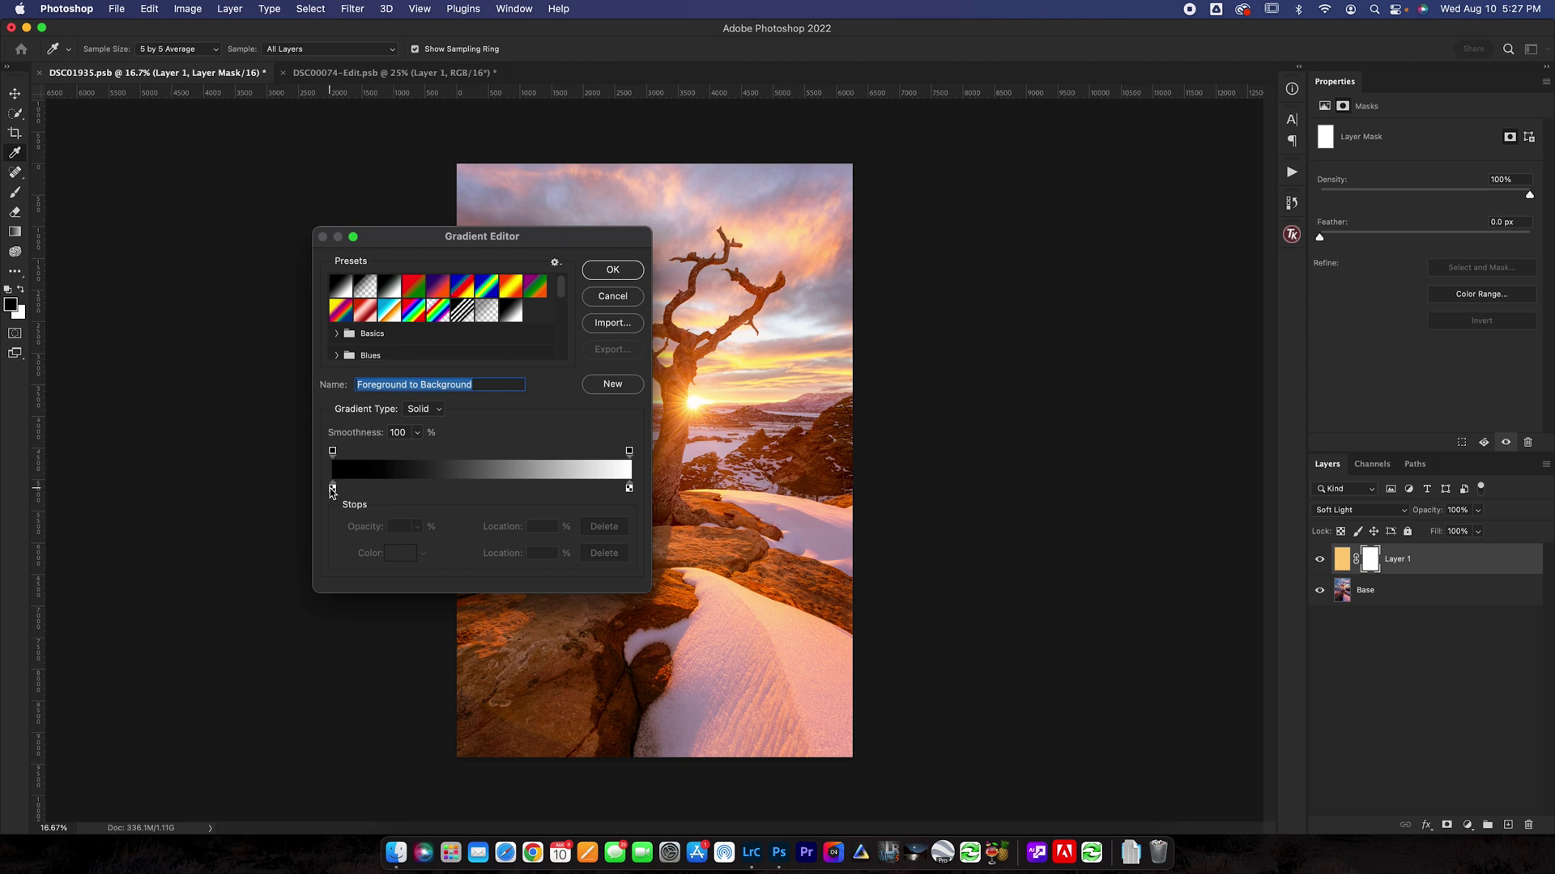
drag(332, 488, 490, 490)
drag(628, 490, 323, 489)
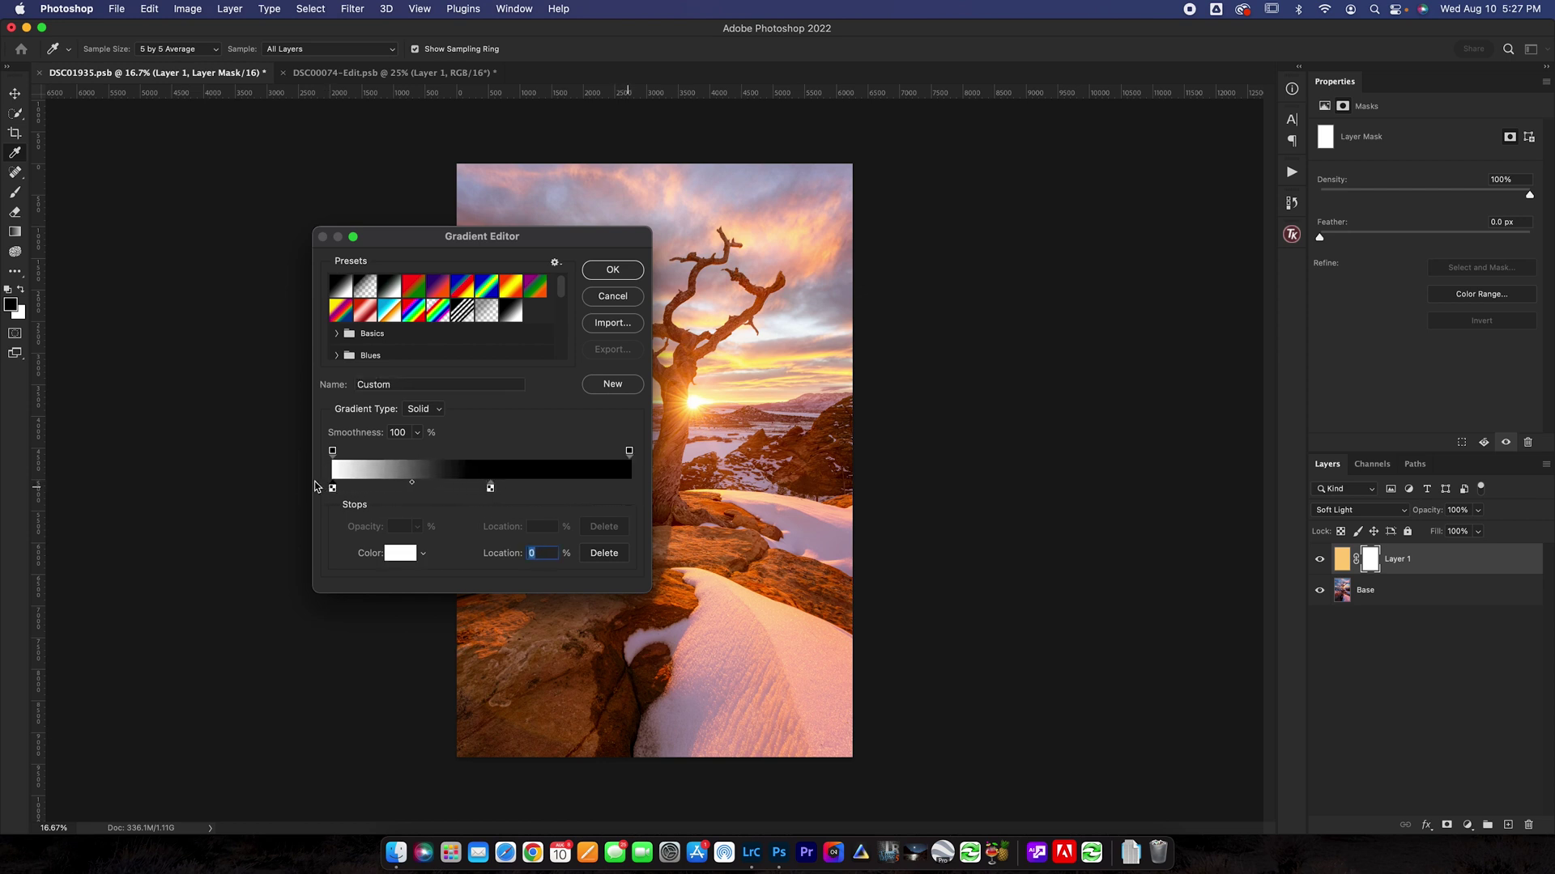
click(489, 489)
drag(492, 492, 658, 491)
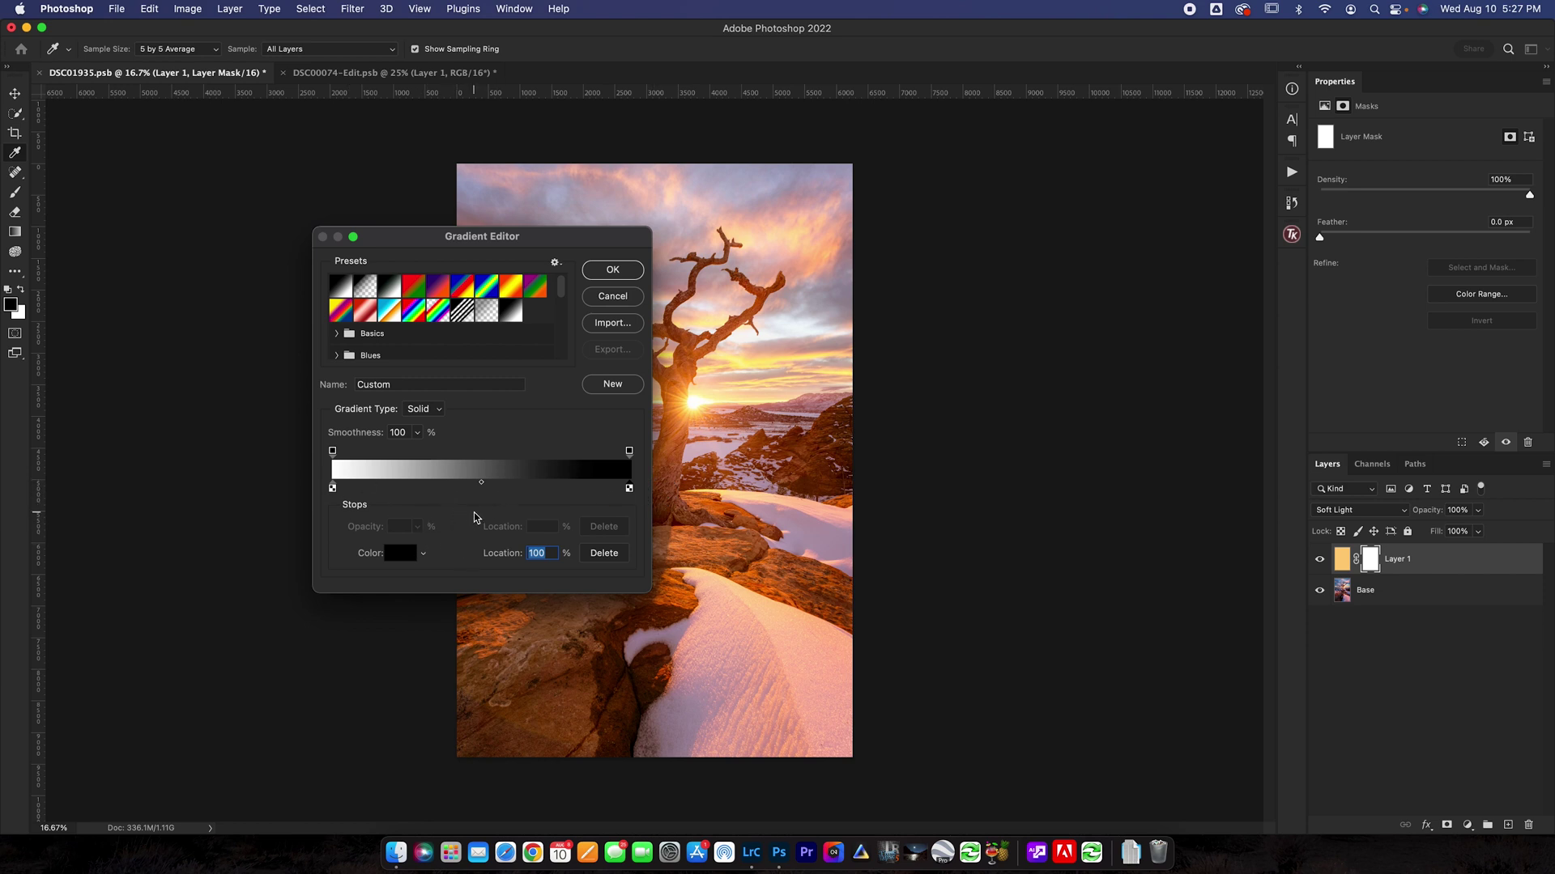
click(613, 271)
Step: Draw radial gradients outward from the sun on Layer 1's mask, comparing with the layer hidden
drag(693, 403, 790, 566)
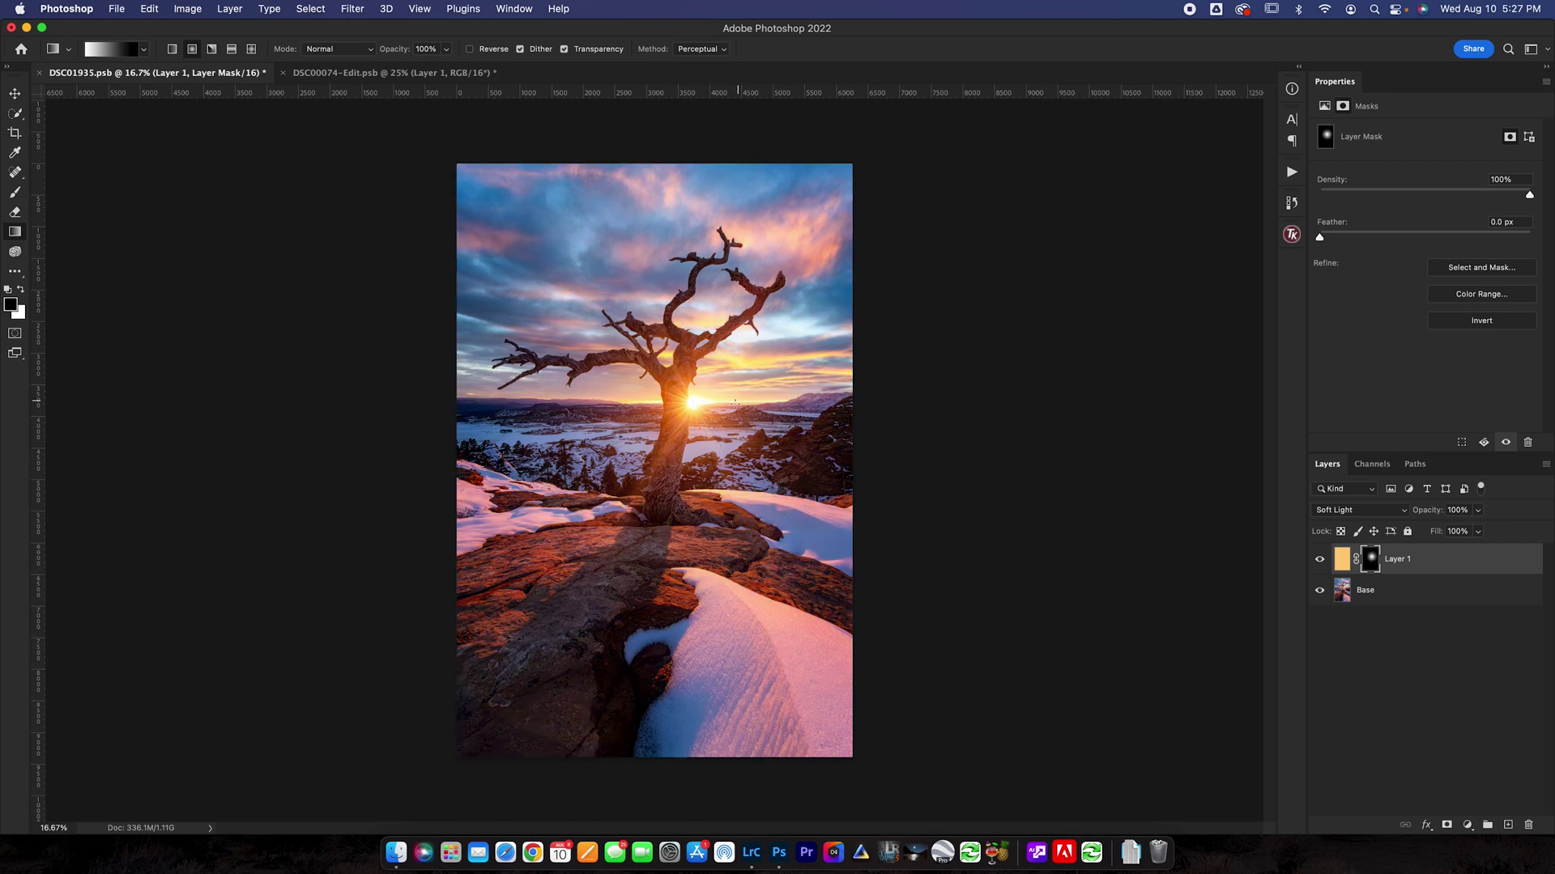
drag(693, 402, 780, 454)
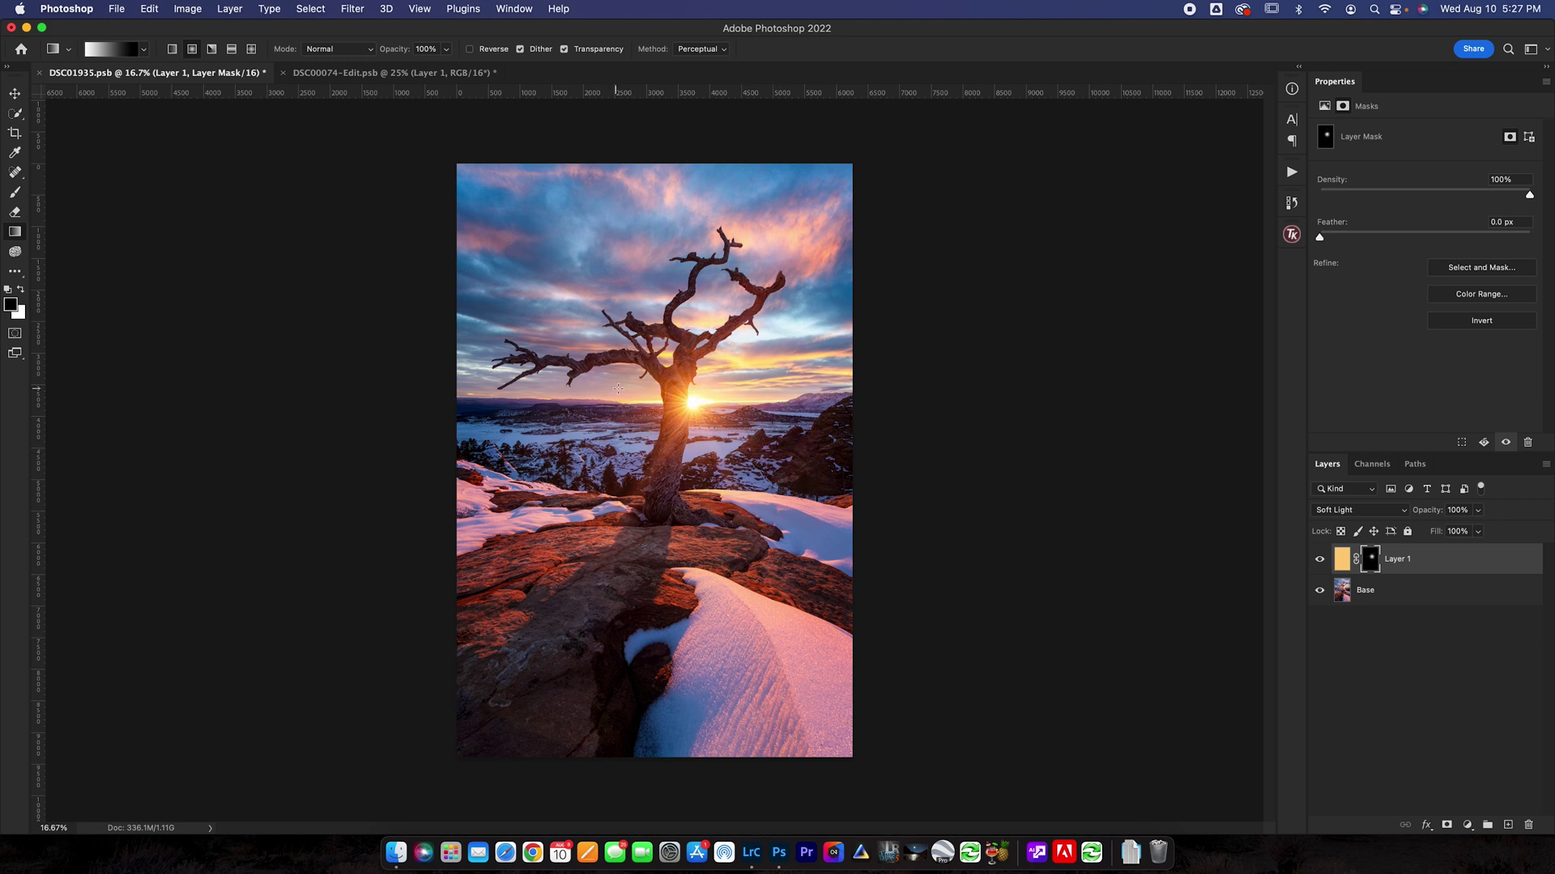
drag(694, 402, 759, 603)
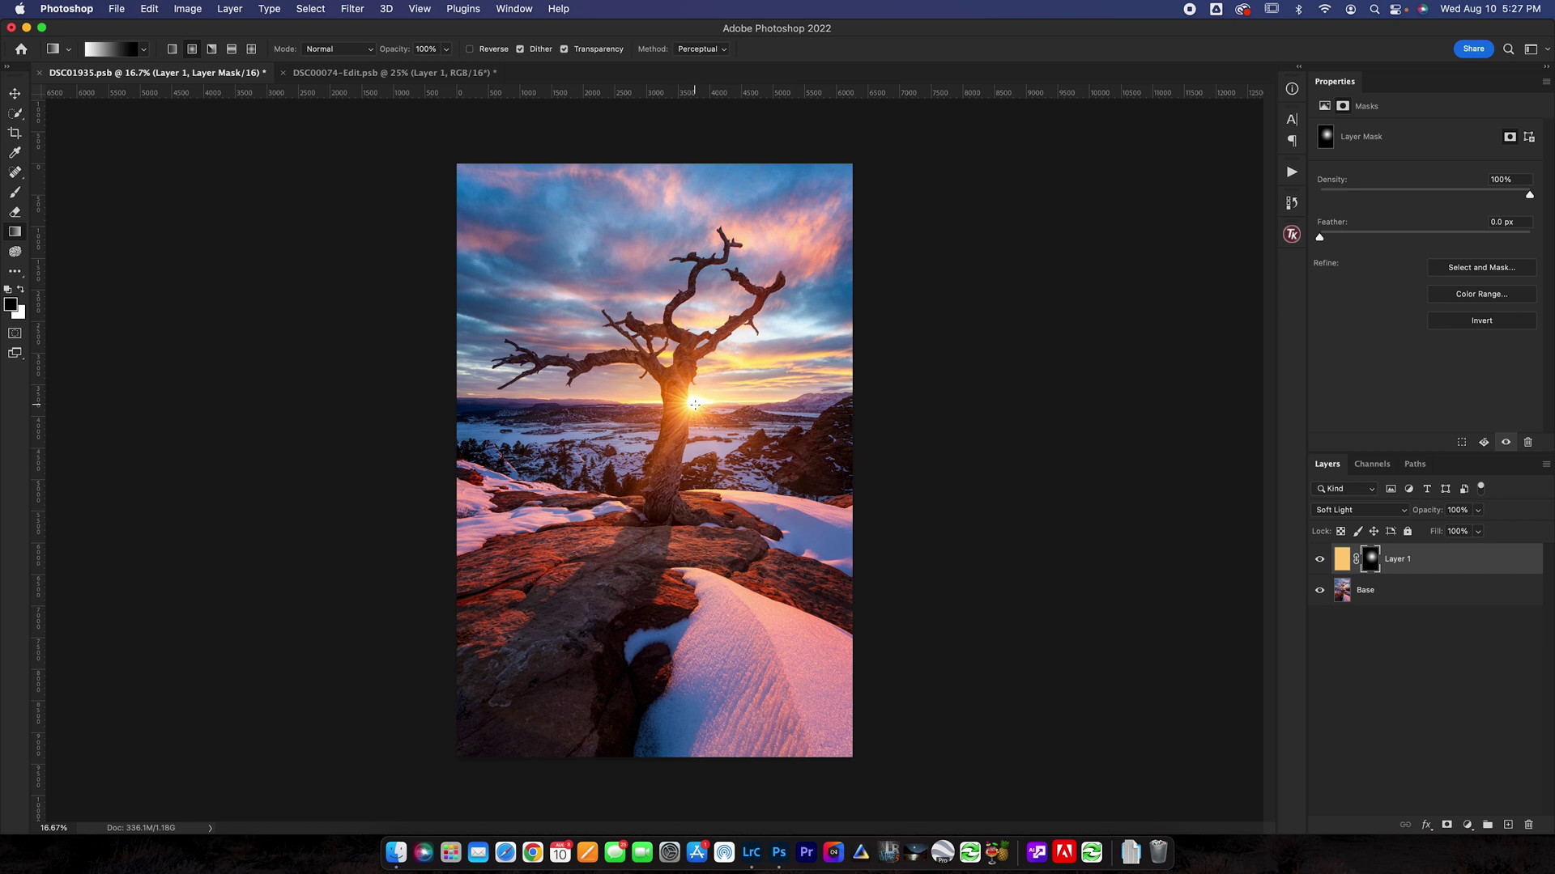
drag(693, 402, 773, 498)
click(1321, 560)
click(1322, 560)
click(1321, 560)
click(1321, 560)
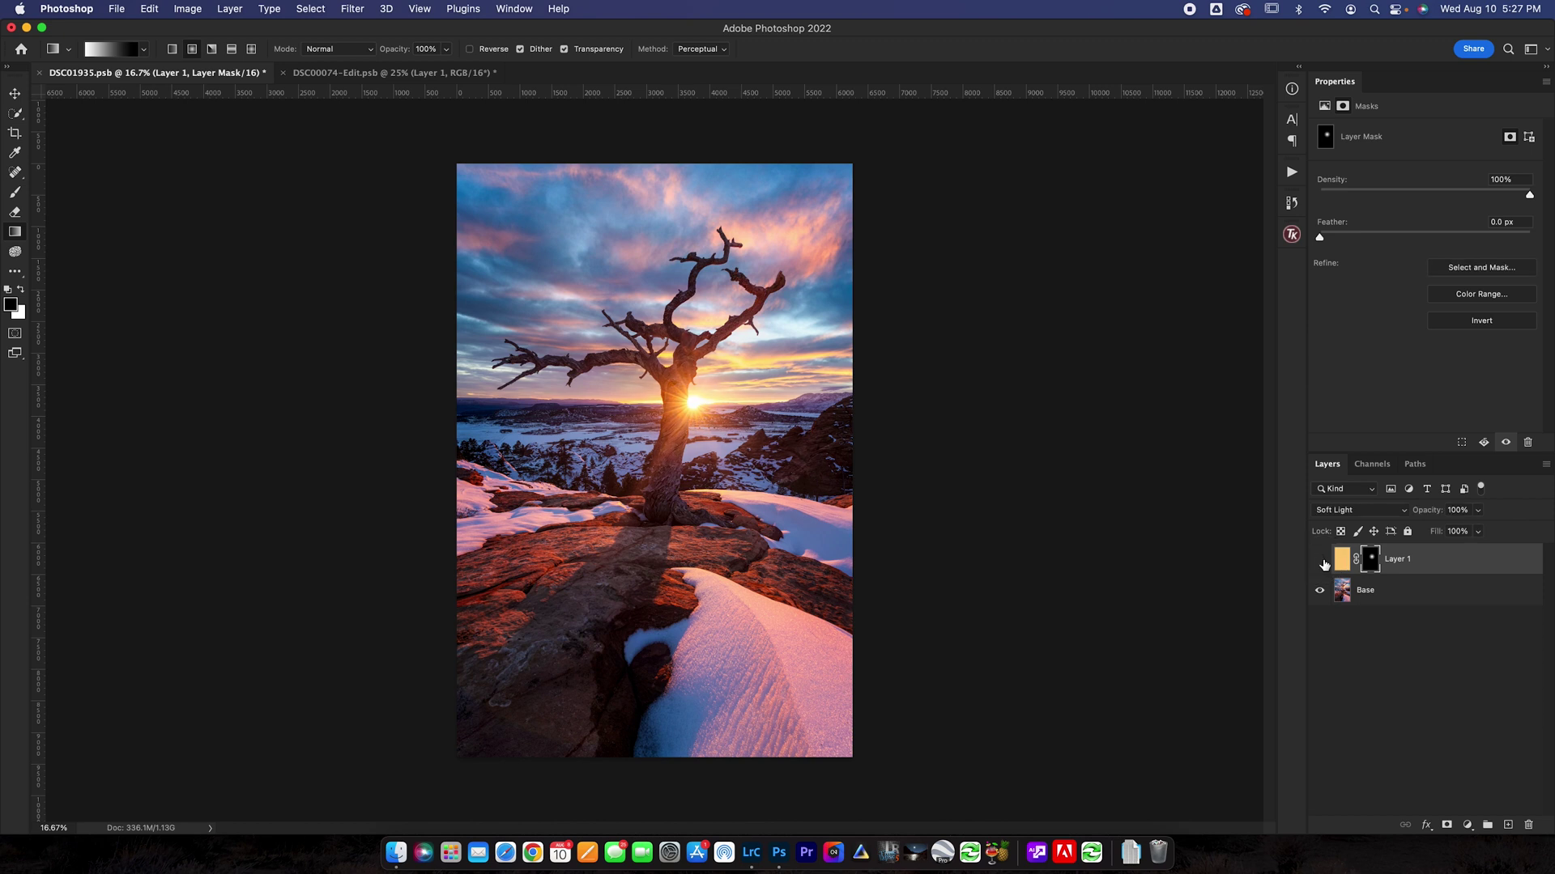
click(1321, 560)
click(1321, 560)
Step: Redraw the radial gradient from the sun to settle on a tight glow size
drag(693, 404, 781, 615)
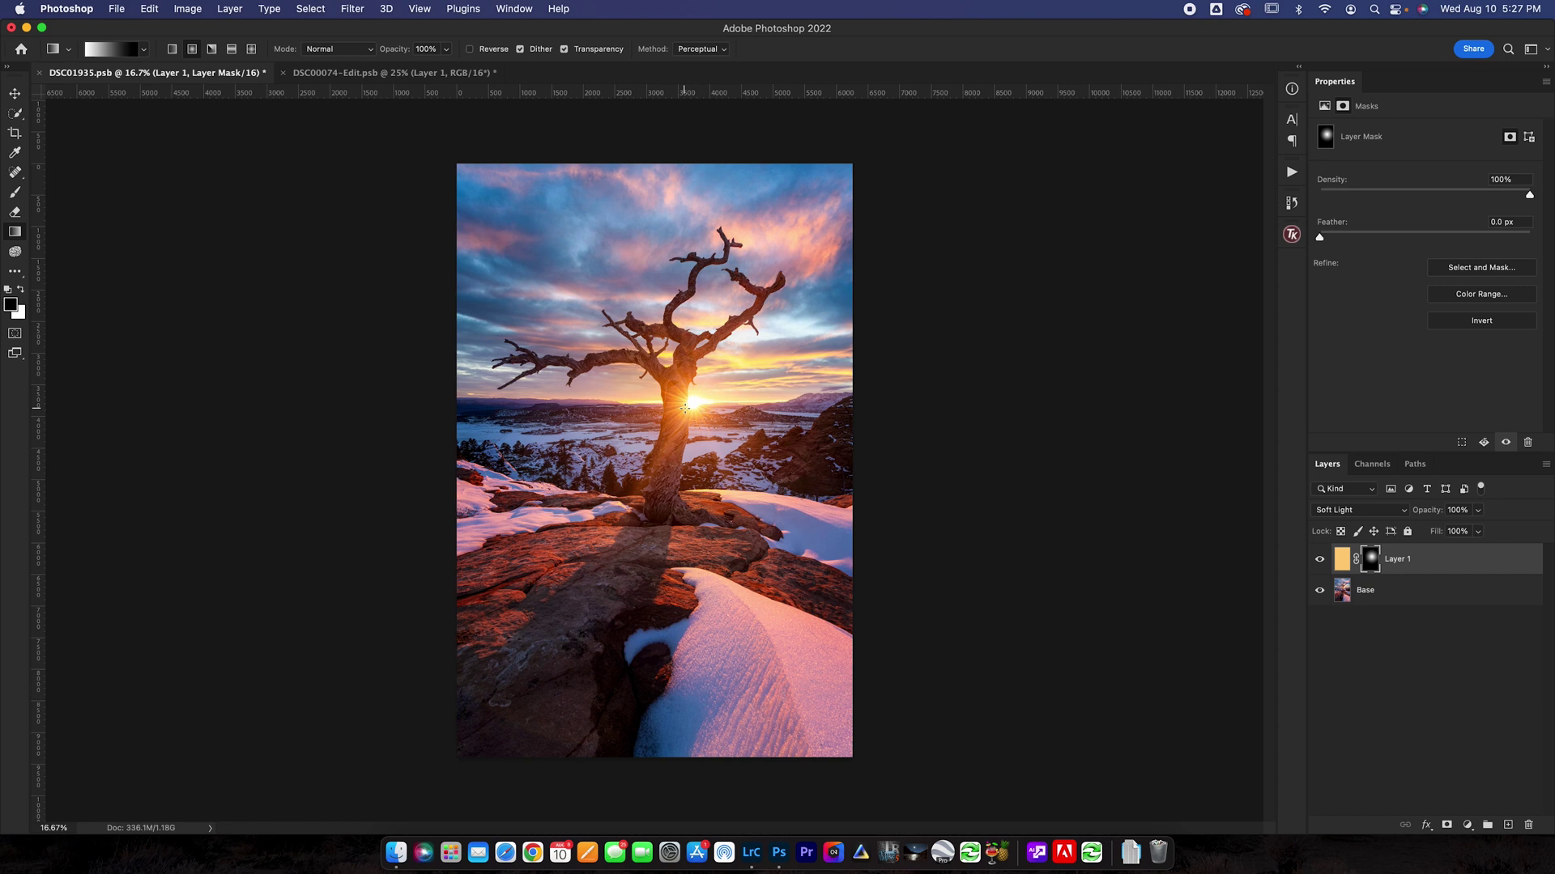
drag(694, 403, 735, 486)
drag(693, 400, 704, 527)
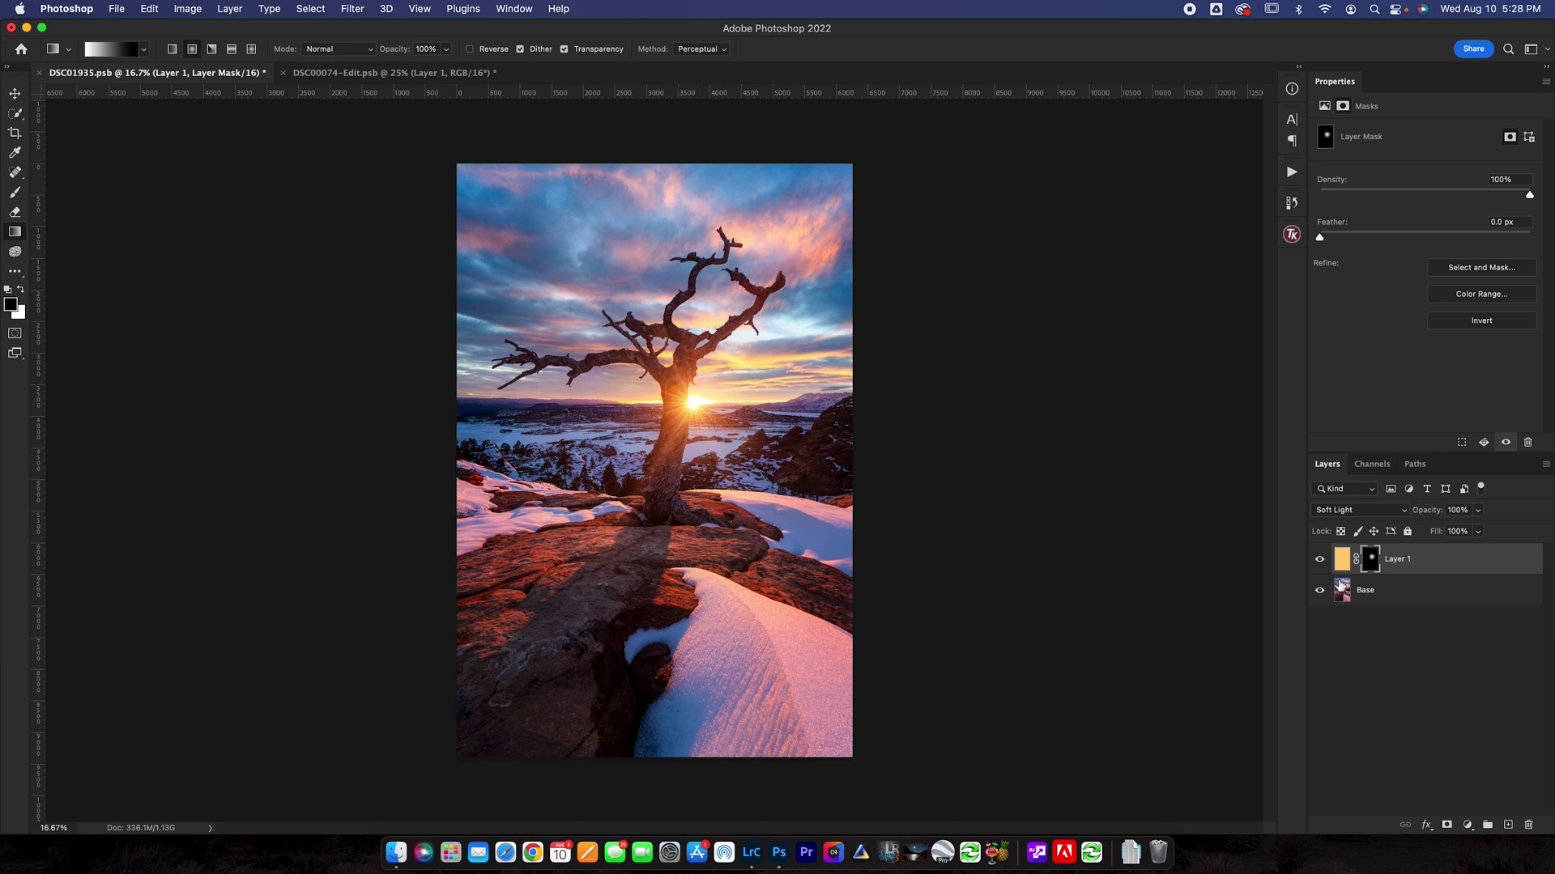
Step: Compare the photo with and without the orange glow layer
click(1319, 559)
click(1319, 560)
click(1319, 559)
click(1319, 560)
click(1319, 560)
click(1319, 559)
Step: Create Group 1, move Layer 1 into it, and give the group a white mask
click(1489, 825)
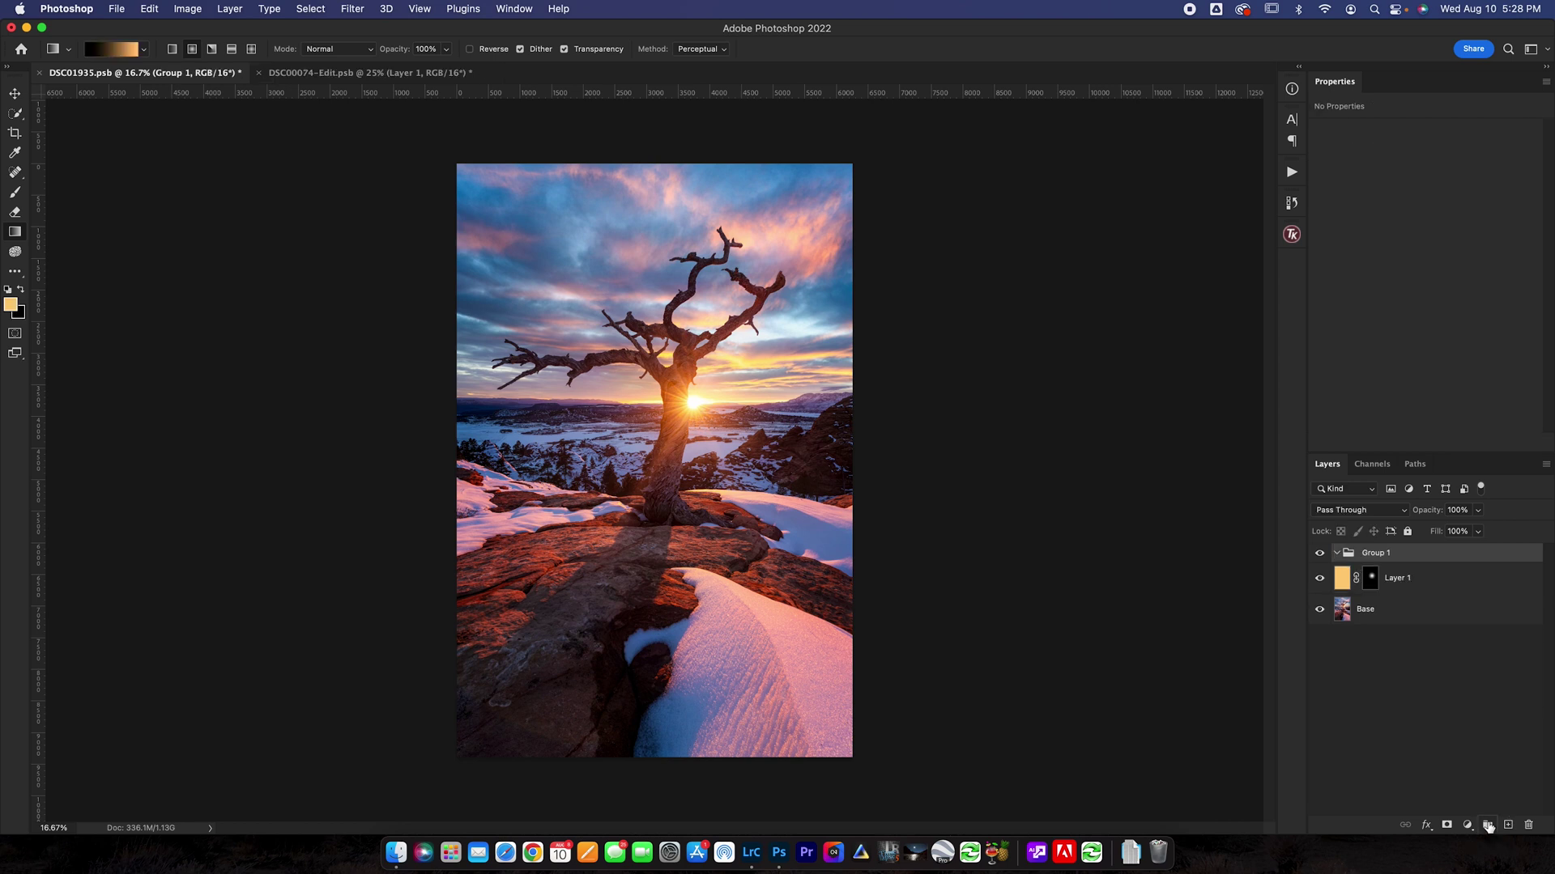
drag(1341, 579, 1364, 560)
click(1365, 556)
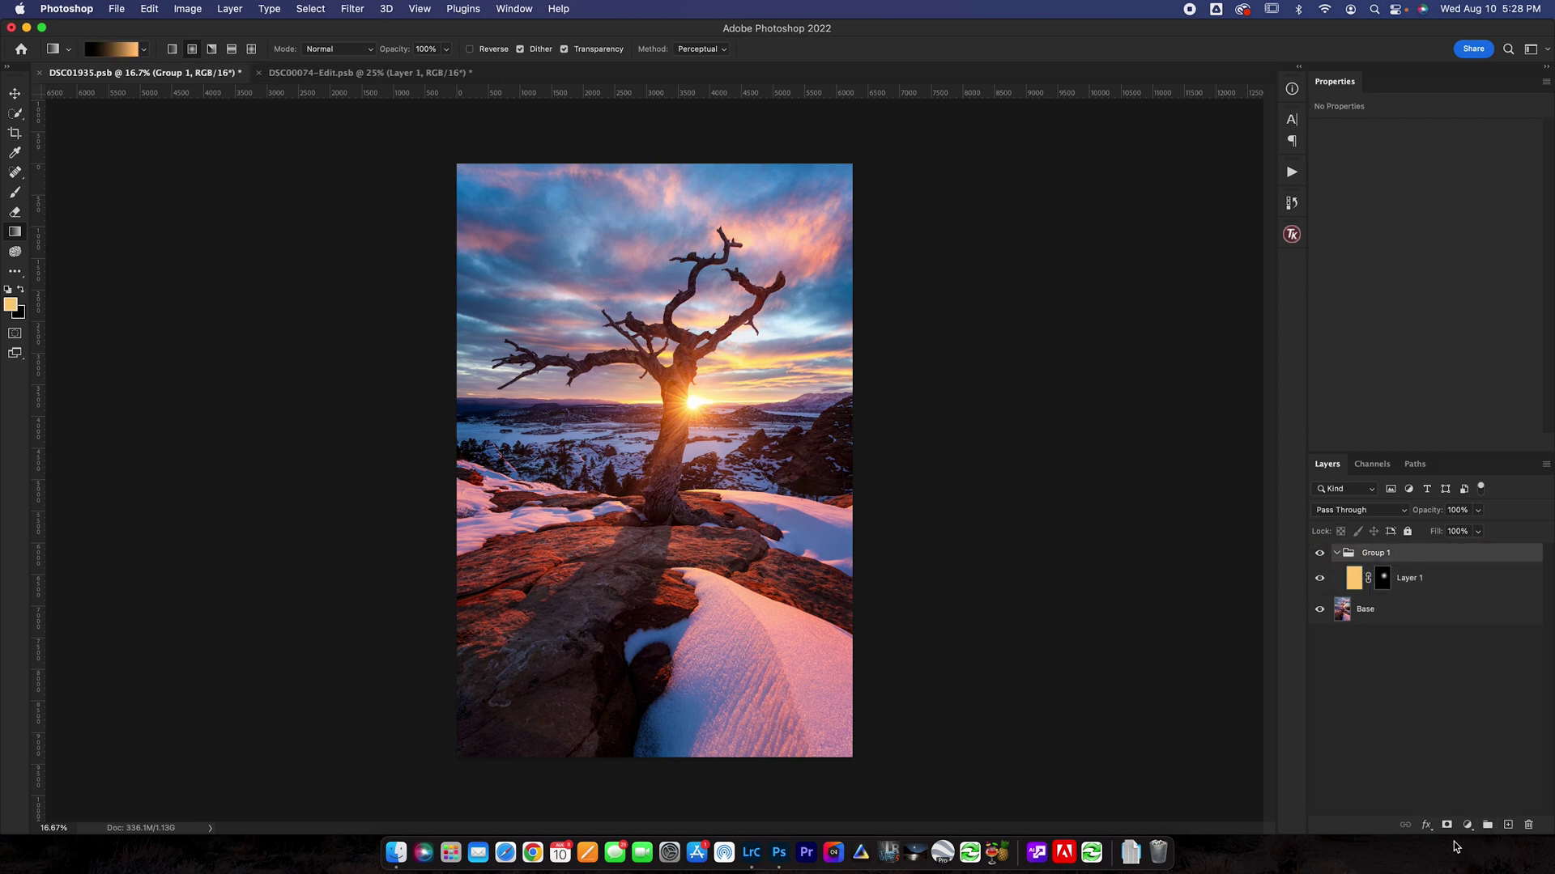
click(1447, 826)
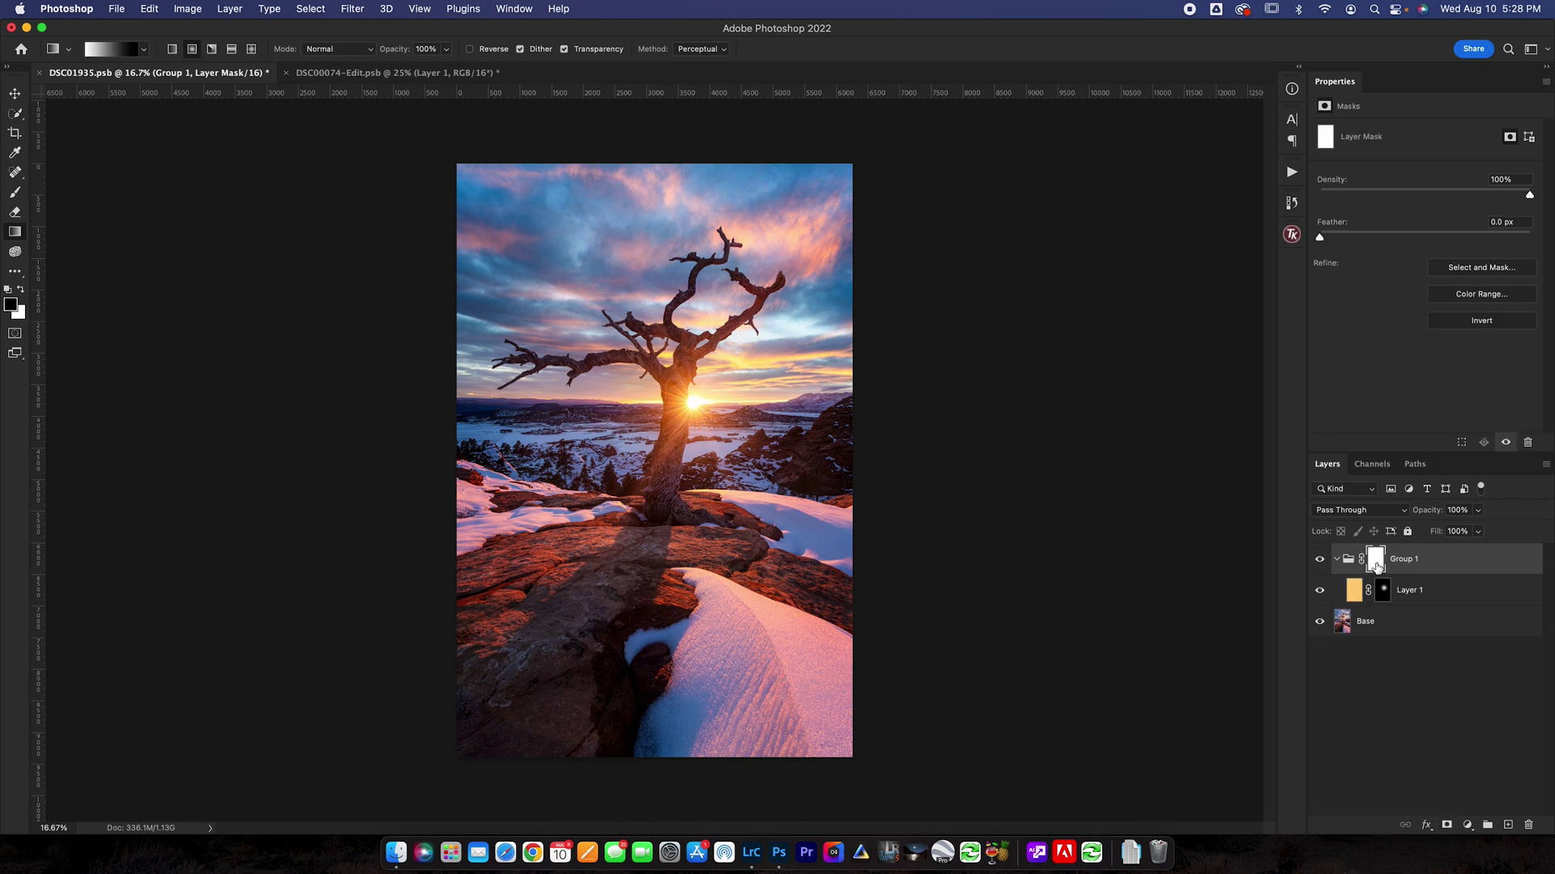
Step: Brush black on Group 1's mask along the tree base, then compare with the group hidden
click(15, 194)
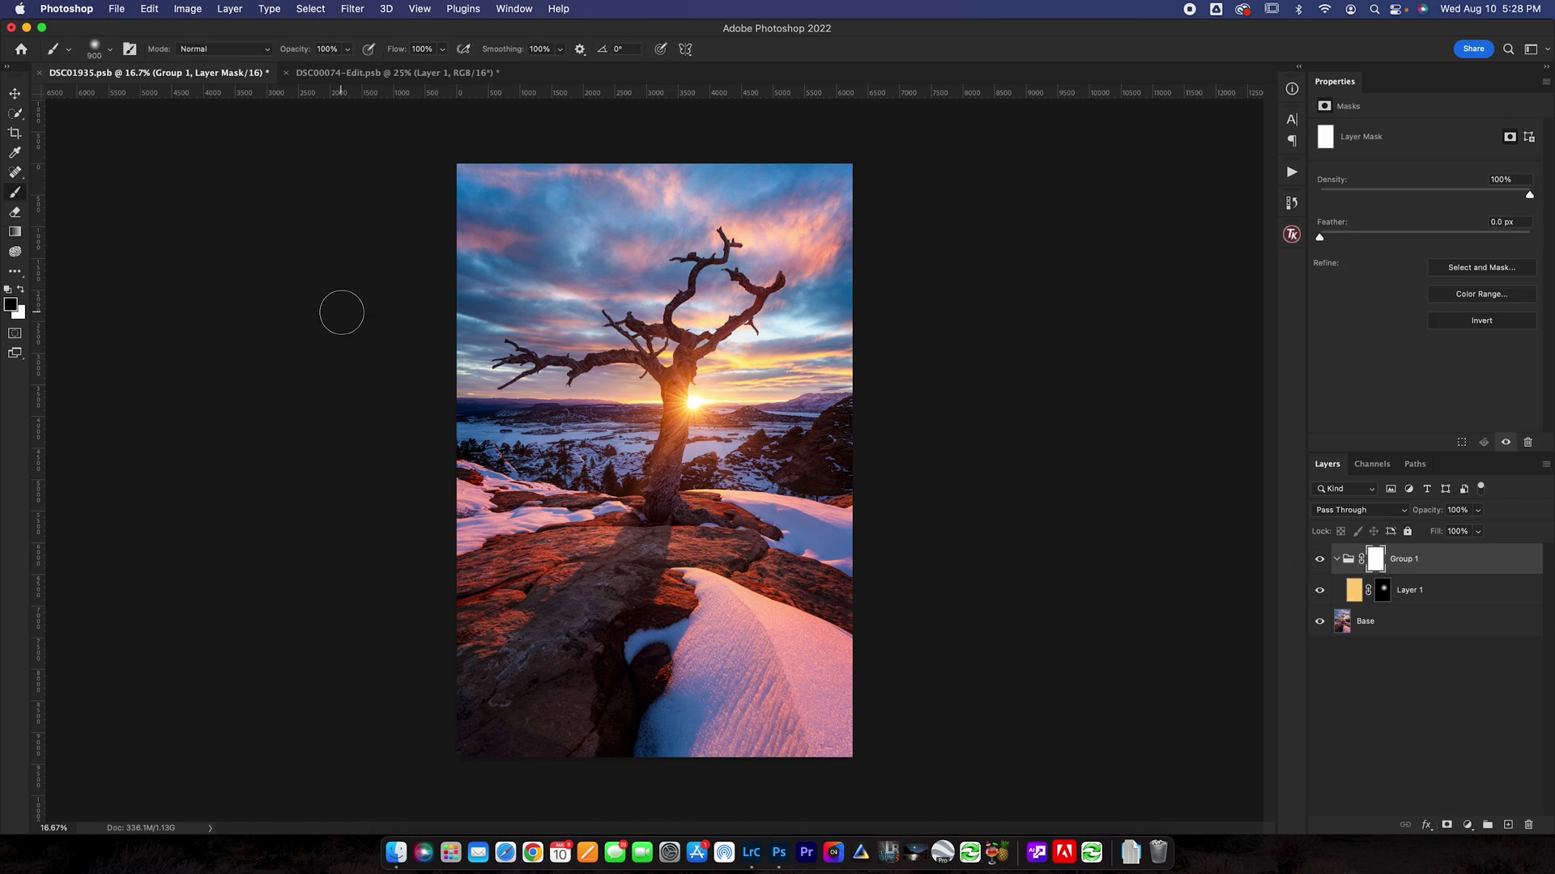
mouse_move(690, 474)
mouse_down()
mouse_move(755, 452)
mouse_move(648, 478)
mouse_move(583, 435)
mouse_up()
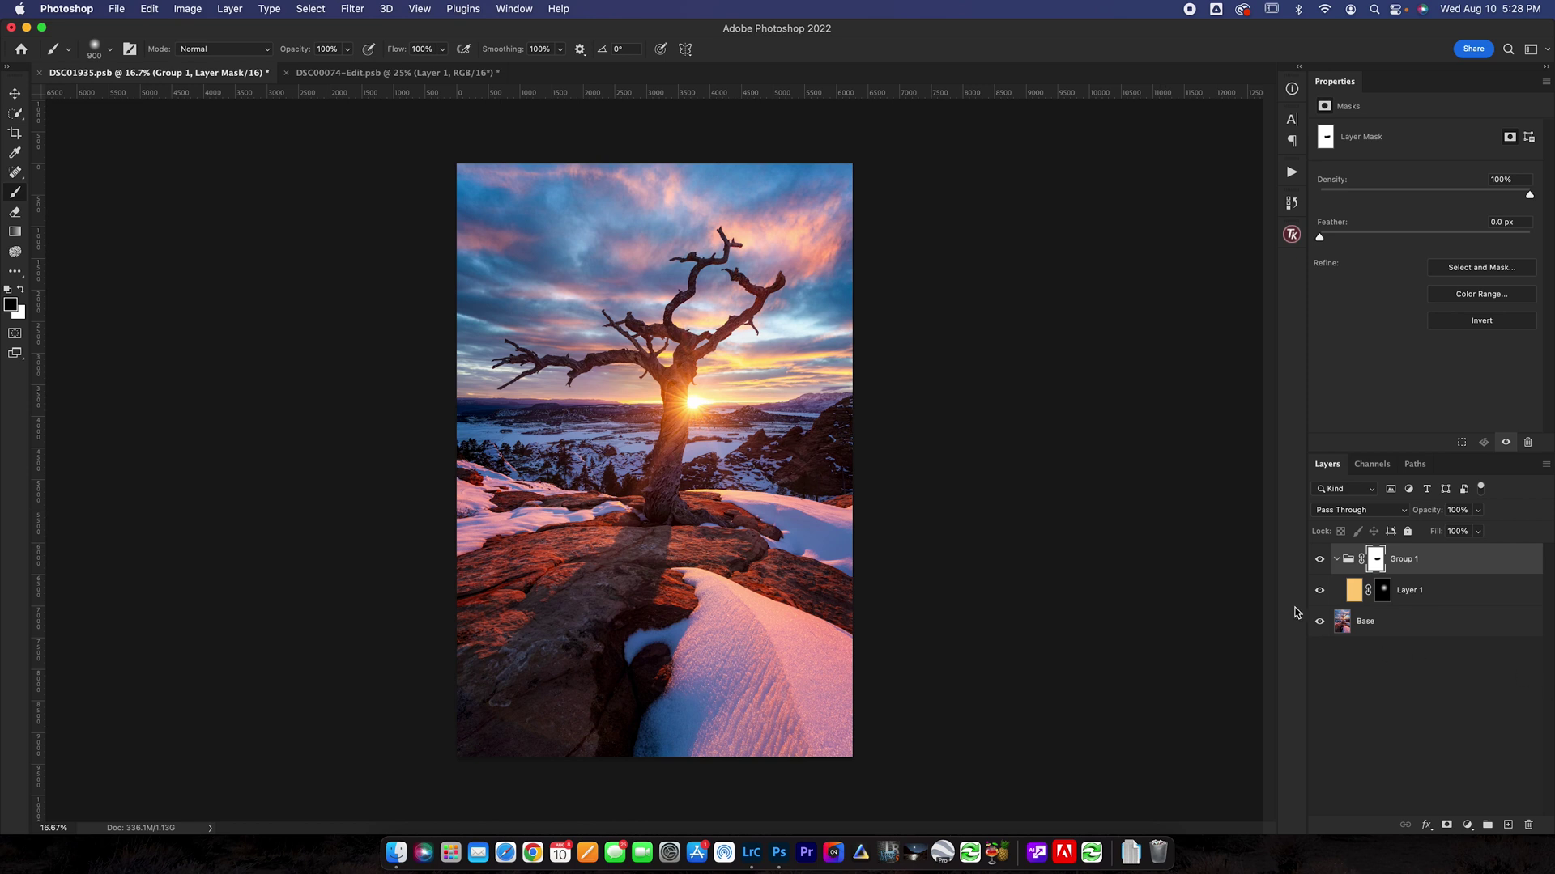
click(1319, 559)
click(1319, 560)
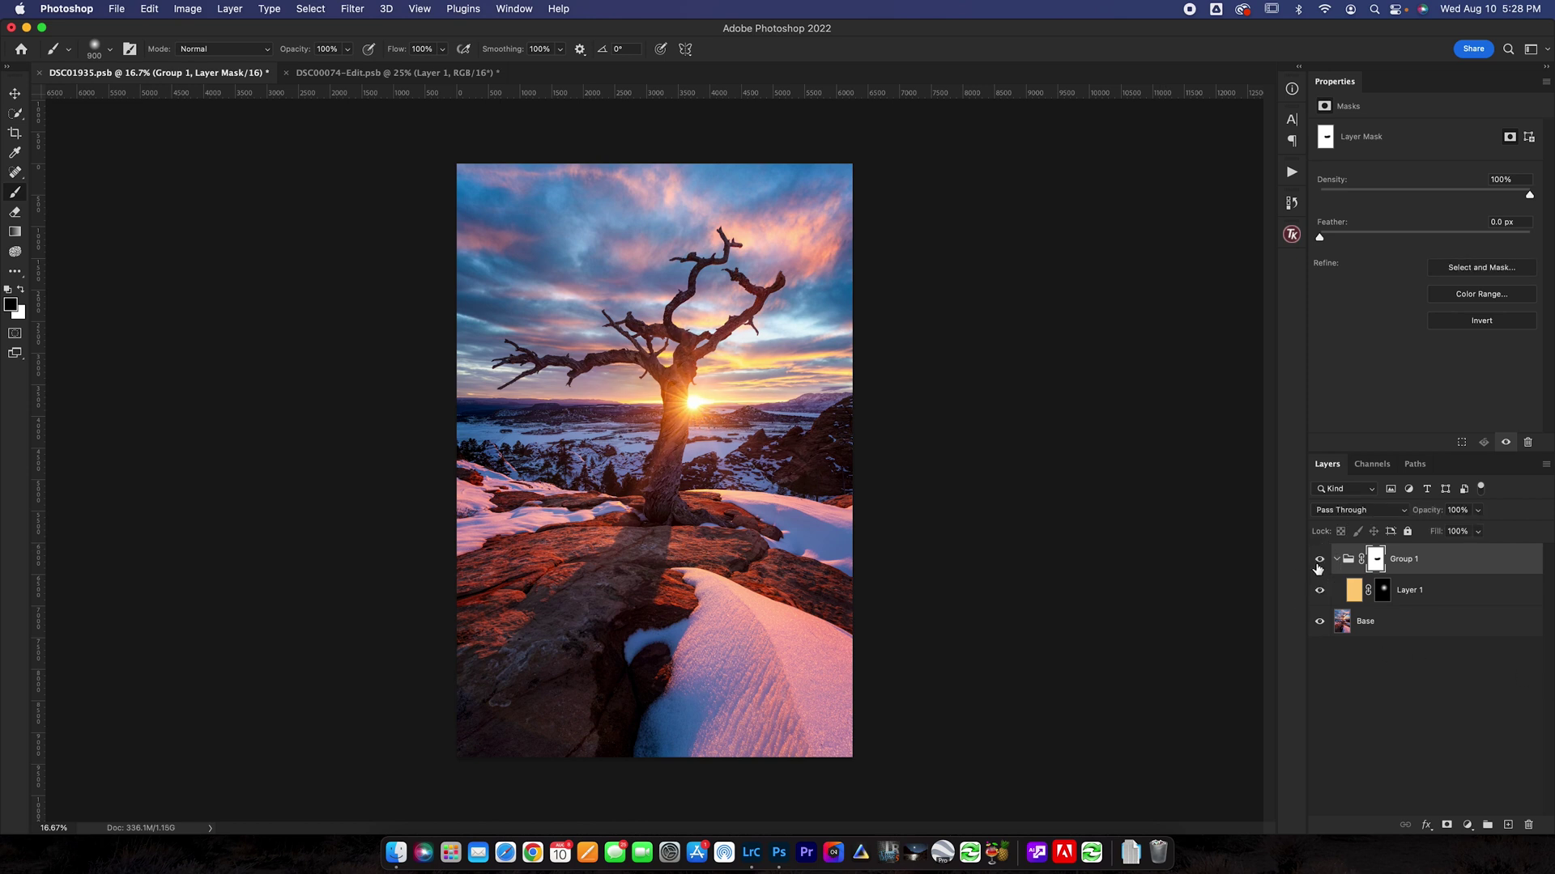